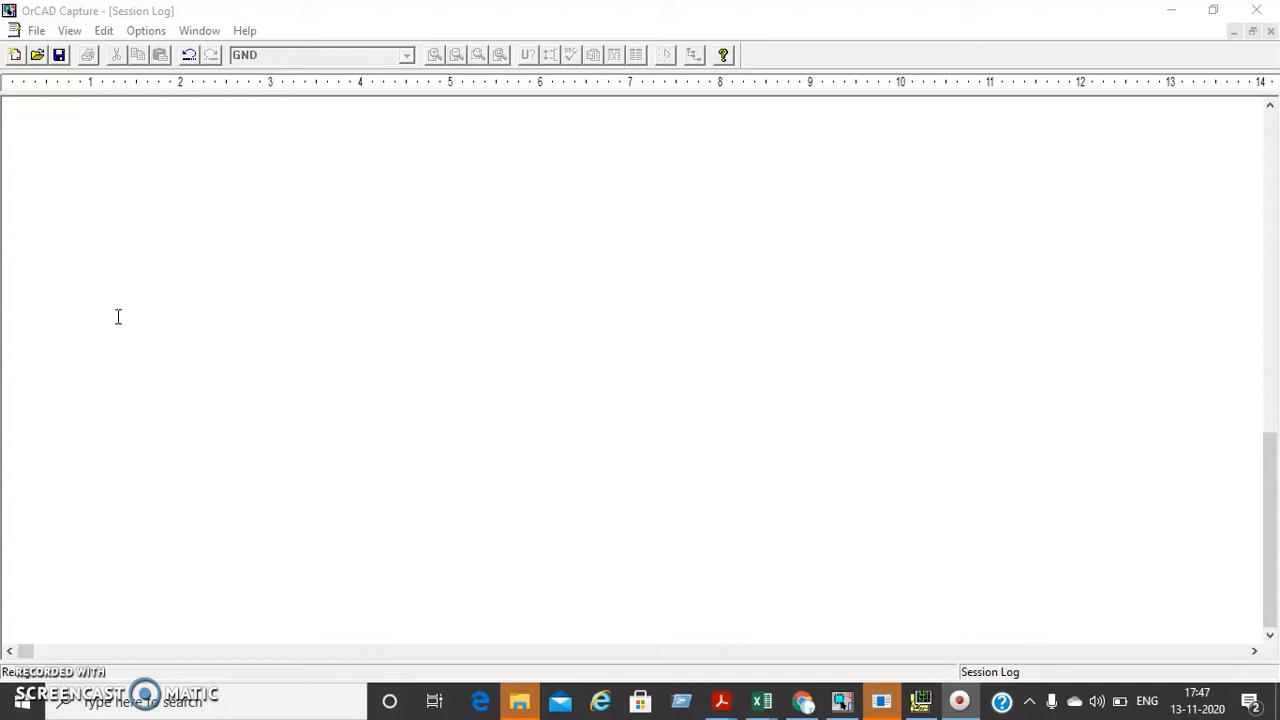
Create a blank Analog or Mixed A/D project named freq in C:\Program Files\OrCAD_Demo\new folder.
{"action": "left_click", "coordinate": [36, 33]}
{"action": "mouse_move", "coordinate": [60, 51]}
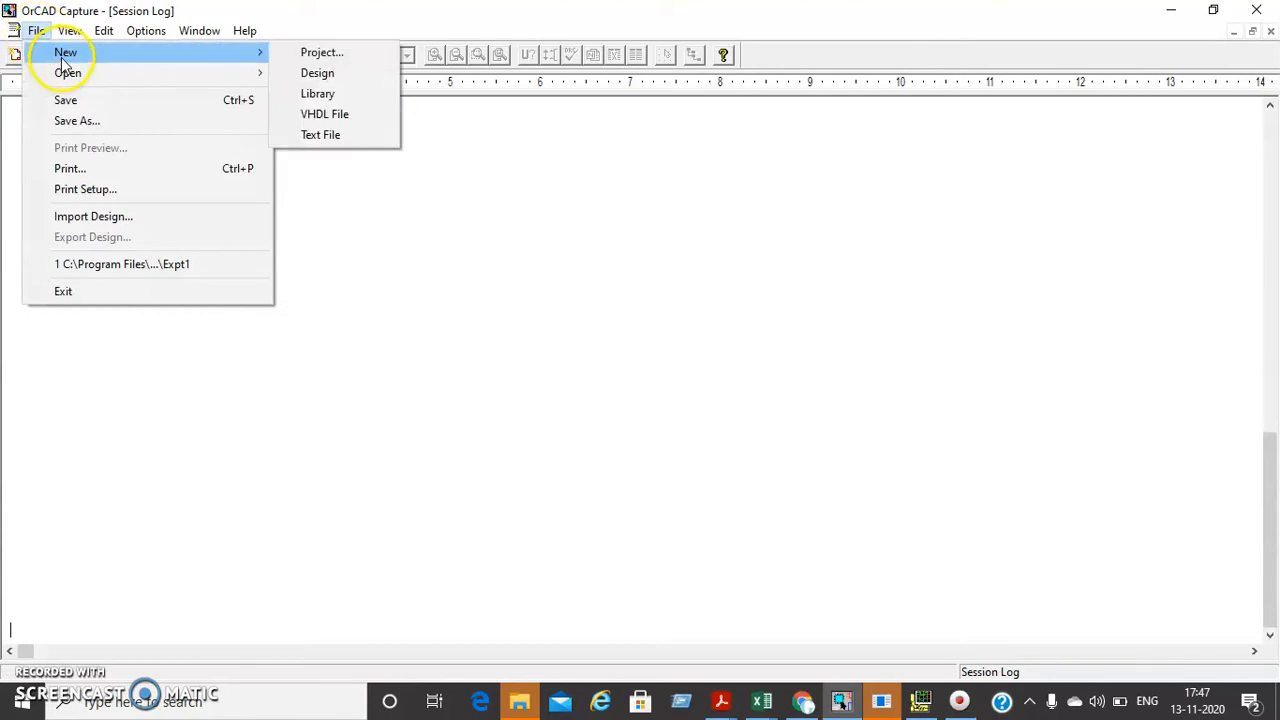
{"action": "left_click", "coordinate": [318, 53]}
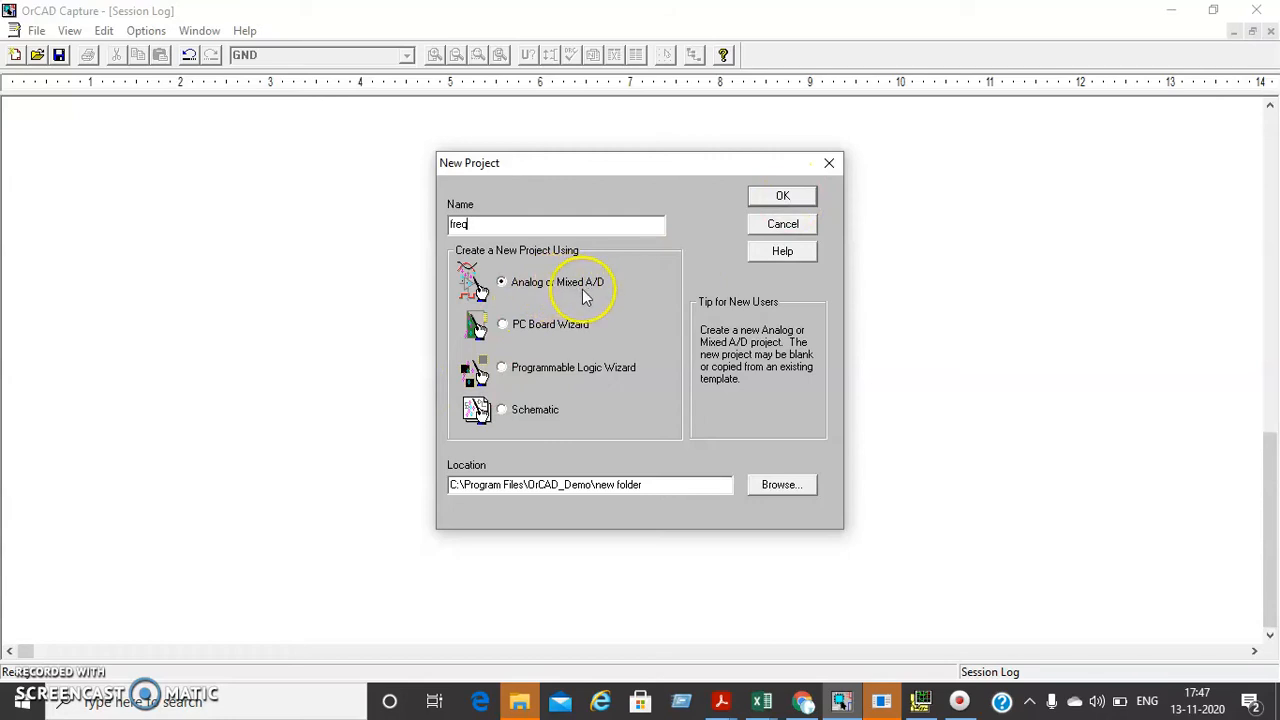
{"action": "left_click", "coordinate": [781, 198]}
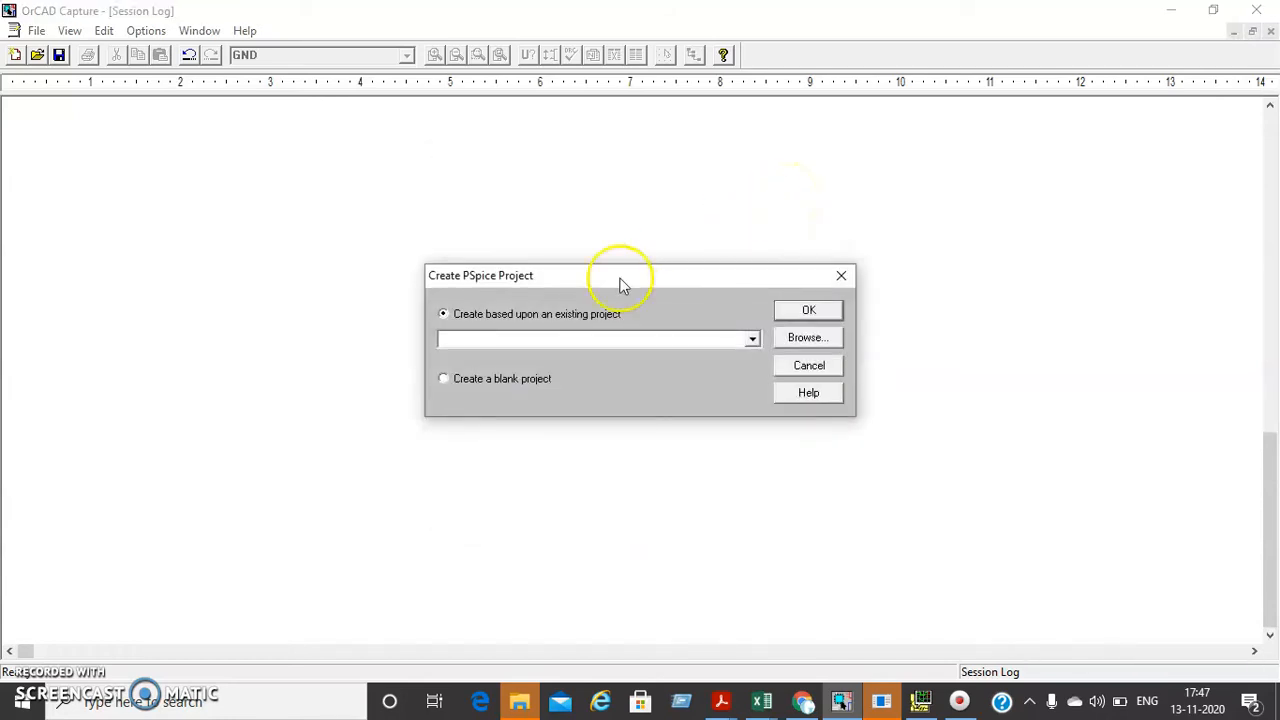
{"action": "left_click", "coordinate": [444, 379]}
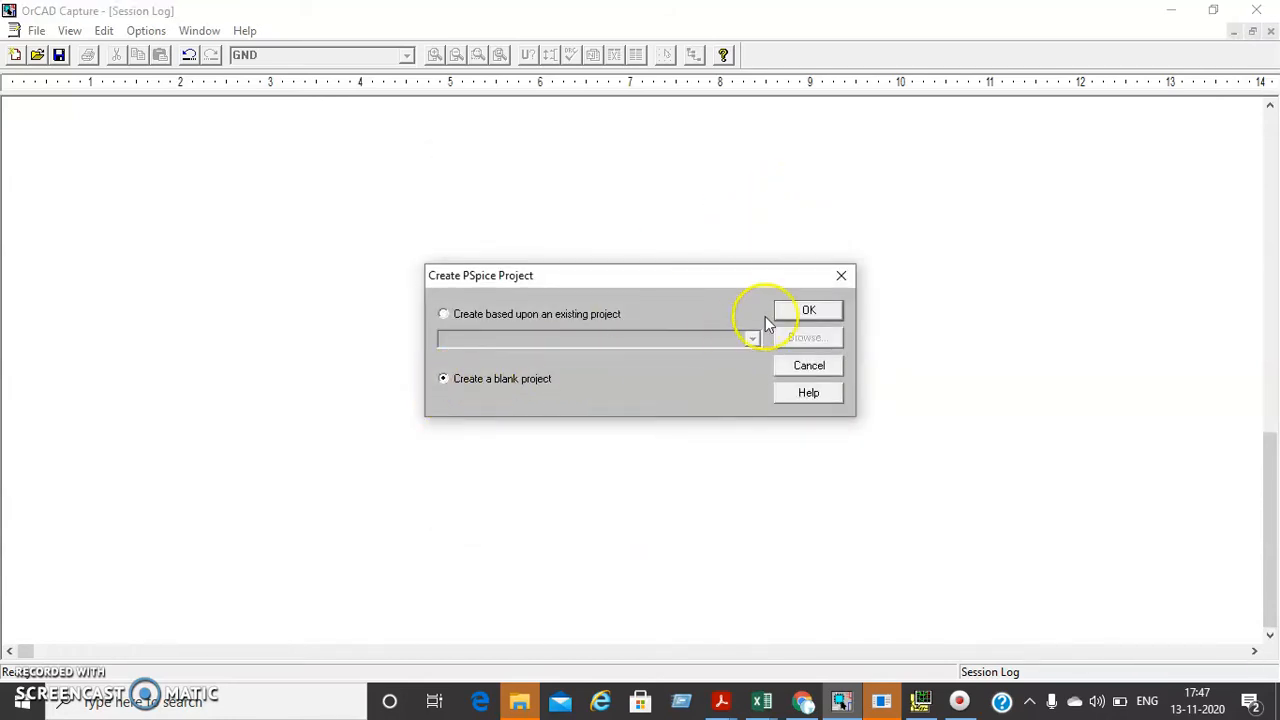
{"action": "left_click", "coordinate": [808, 312]}
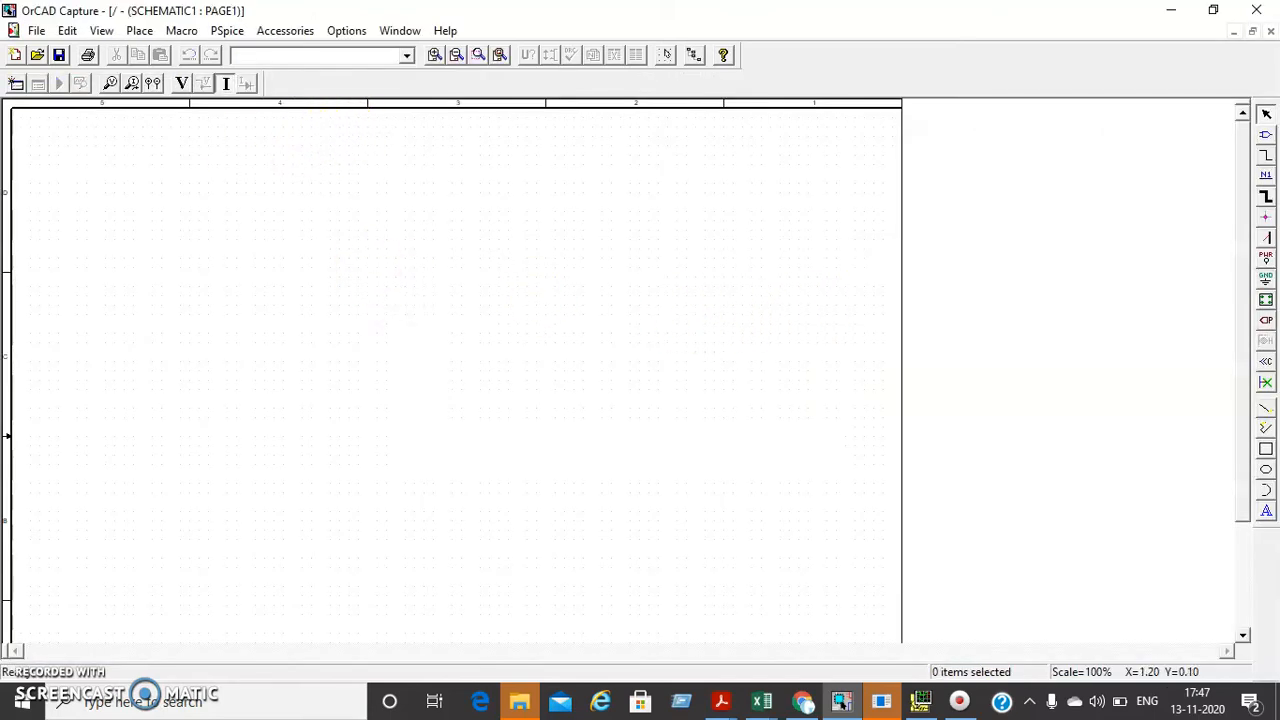
Place one VDC source from the SOURCE library in the upper middle area of the schematic page.
{"action": "left_click", "coordinate": [139, 30]}
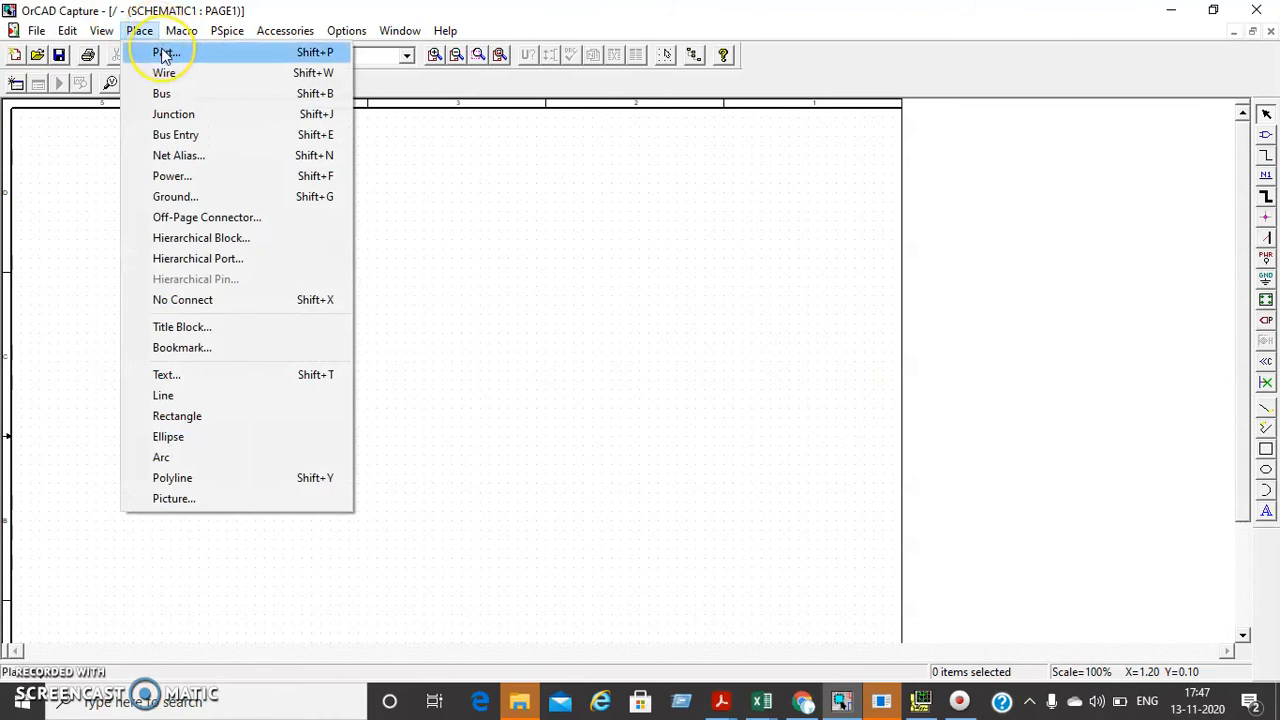
{"action": "left_click", "coordinate": [165, 53]}
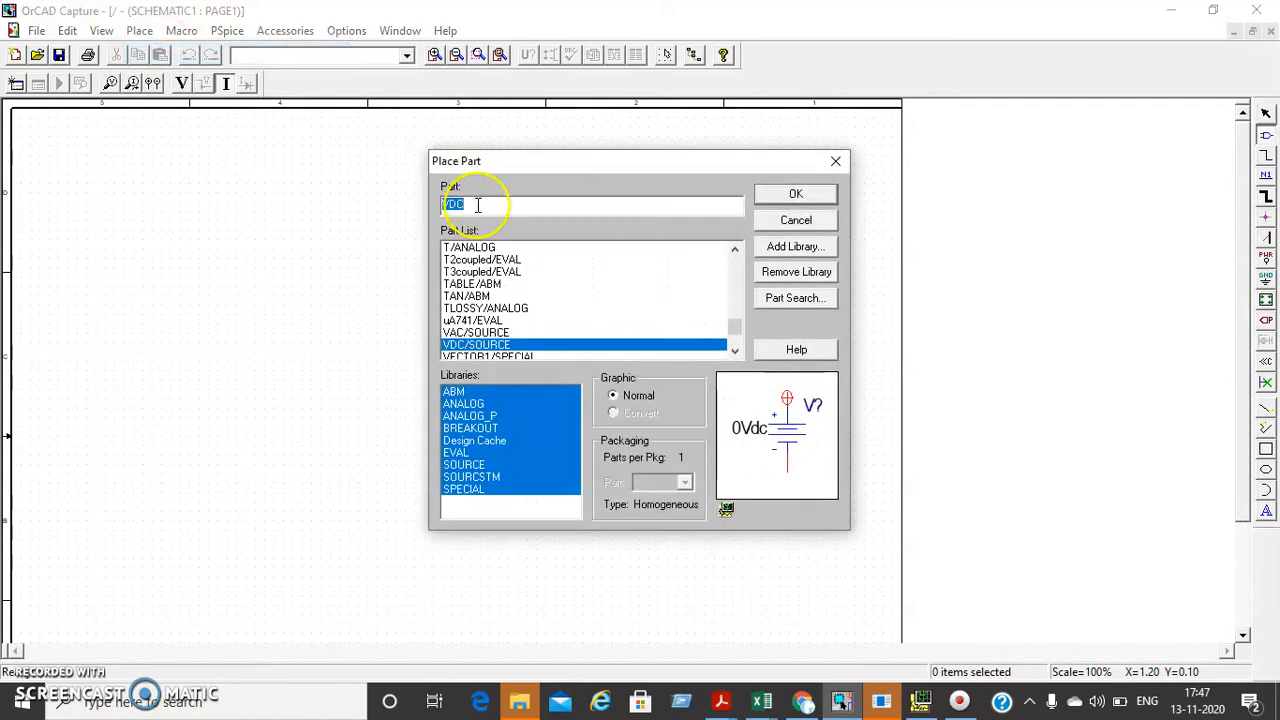
{"action": "left_click", "coordinate": [786, 194]}
{"action": "left_click", "coordinate": [393, 248]}
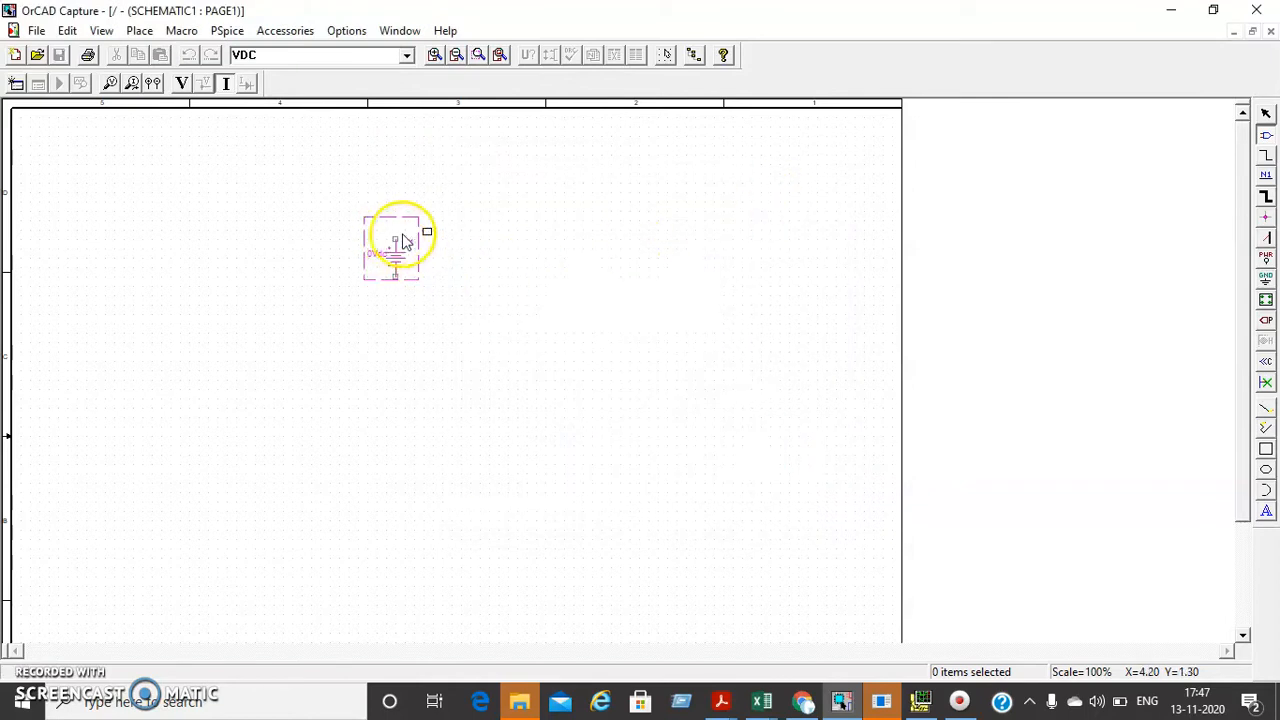
{"action": "right_click", "coordinate": [691, 192]}
{"action": "left_click", "coordinate": [735, 208]}
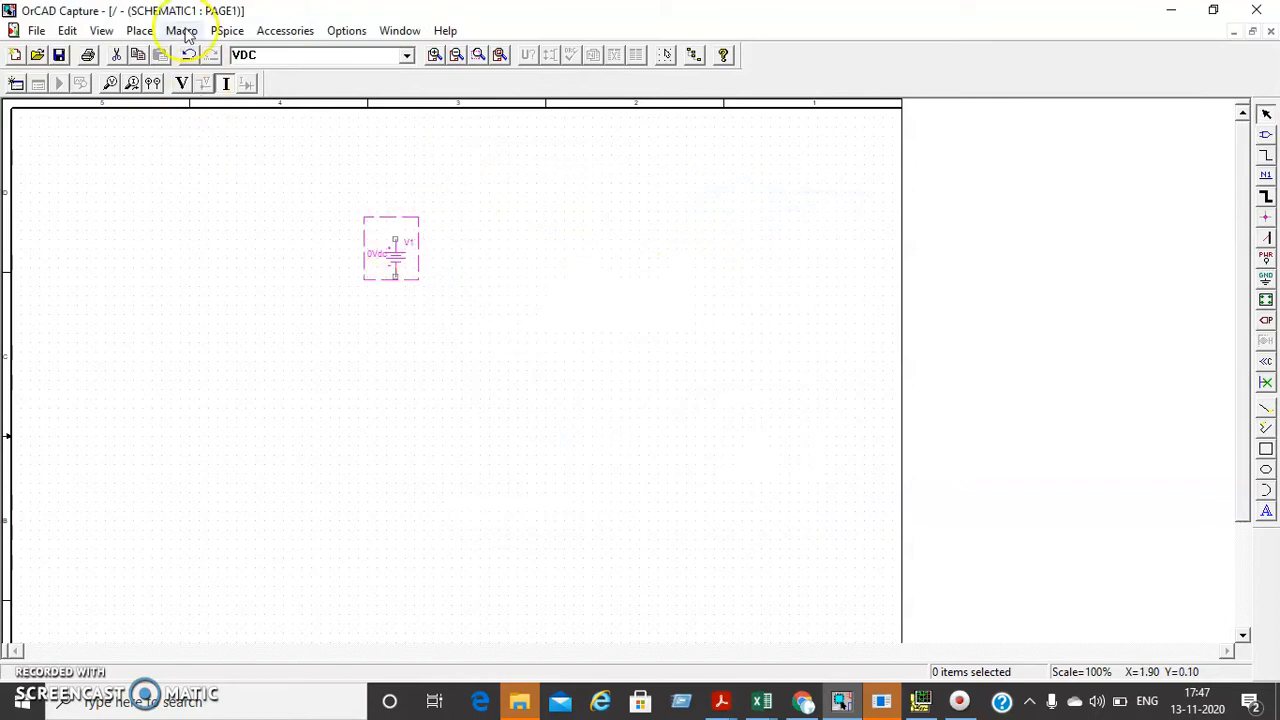
Place one VAC source from the SOURCE library at the far left of the schematic, below the DC source's level.
{"action": "left_click", "coordinate": [139, 30]}
{"action": "left_click", "coordinate": [155, 52]}
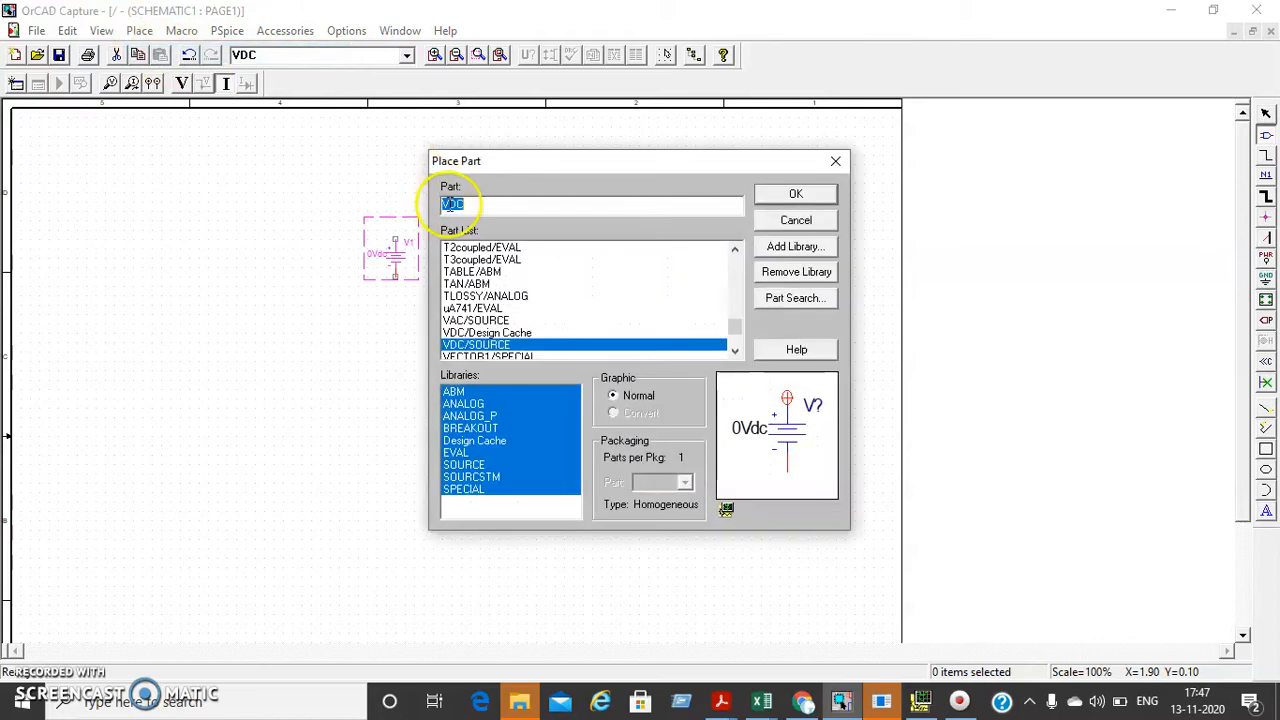
{"action": "type", "text": "Vac"}
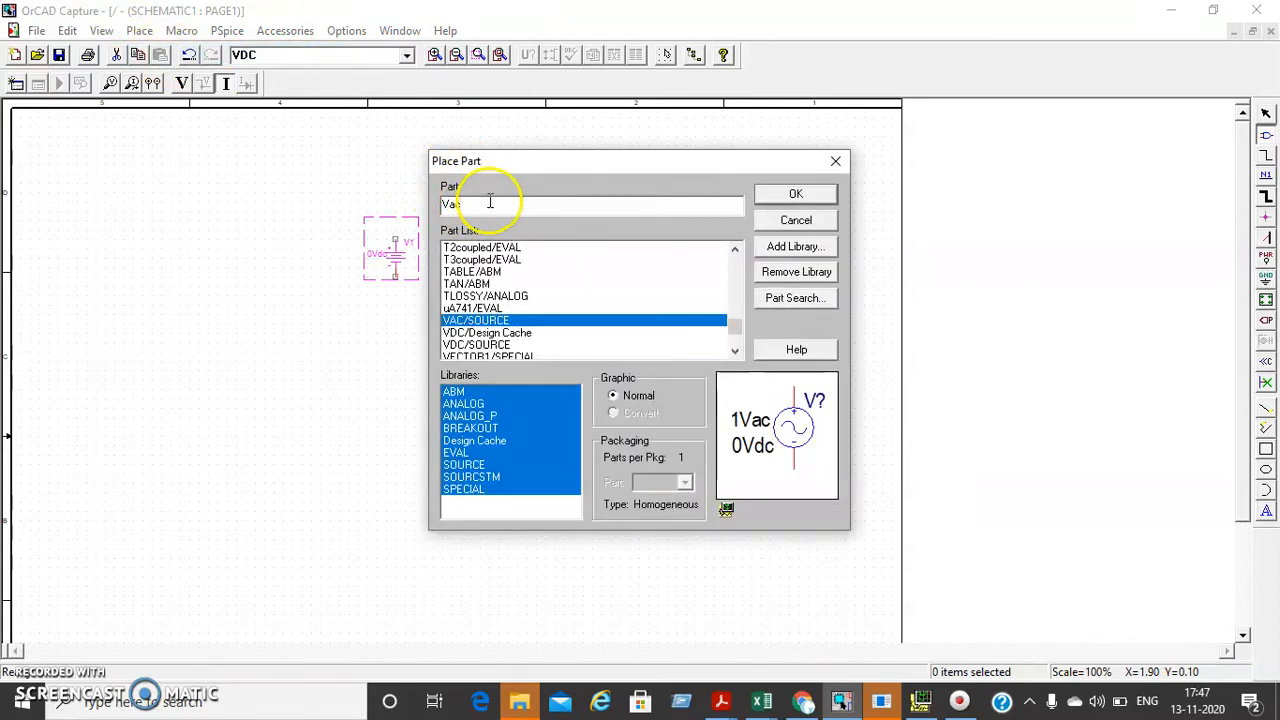
{"action": "left_click", "coordinate": [815, 199]}
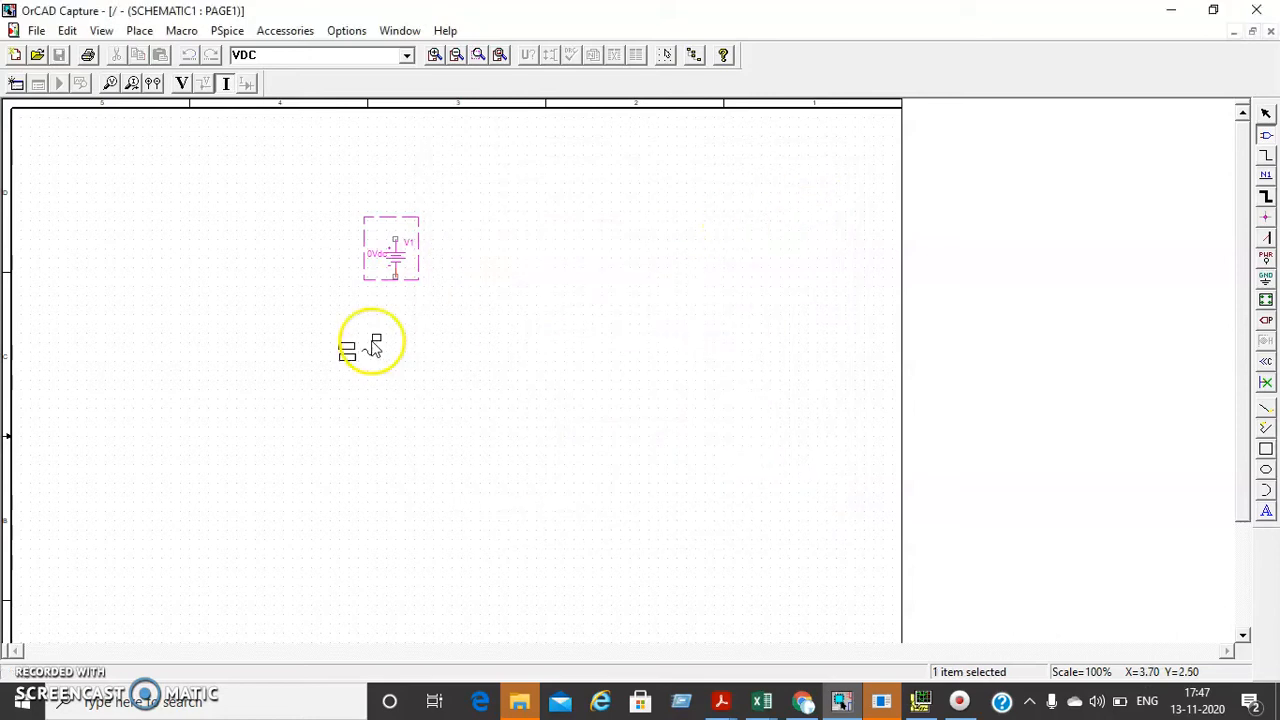
{"action": "left_click", "coordinate": [130, 415]}
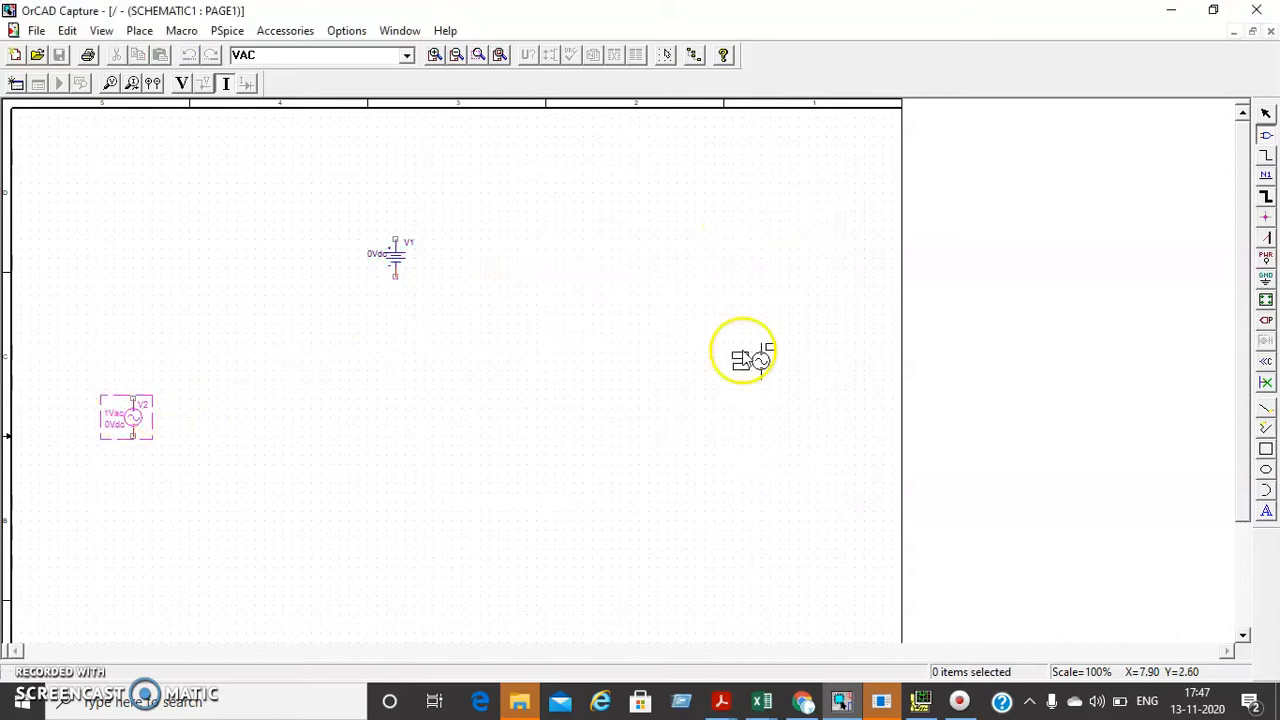
{"action": "right_click", "coordinate": [814, 292]}
{"action": "left_click", "coordinate": [846, 298]}
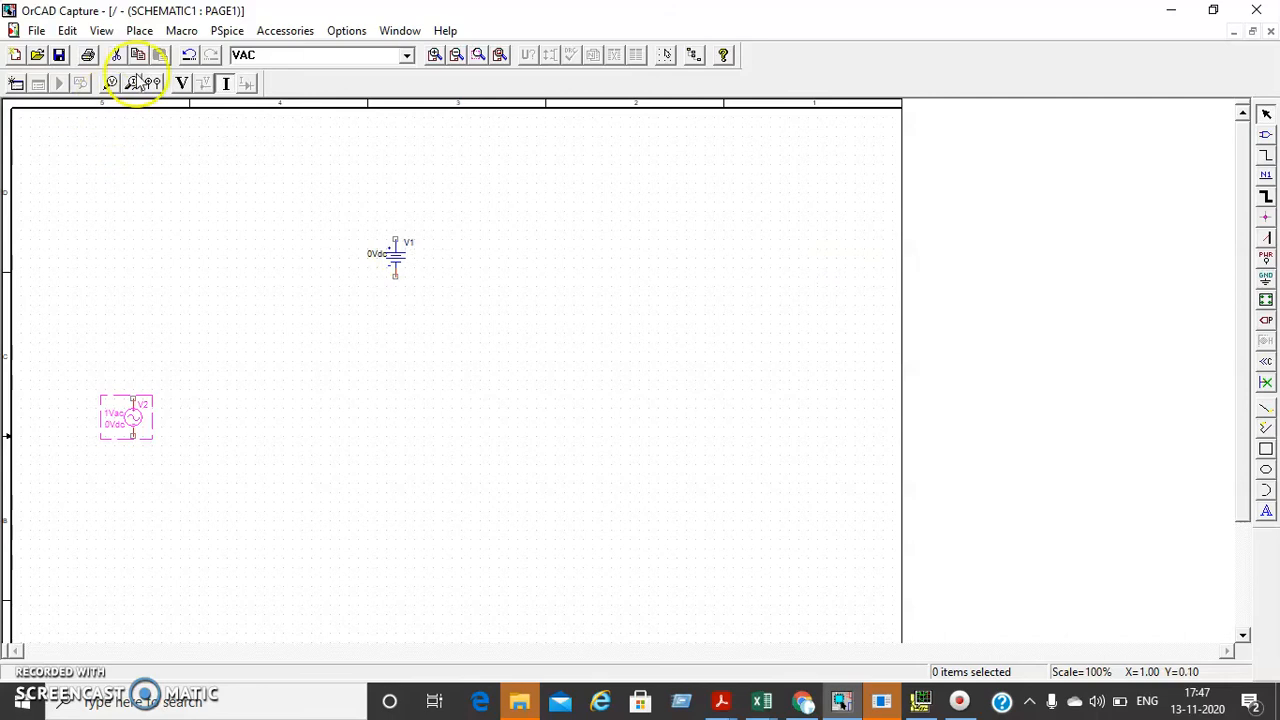
Place one Q2N2222 transistor from the EVAL library below and slightly right of the DC source.
{"action": "left_click", "coordinate": [139, 30]}
{"action": "left_click", "coordinate": [163, 52]}
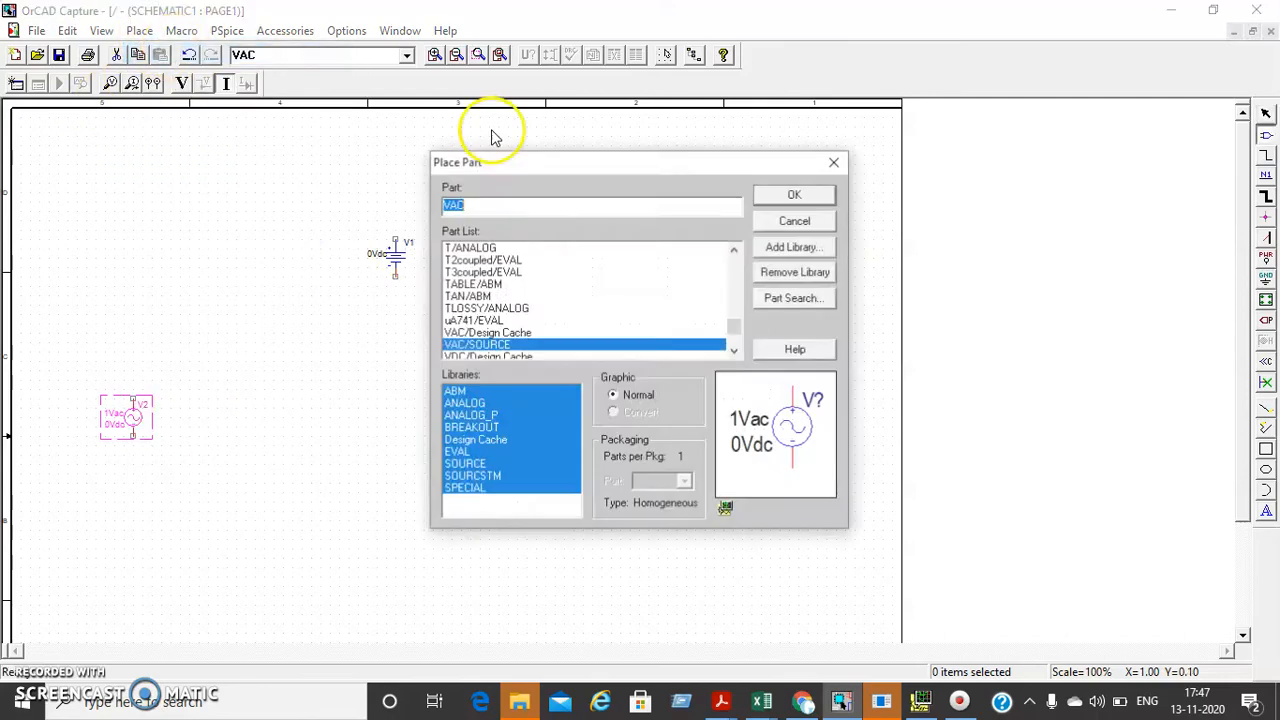
{"action": "type", "text": "q2N2222"}
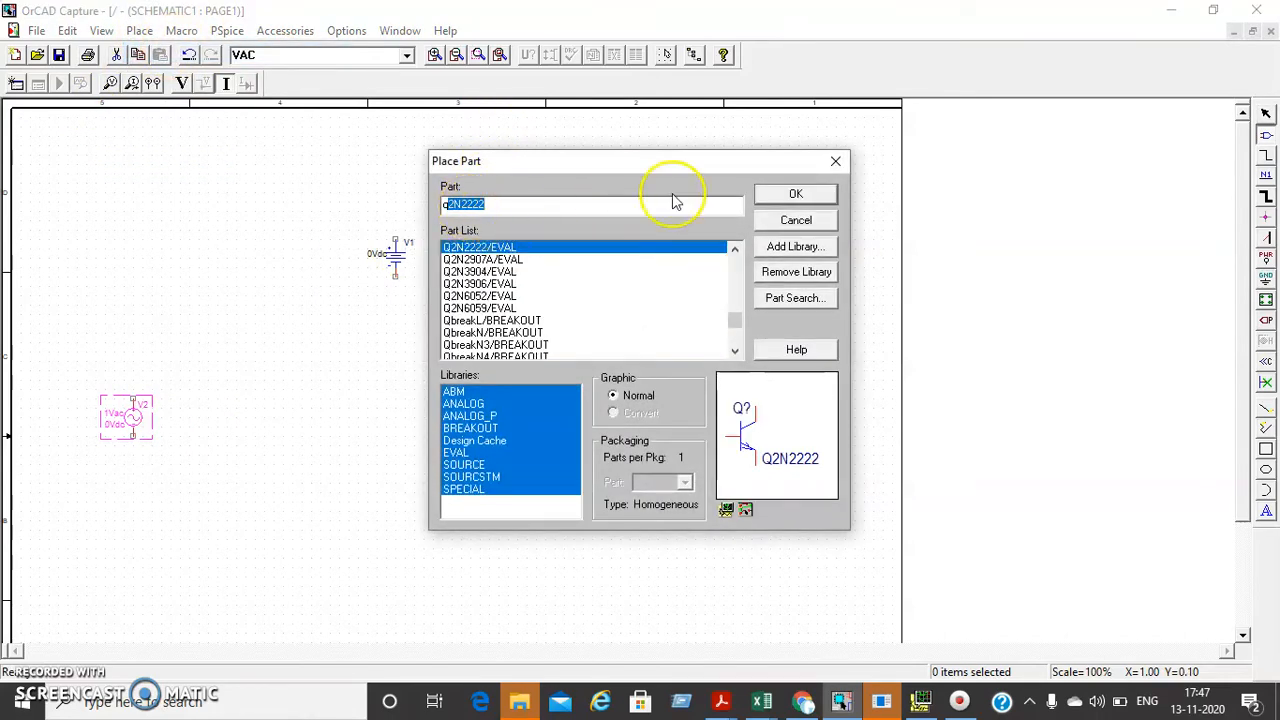
{"action": "left_click", "coordinate": [785, 194]}
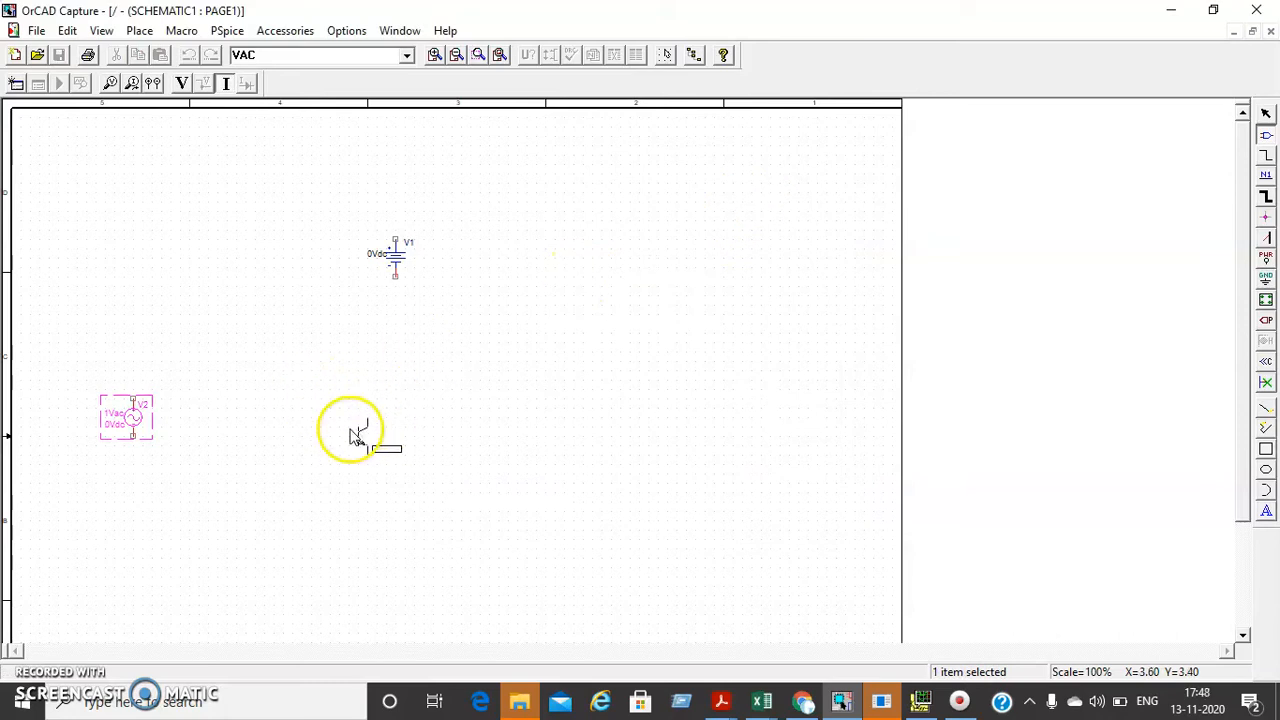
{"action": "key", "text": "Escape"}
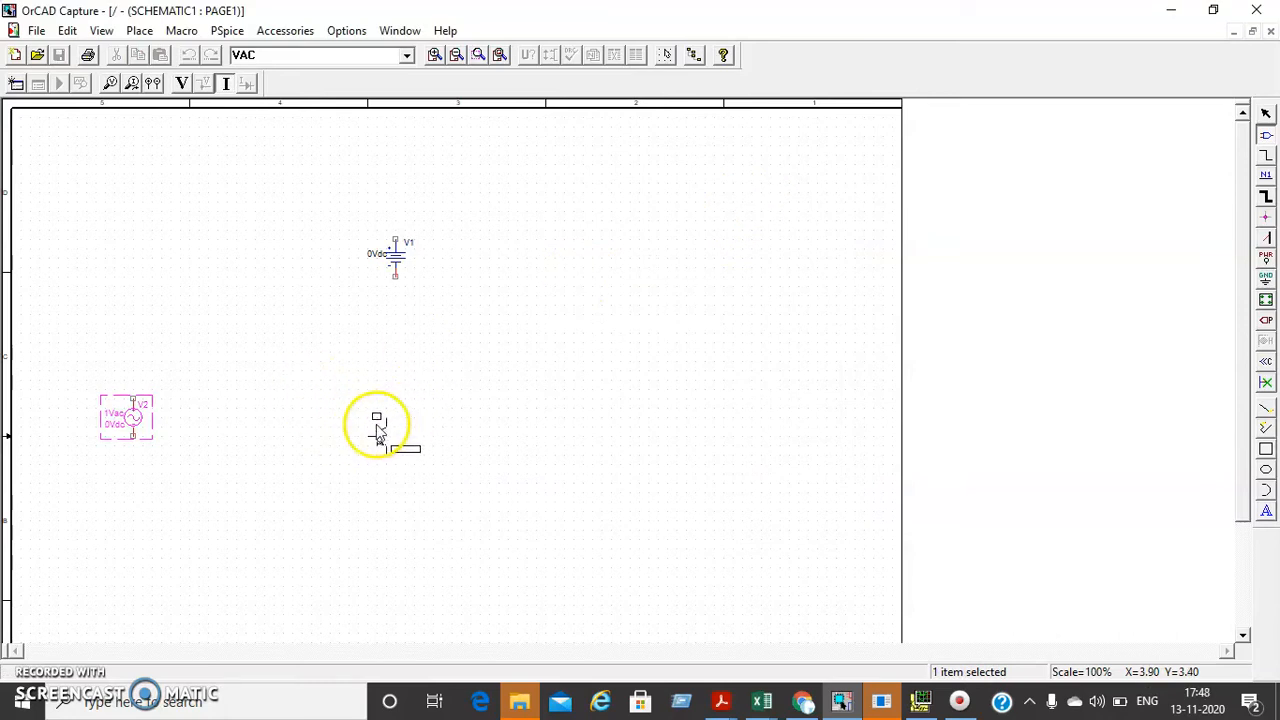
{"action": "left_click", "coordinate": [448, 413]}
{"action": "right_click", "coordinate": [638, 285]}
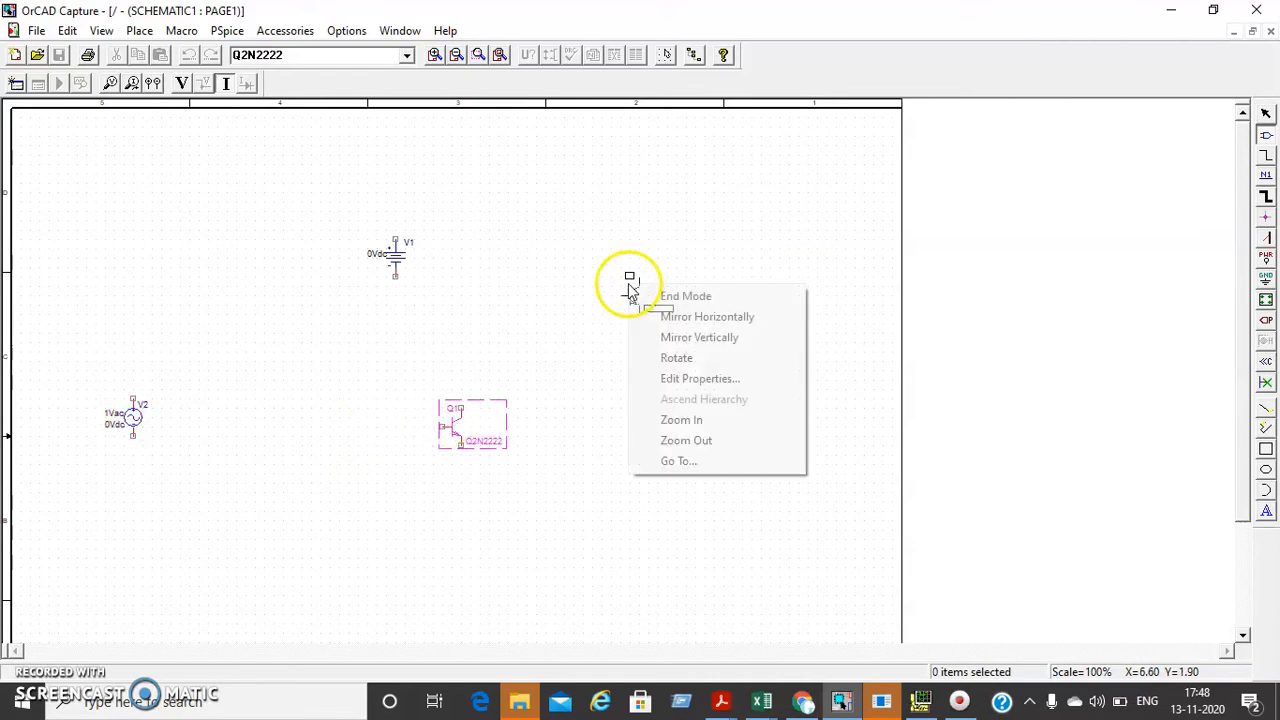
{"action": "left_click", "coordinate": [652, 292]}
Place four R resistors from the ANALOG library: two above and two below the transistor's level, in a left and a right pair.
{"action": "left_click", "coordinate": [140, 30]}
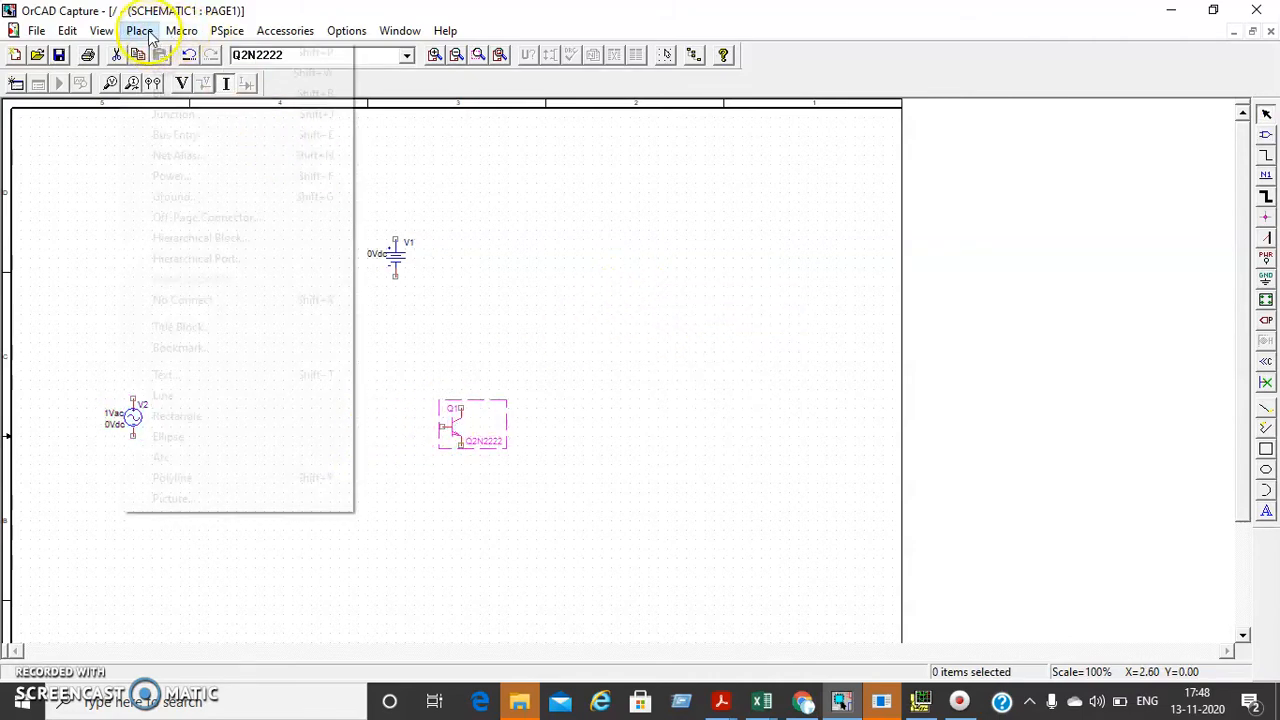
{"action": "left_click", "coordinate": [162, 48]}
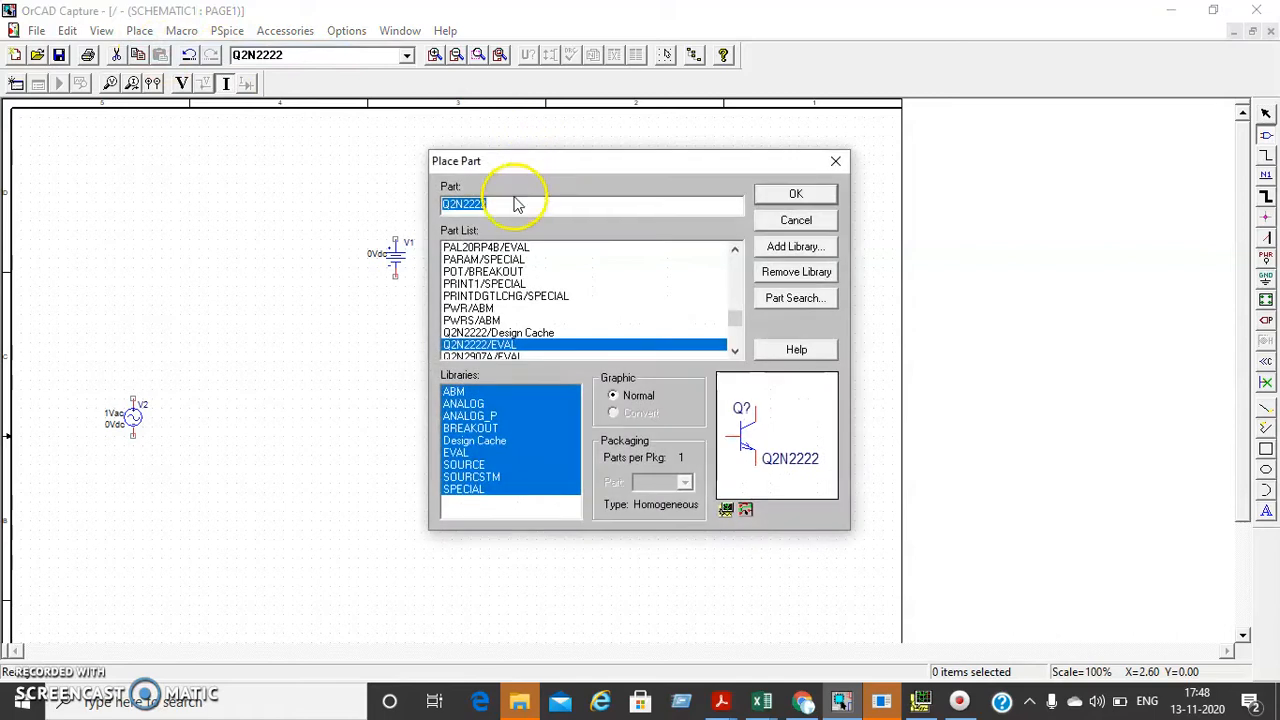
{"action": "type", "text": "r"}
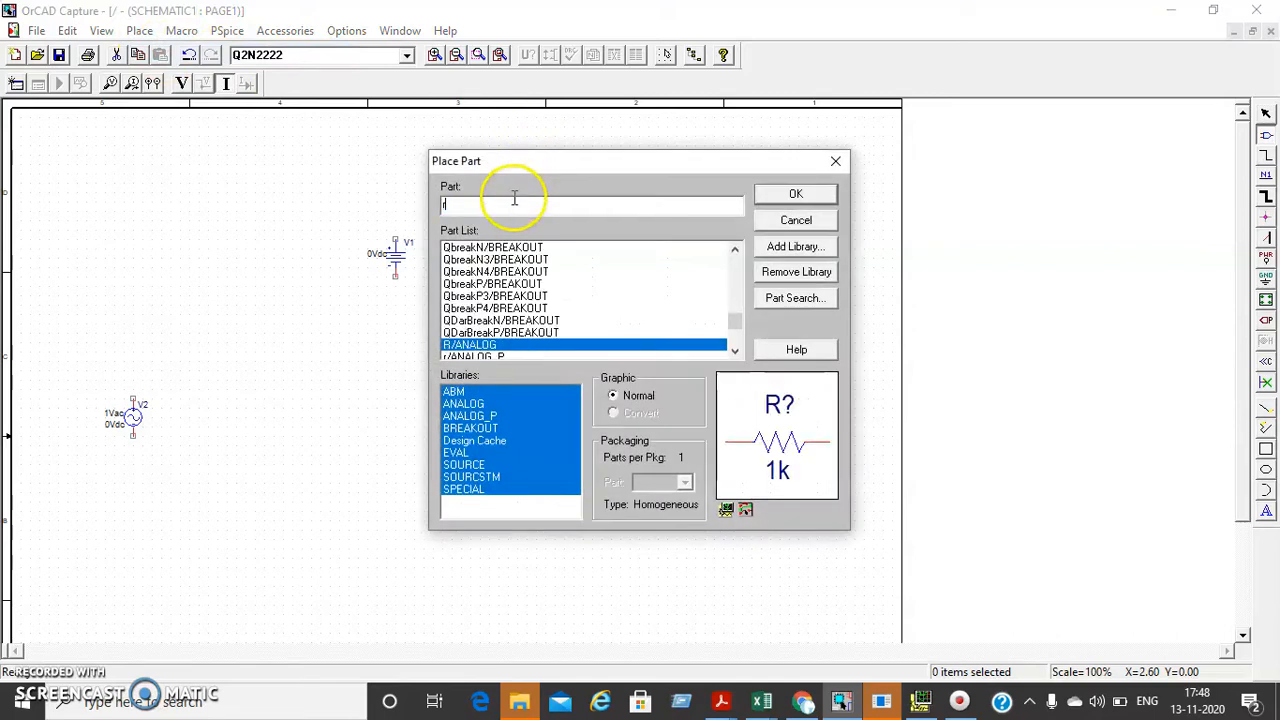
{"action": "left_click", "coordinate": [797, 195]}
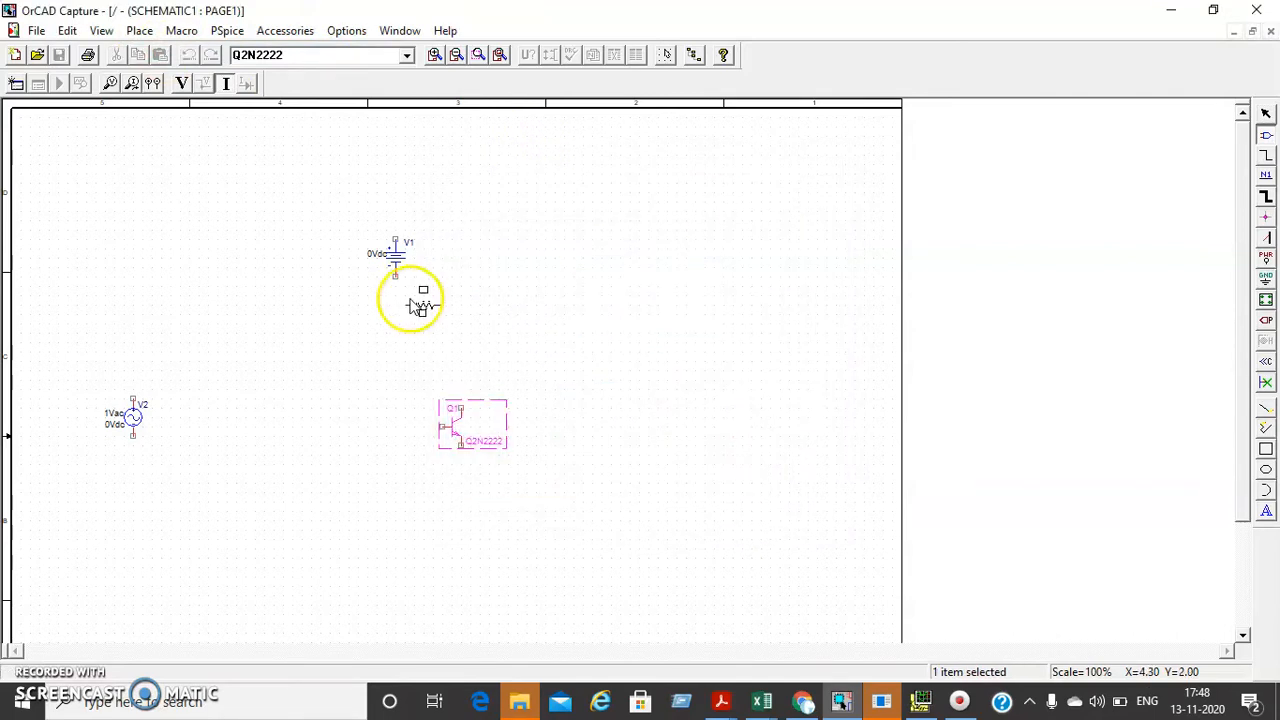
{"action": "left_click", "coordinate": [263, 349]}
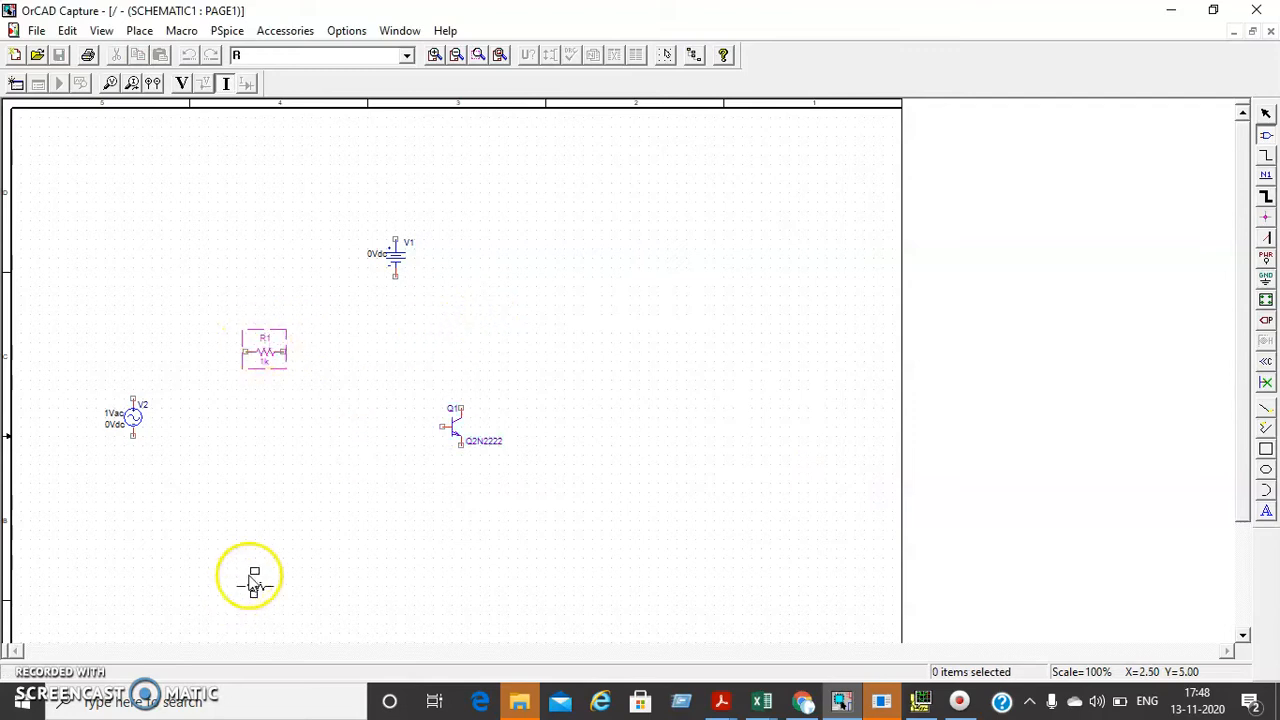
{"action": "left_click", "coordinate": [273, 557]}
{"action": "left_click", "coordinate": [489, 352]}
{"action": "left_click", "coordinate": [476, 545]}
{"action": "right_click", "coordinate": [728, 262]}
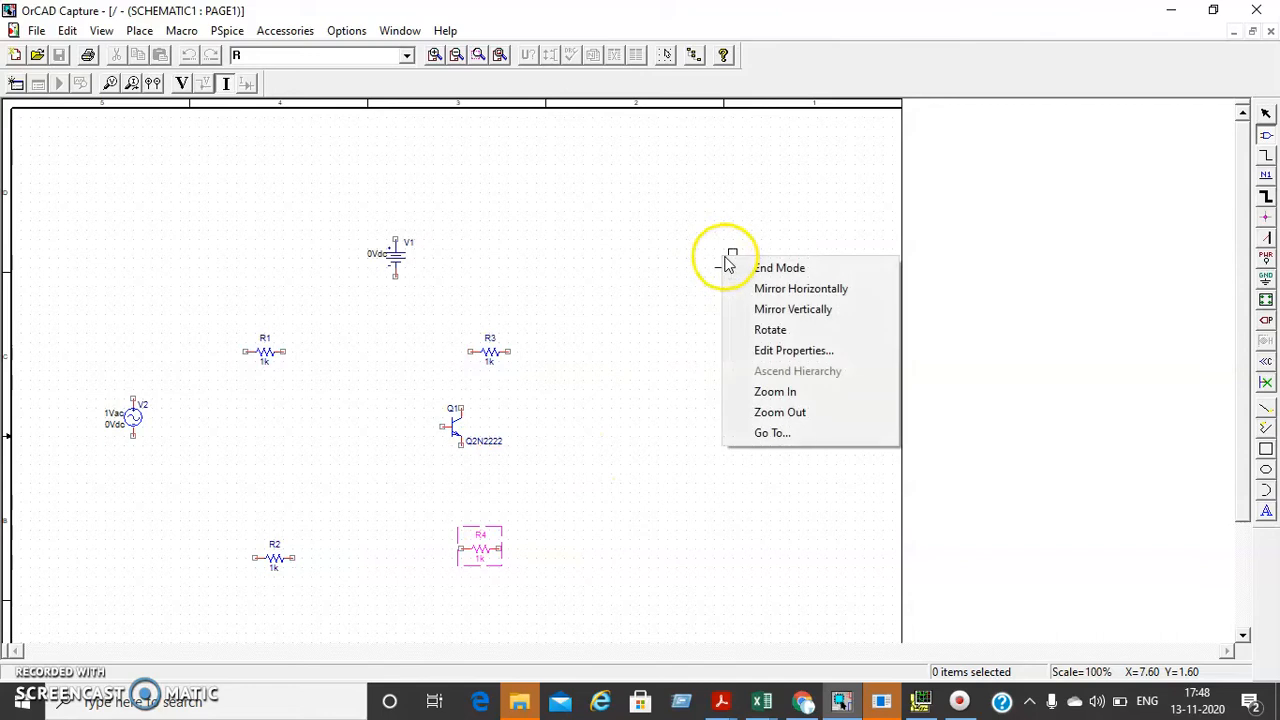
{"action": "left_click", "coordinate": [776, 268]}
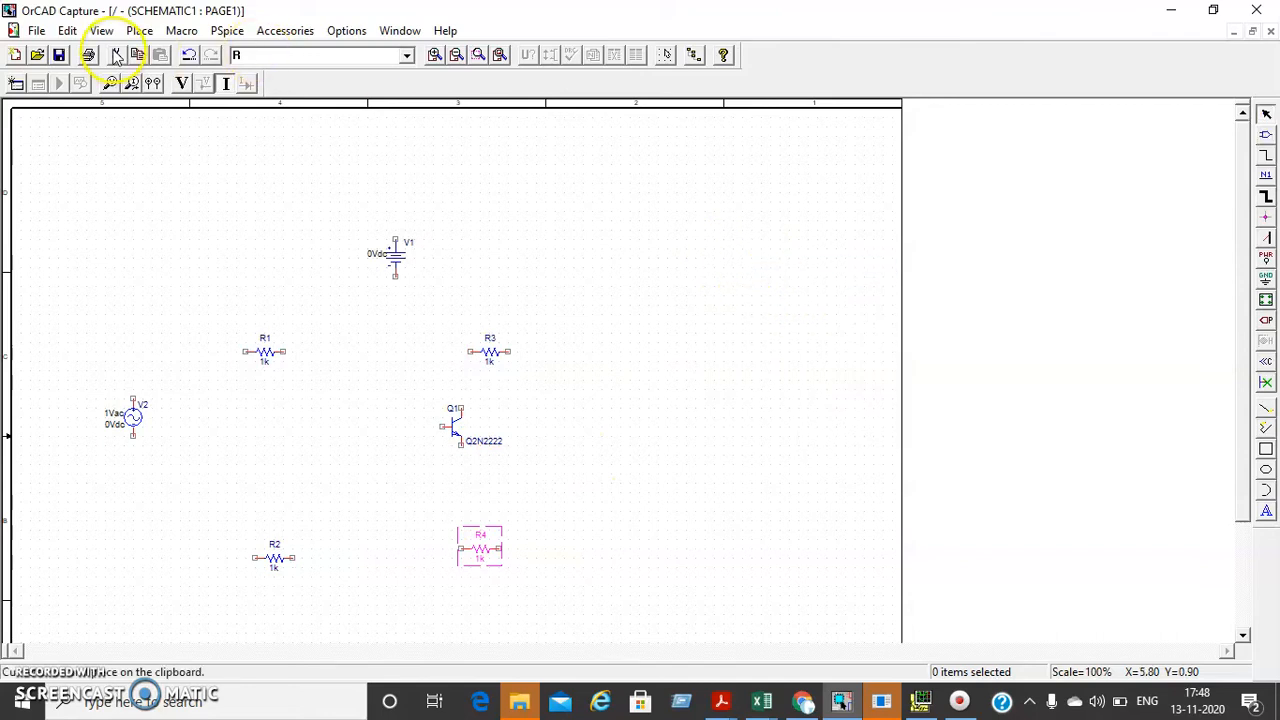
Place two more R resistors, one to the right of the transistor and one just above and right of the AC source.
{"action": "left_click", "coordinate": [138, 30]}
{"action": "left_click", "coordinate": [160, 52]}
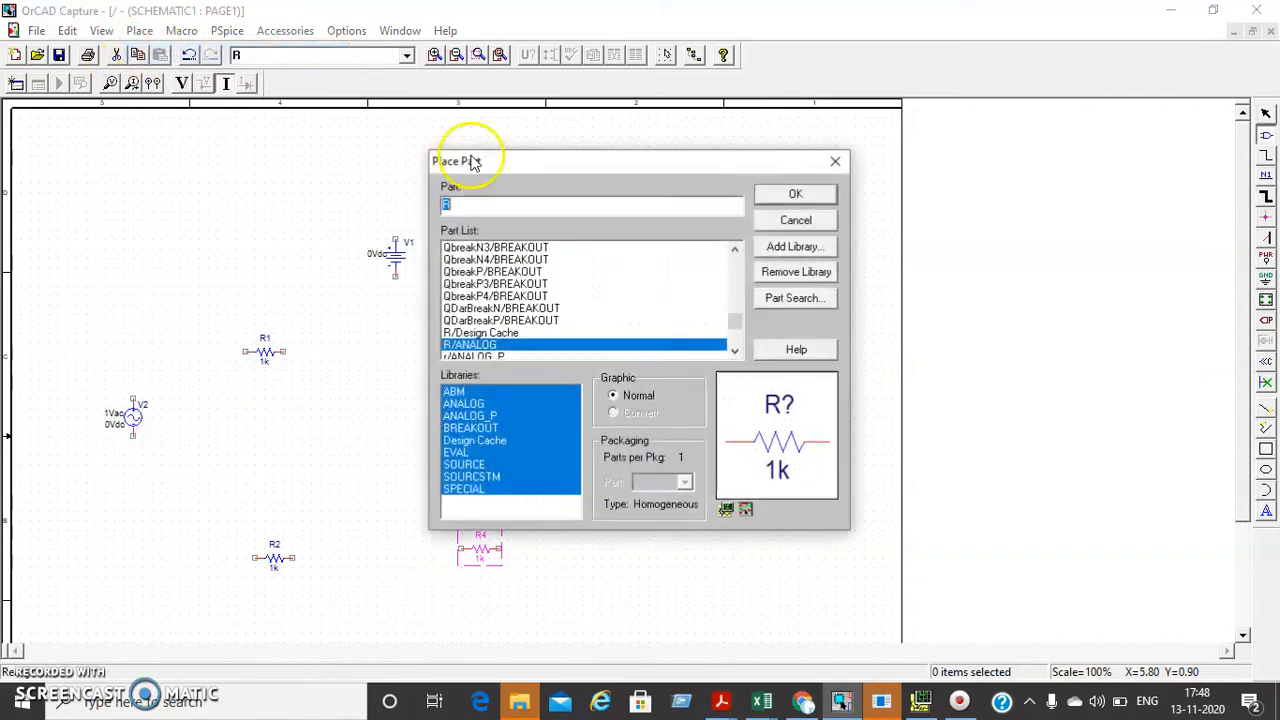
{"action": "left_click", "coordinate": [797, 197]}
{"action": "left_click", "coordinate": [646, 436]}
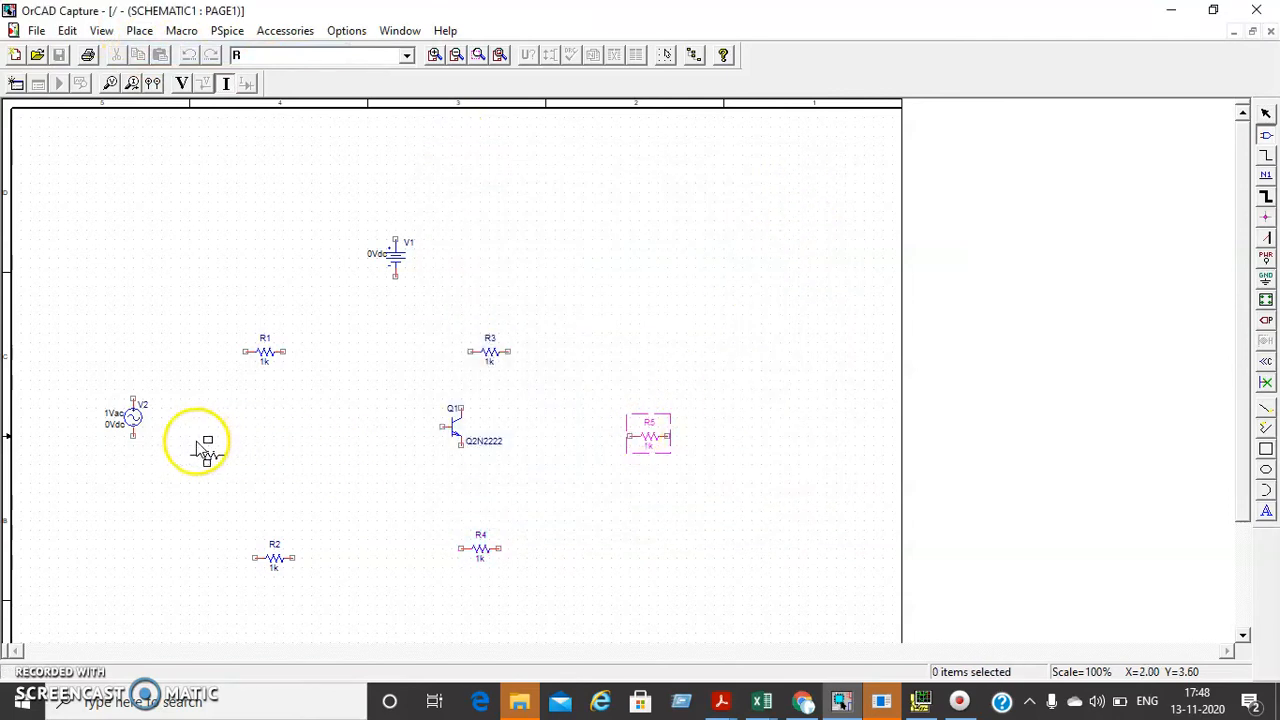
{"action": "left_click", "coordinate": [178, 378]}
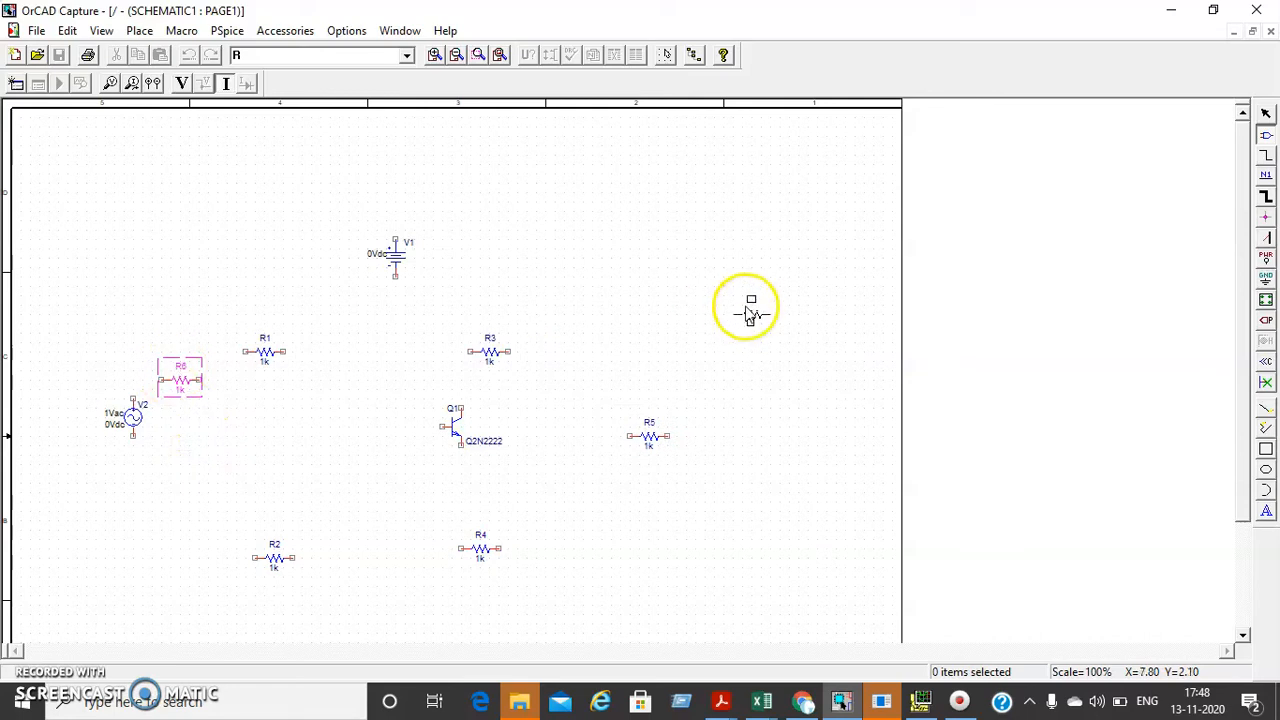
{"action": "right_click", "coordinate": [758, 264]}
{"action": "left_click", "coordinate": [812, 280]}
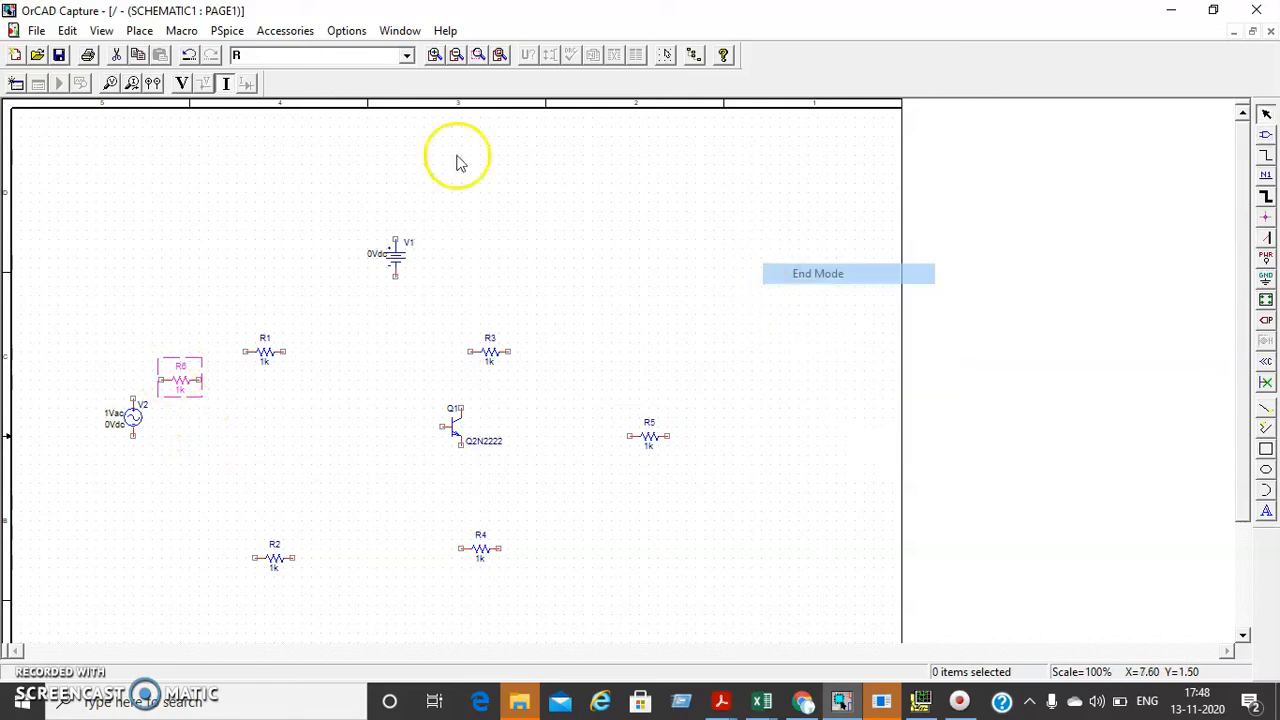
Place three C capacitors: two to the right of the transistor, above and below its level, and one under the upper-left resistor.
{"action": "left_click", "coordinate": [139, 30]}
{"action": "left_click", "coordinate": [158, 53]}
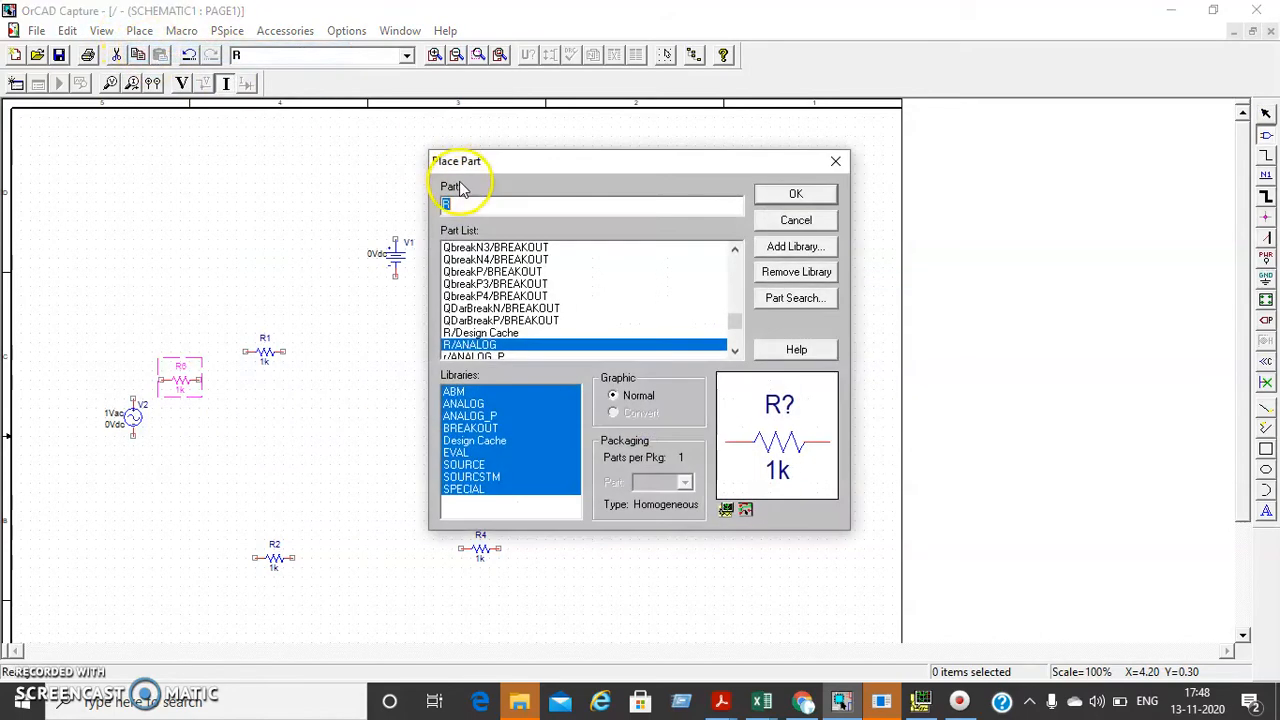
{"action": "type", "text": "c"}
{"action": "left_click", "coordinate": [795, 195]}
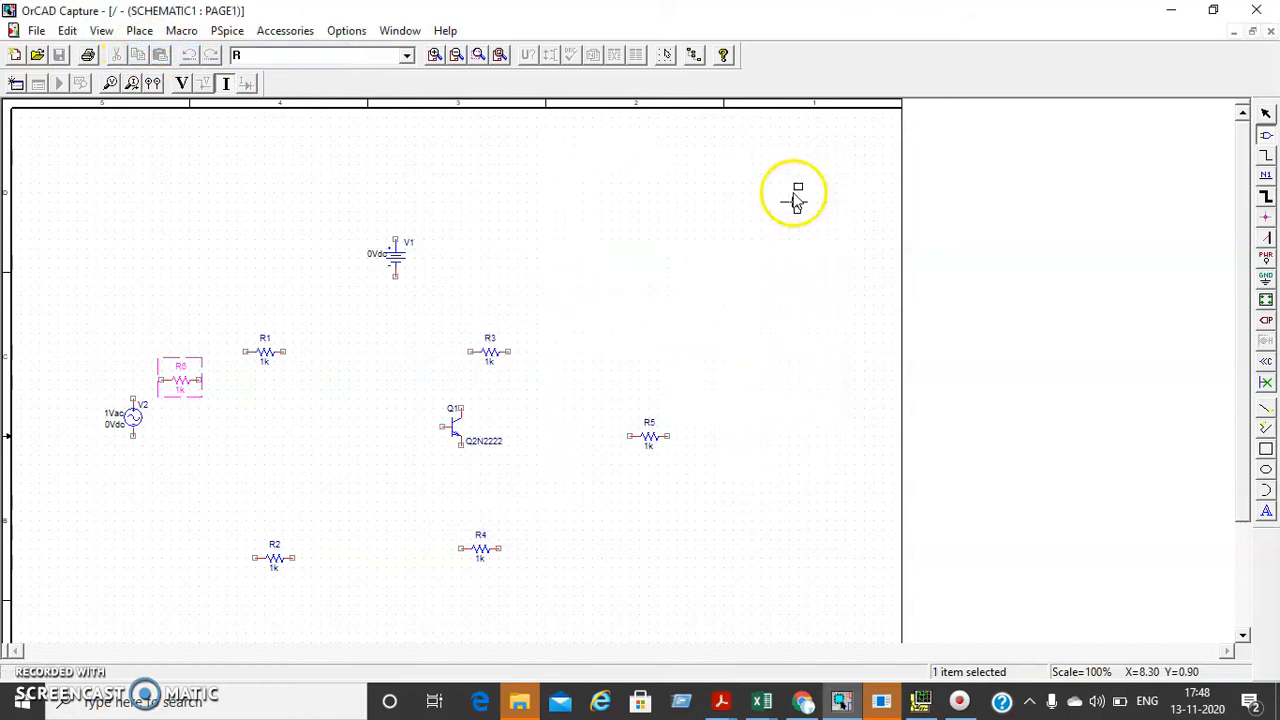
{"action": "left_click", "coordinate": [549, 500]}
{"action": "left_click", "coordinate": [559, 388]}
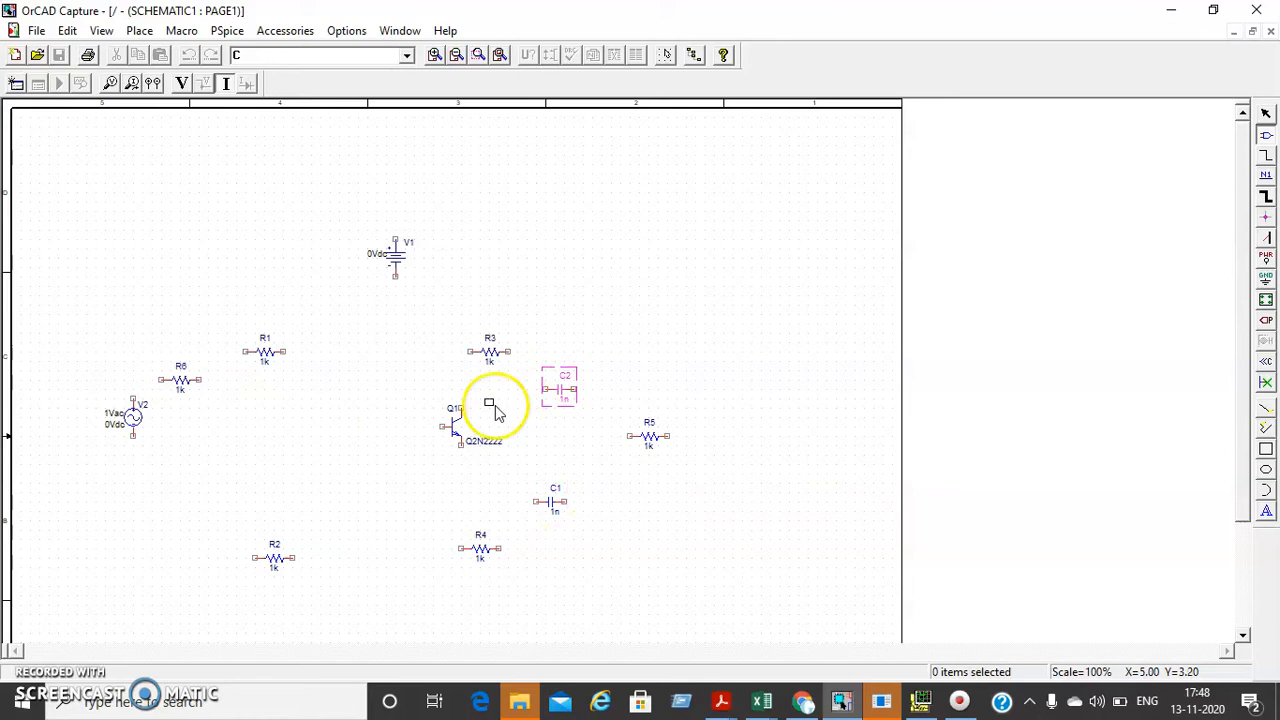
{"action": "left_click", "coordinate": [267, 399]}
{"action": "right_click", "coordinate": [697, 270]}
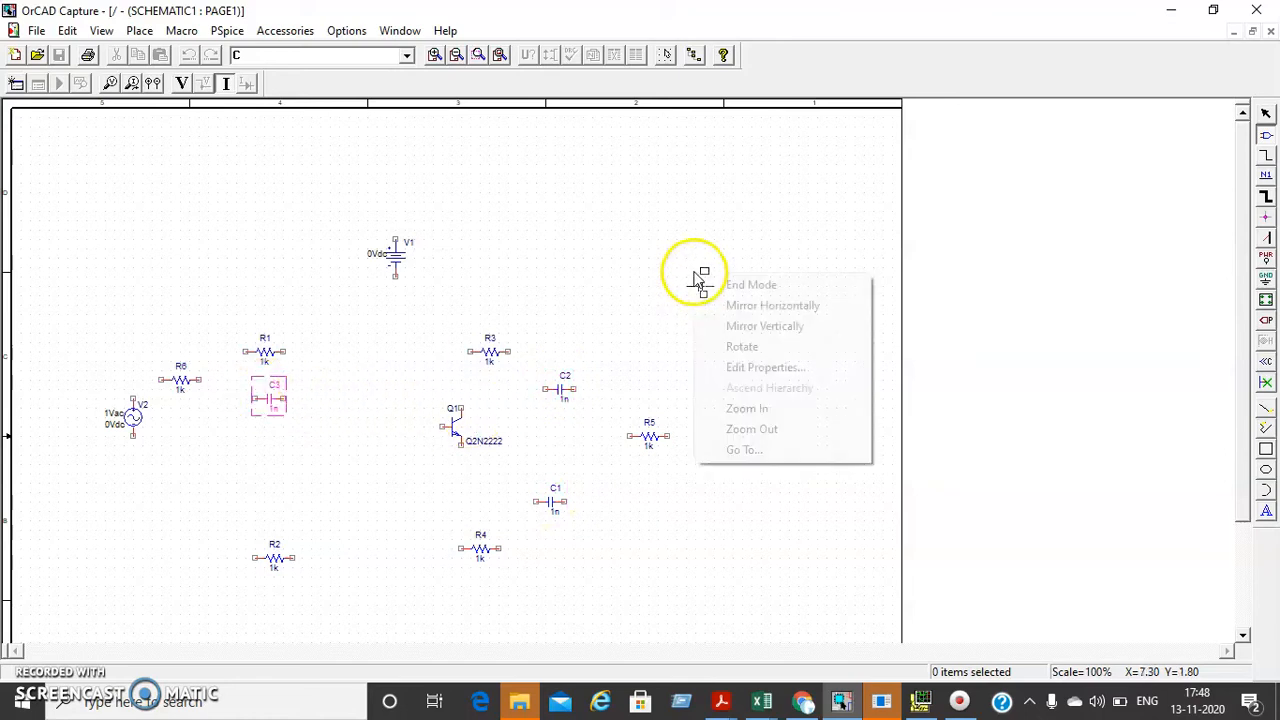
{"action": "left_click", "coordinate": [722, 285]}
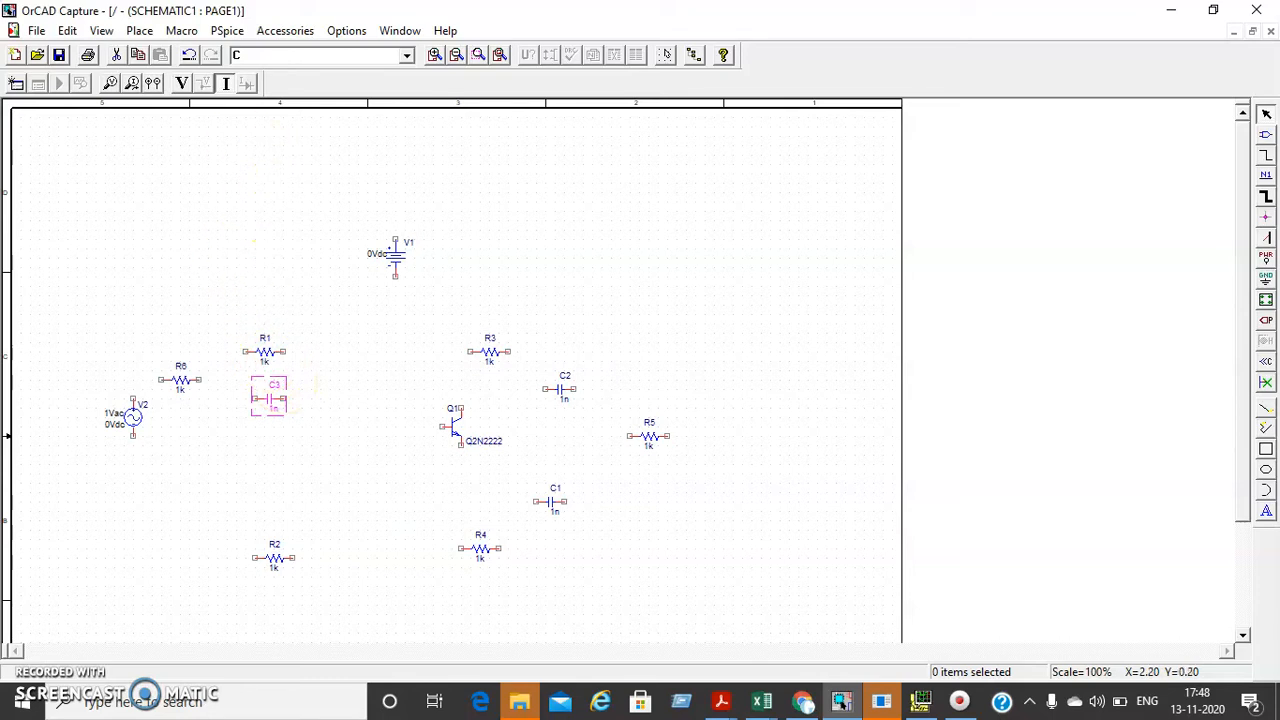
{"action": "left_click", "coordinate": [140, 31]}
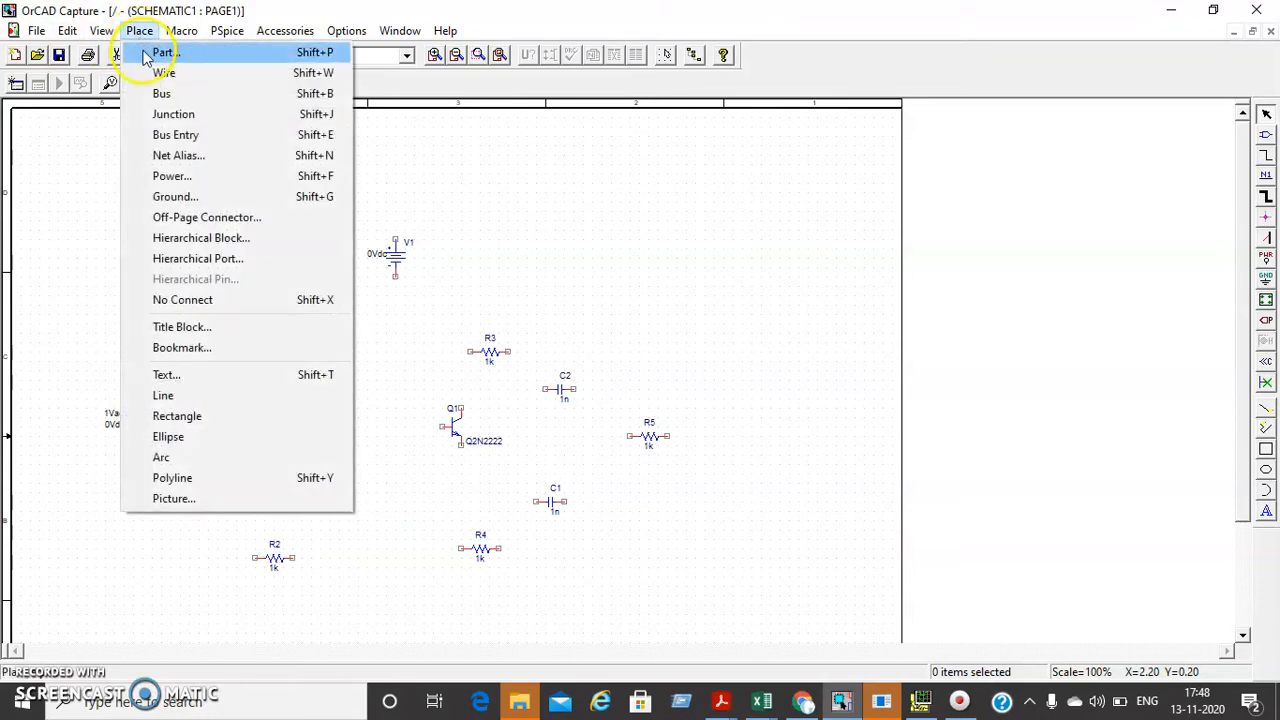
{"action": "left_click", "coordinate": [748, 287]}
Rotate the resistors R1, R3, R2 and R4 so that all four stand vertically.
{"action": "left_click", "coordinate": [272, 356]}
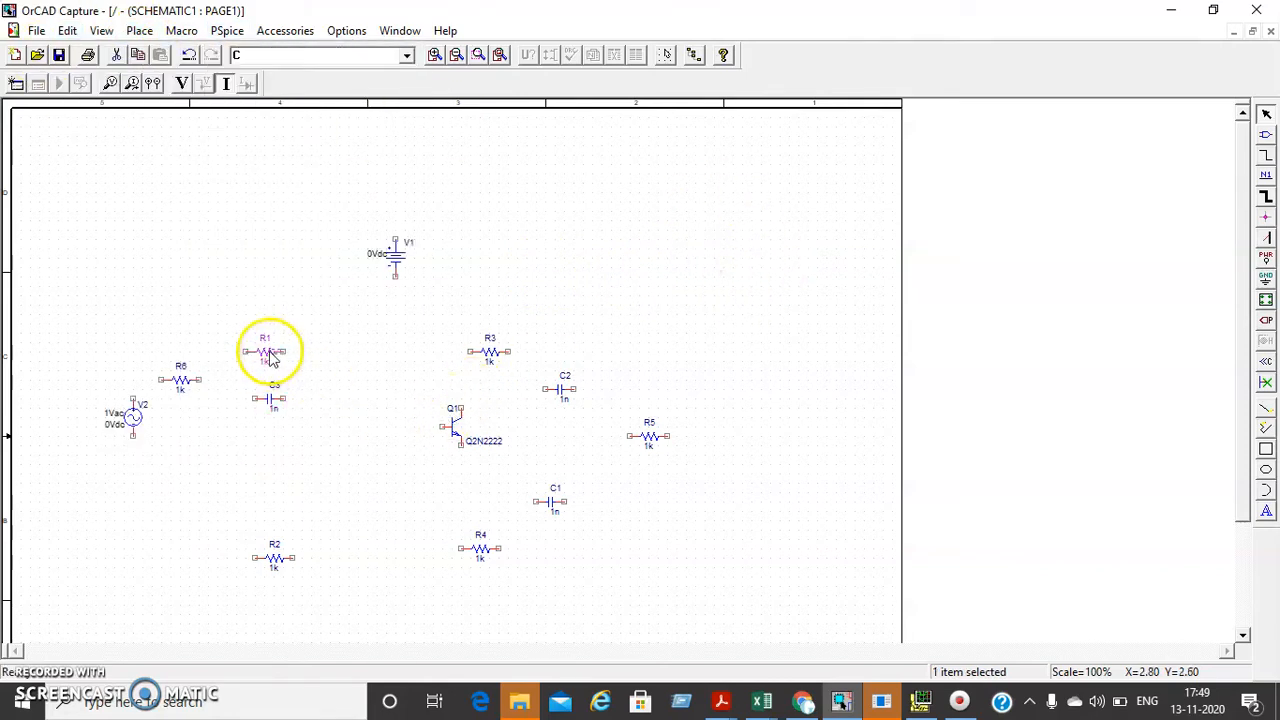
{"action": "right_click", "coordinate": [270, 360]}
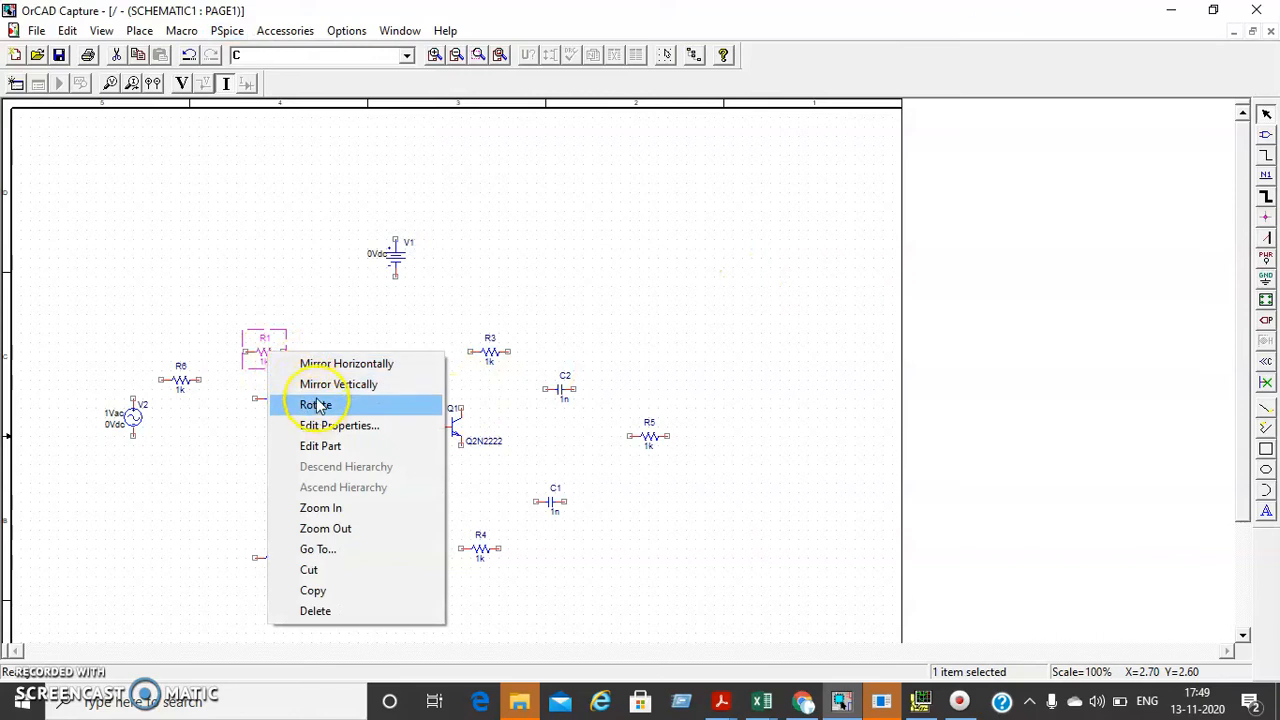
{"action": "left_click", "coordinate": [315, 405]}
{"action": "left_click", "coordinate": [488, 356]}
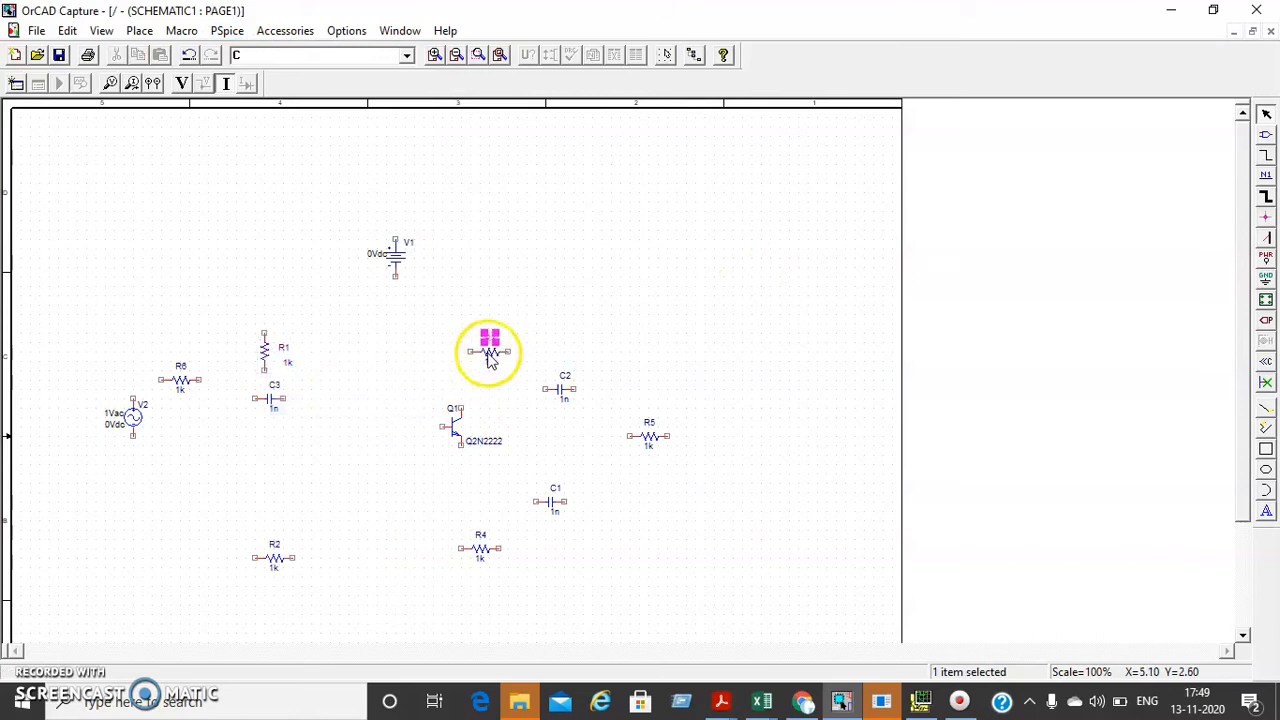
{"action": "right_click", "coordinate": [493, 358]}
{"action": "left_click", "coordinate": [531, 401]}
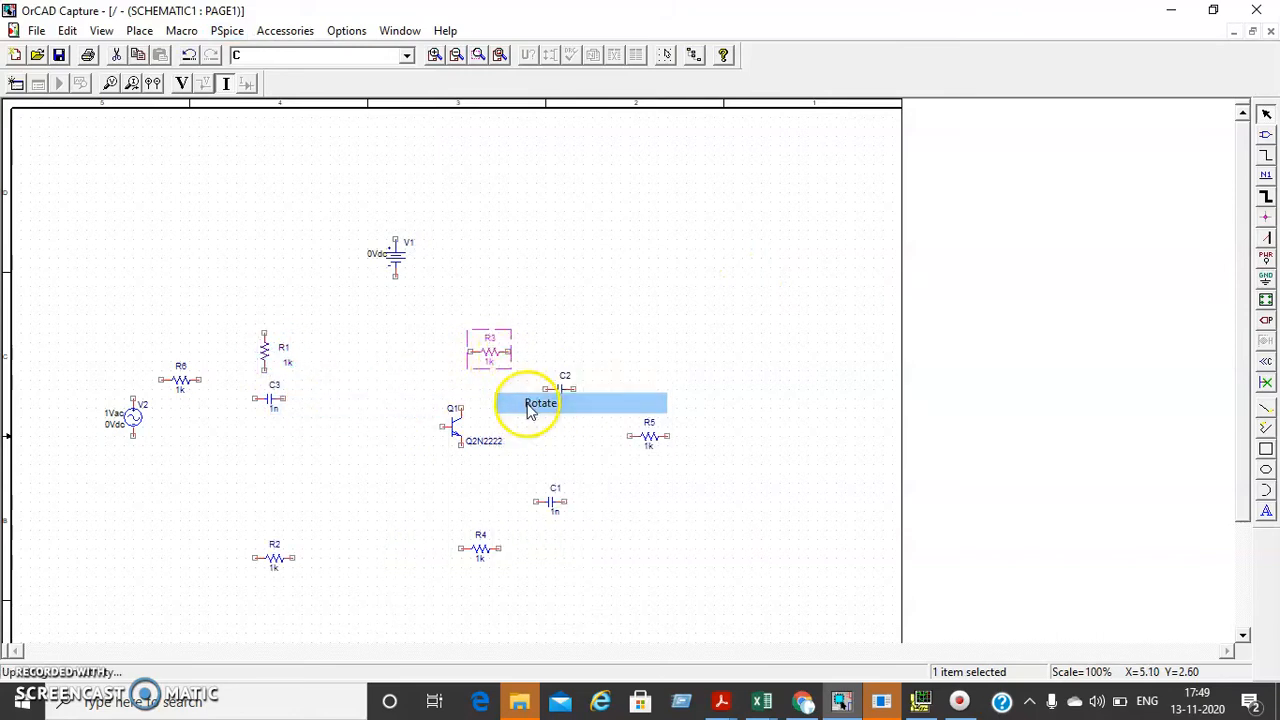
{"action": "right_click", "coordinate": [277, 563]}
{"action": "left_click", "coordinate": [322, 335]}
{"action": "left_click", "coordinate": [479, 556]}
{"action": "right_click", "coordinate": [479, 552]}
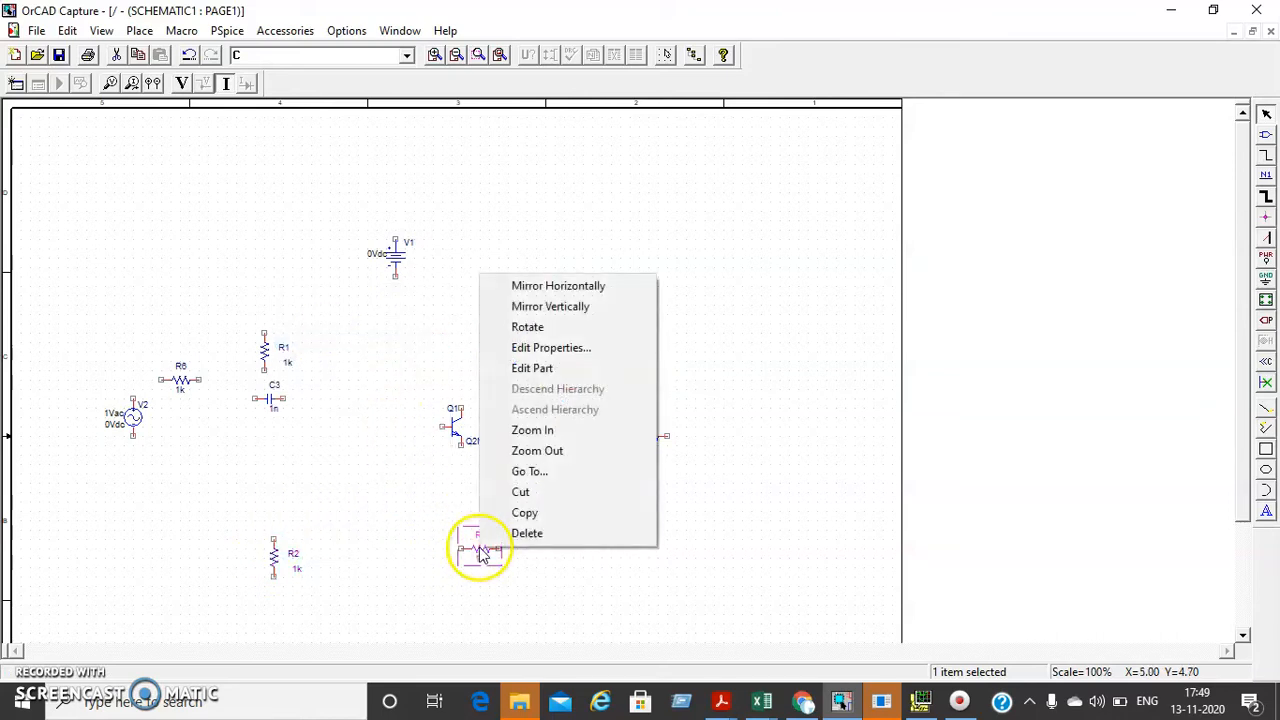
{"action": "left_click", "coordinate": [530, 327]}
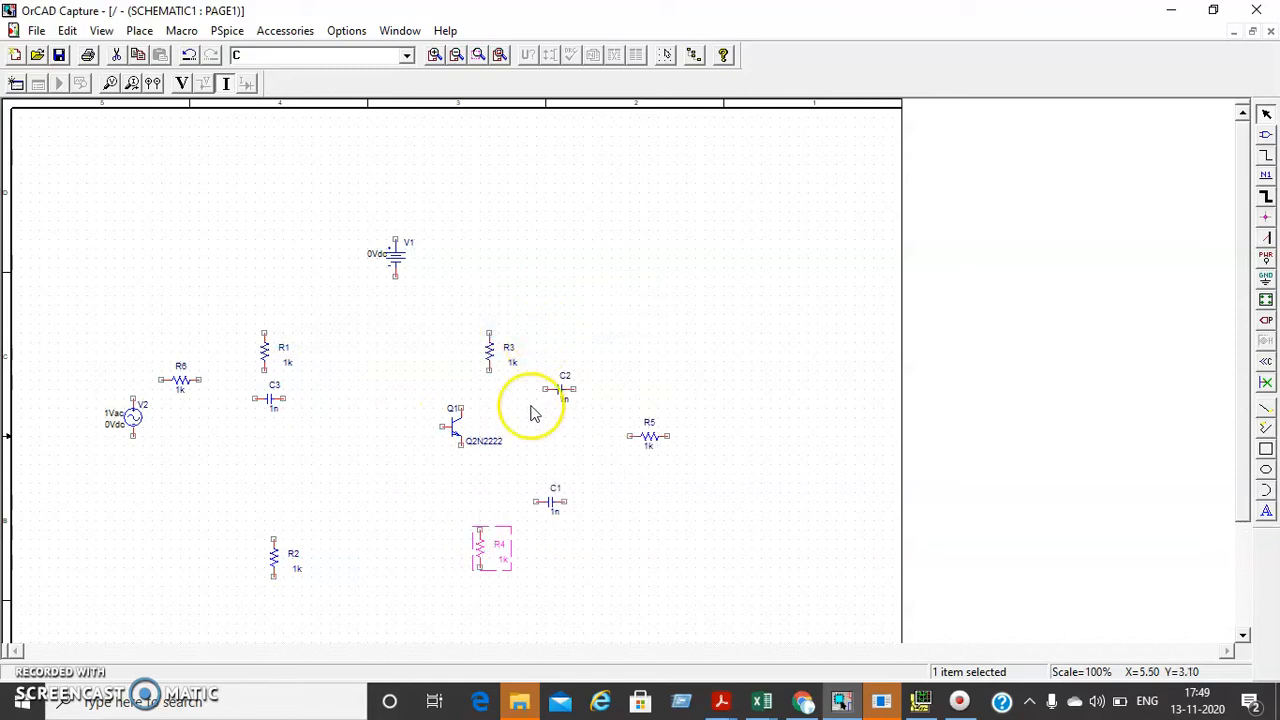
{"action": "left_click", "coordinate": [556, 490]}
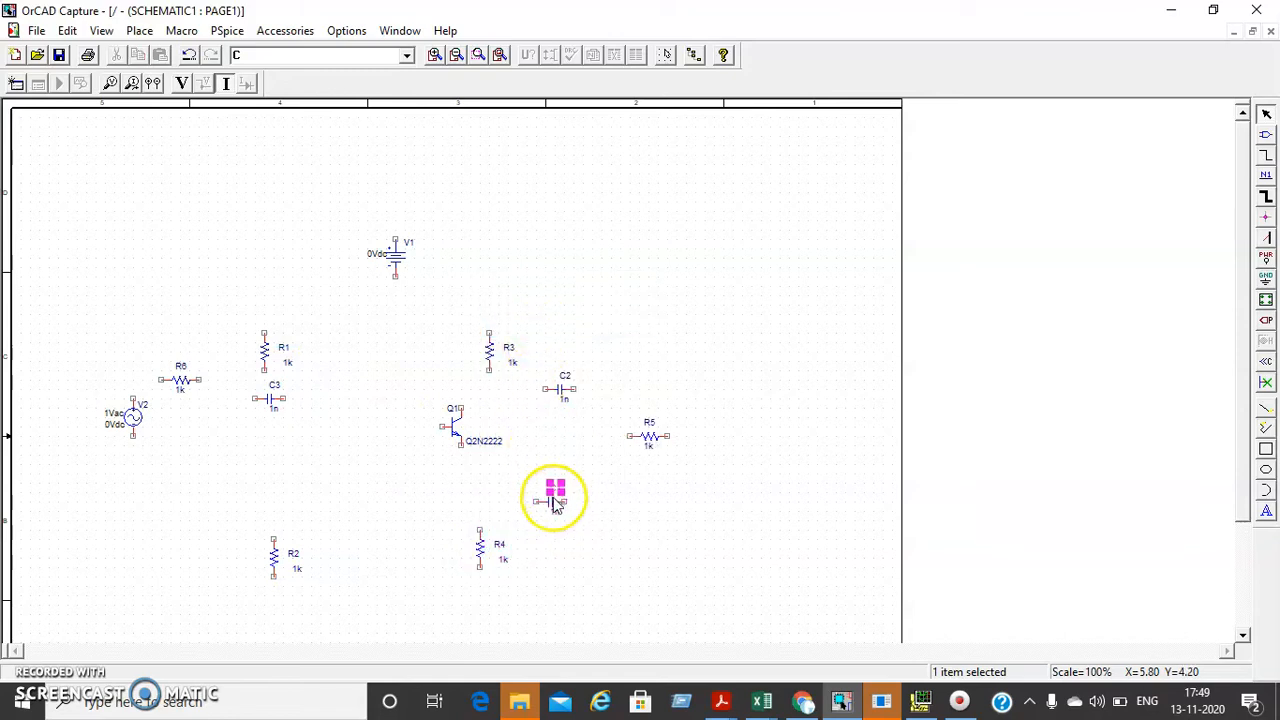
{"action": "right_click", "coordinate": [557, 502]}
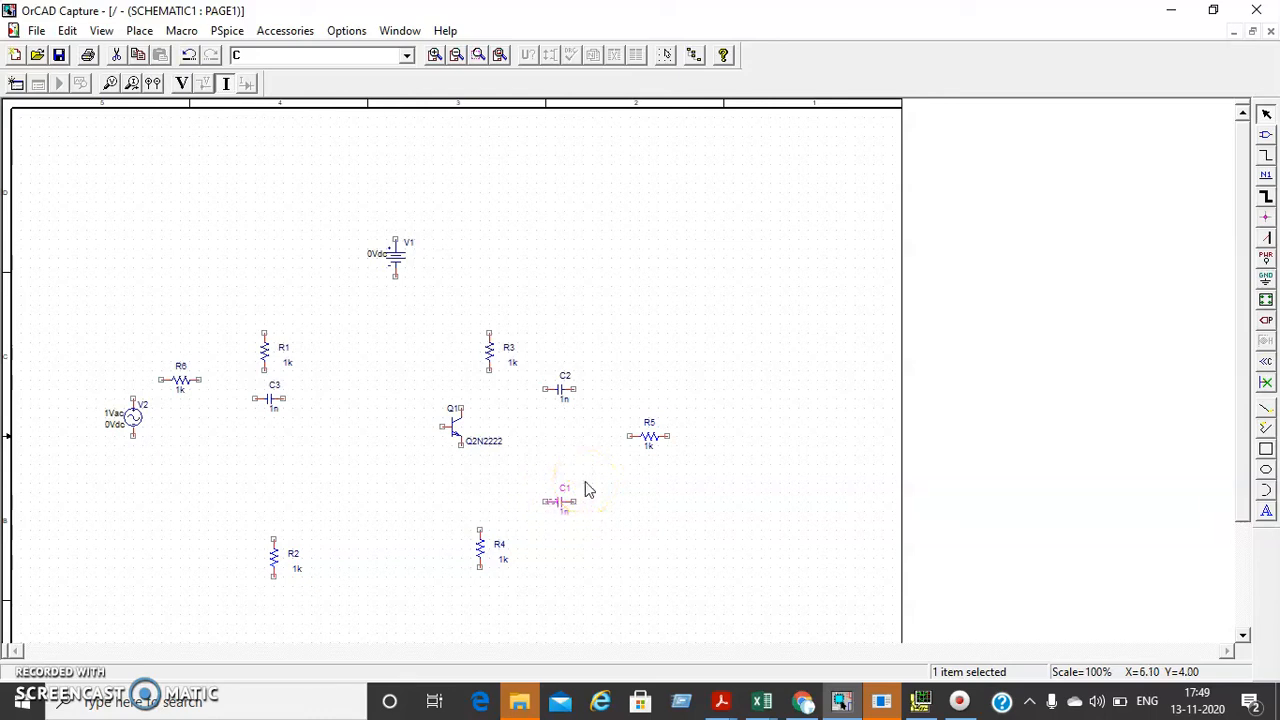
{"action": "left_click", "coordinate": [582, 535]}
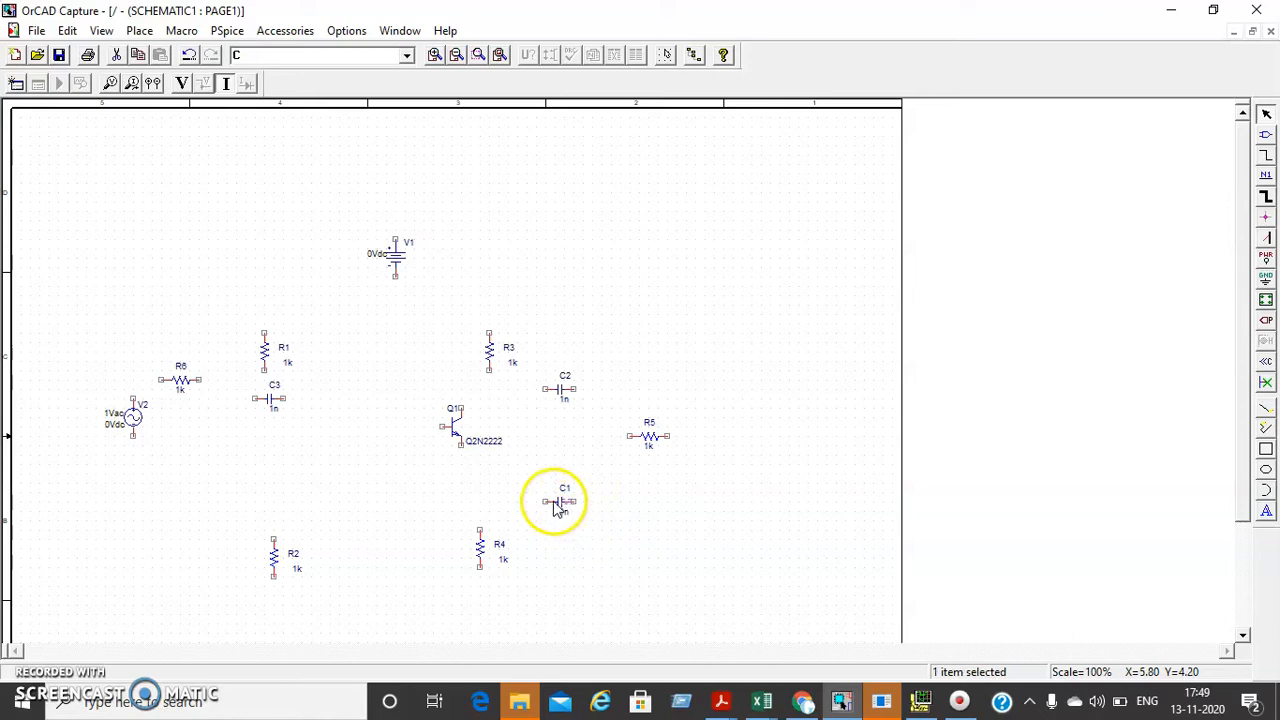
{"action": "double_click", "coordinate": [556, 500]}
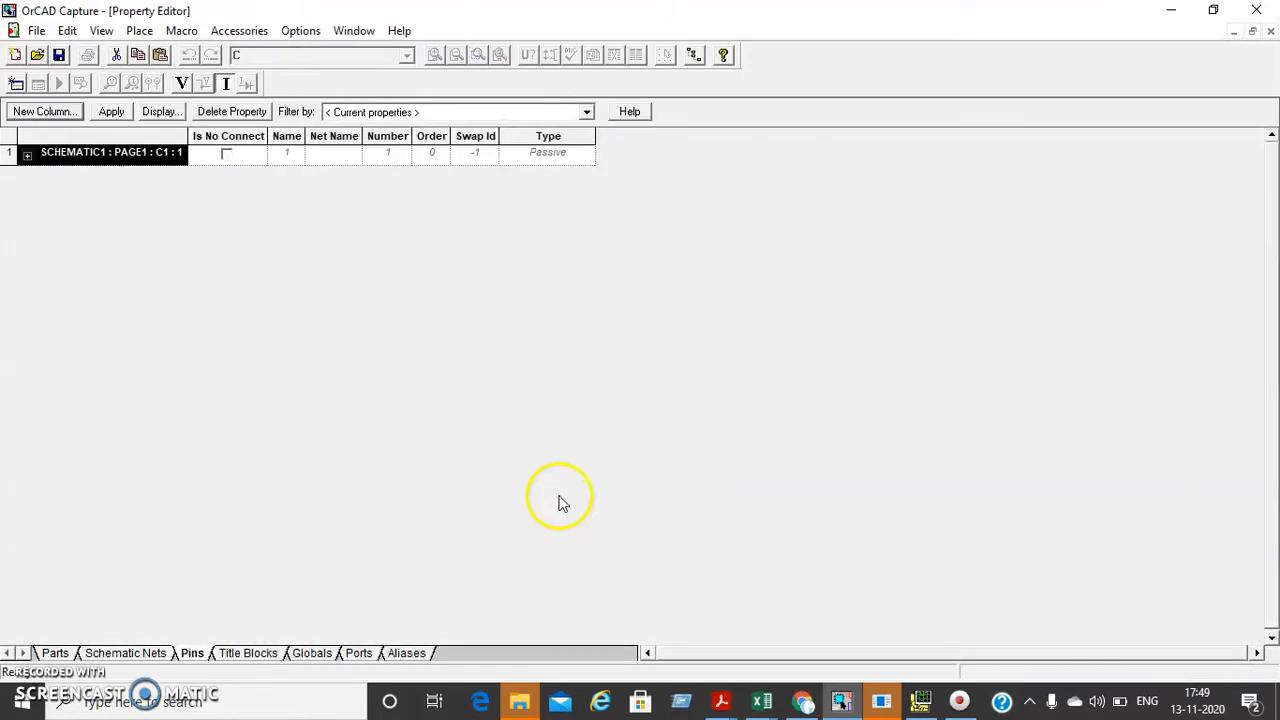
{"action": "left_click", "coordinate": [1270, 32]}
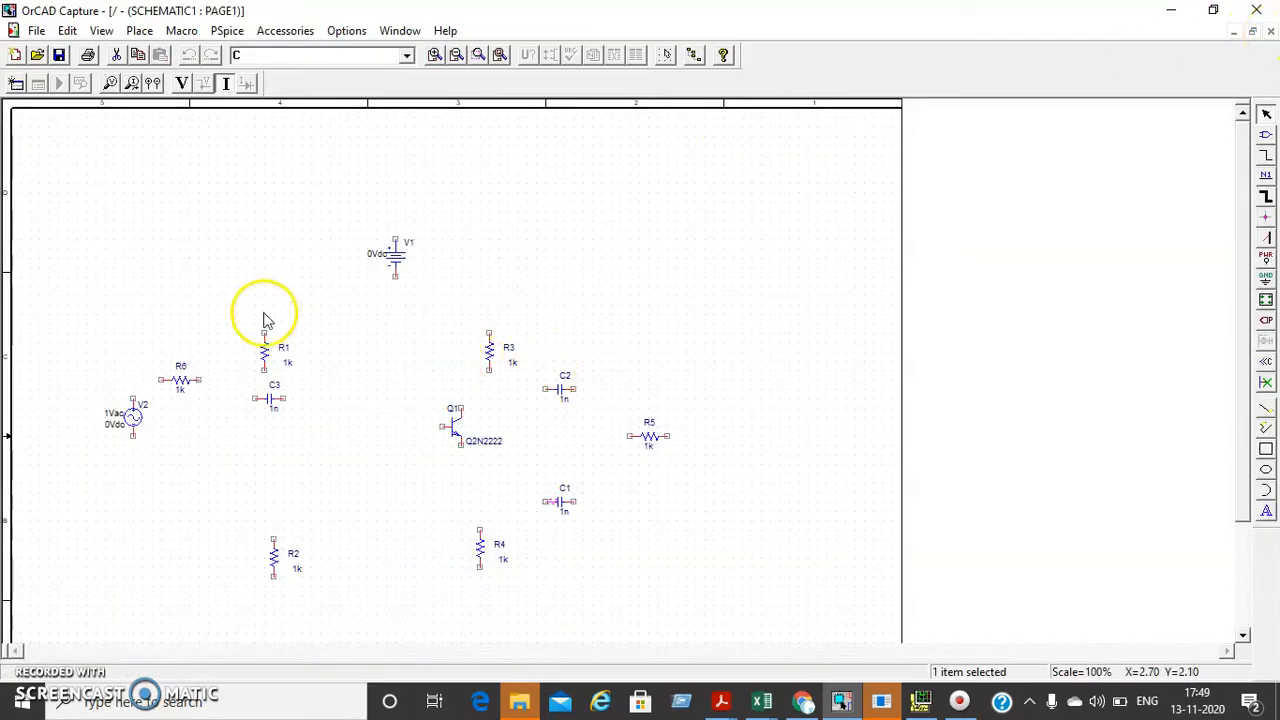
Rotate resistor R6 to a vertical orientation.
{"action": "left_click", "coordinate": [181, 381]}
{"action": "right_click", "coordinate": [181, 380]}
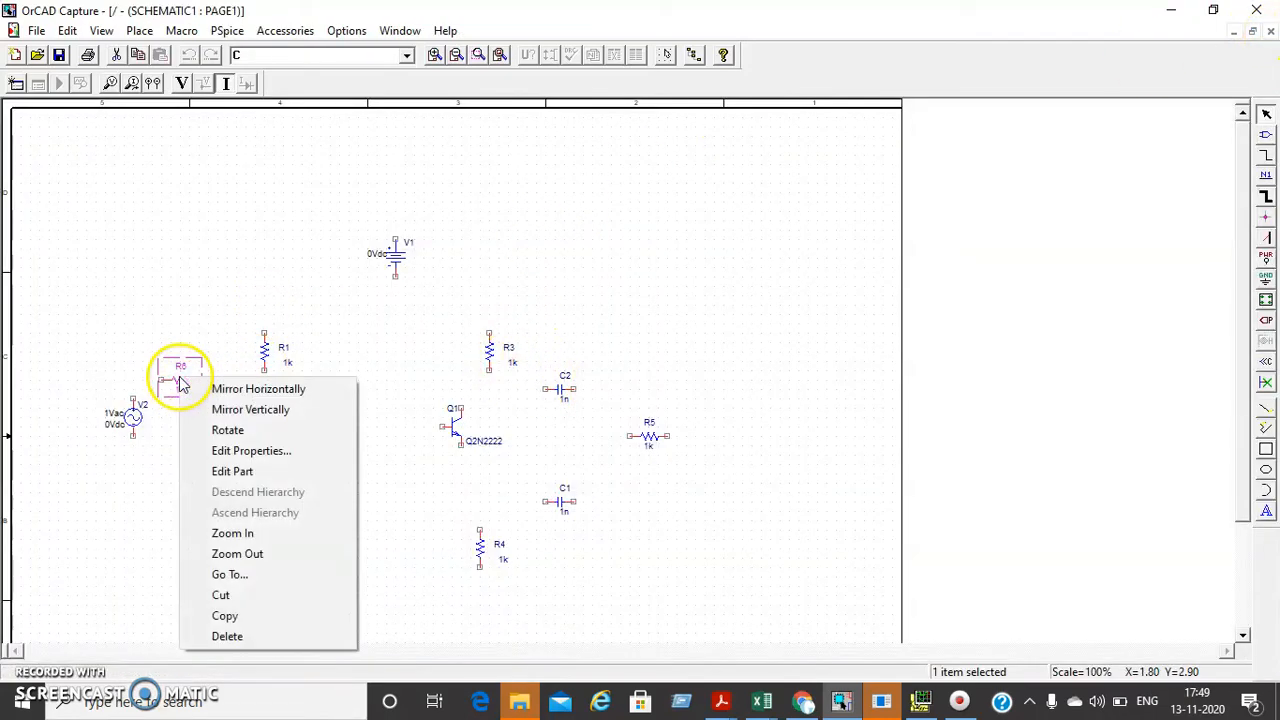
{"action": "left_click", "coordinate": [227, 429]}
Mirror the DC source V1 vertically.
{"action": "left_click", "coordinate": [400, 262]}
{"action": "right_click", "coordinate": [400, 262]}
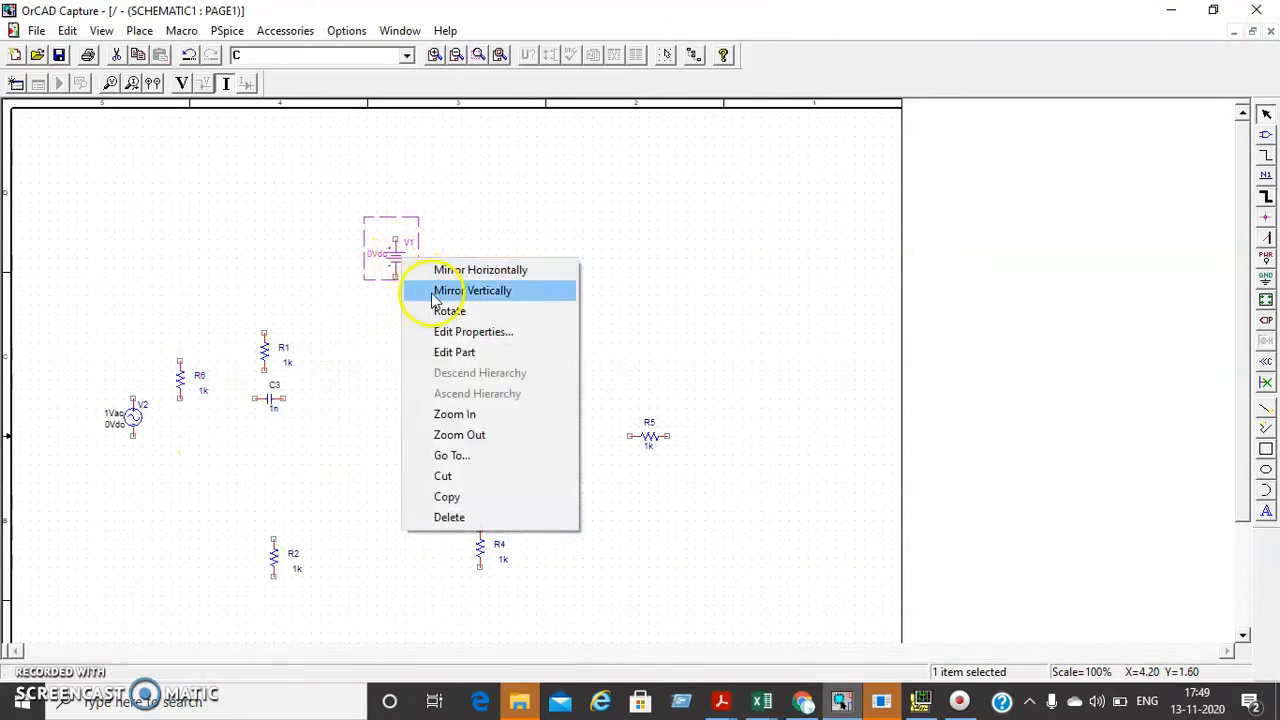
{"action": "left_click", "coordinate": [432, 294]}
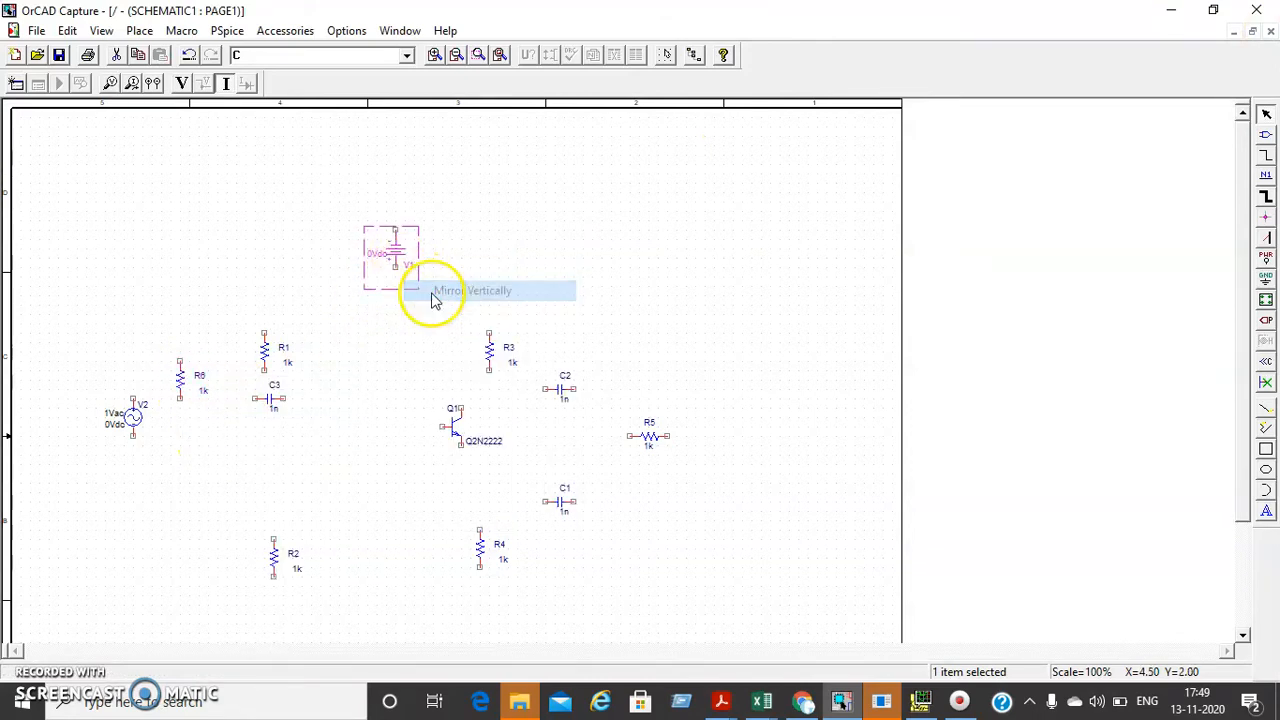
Rotate R6 back to horizontal and arrange V2, R6 and C3 from left to right in front of the transistor's base.
{"action": "right_click", "coordinate": [183, 390]}
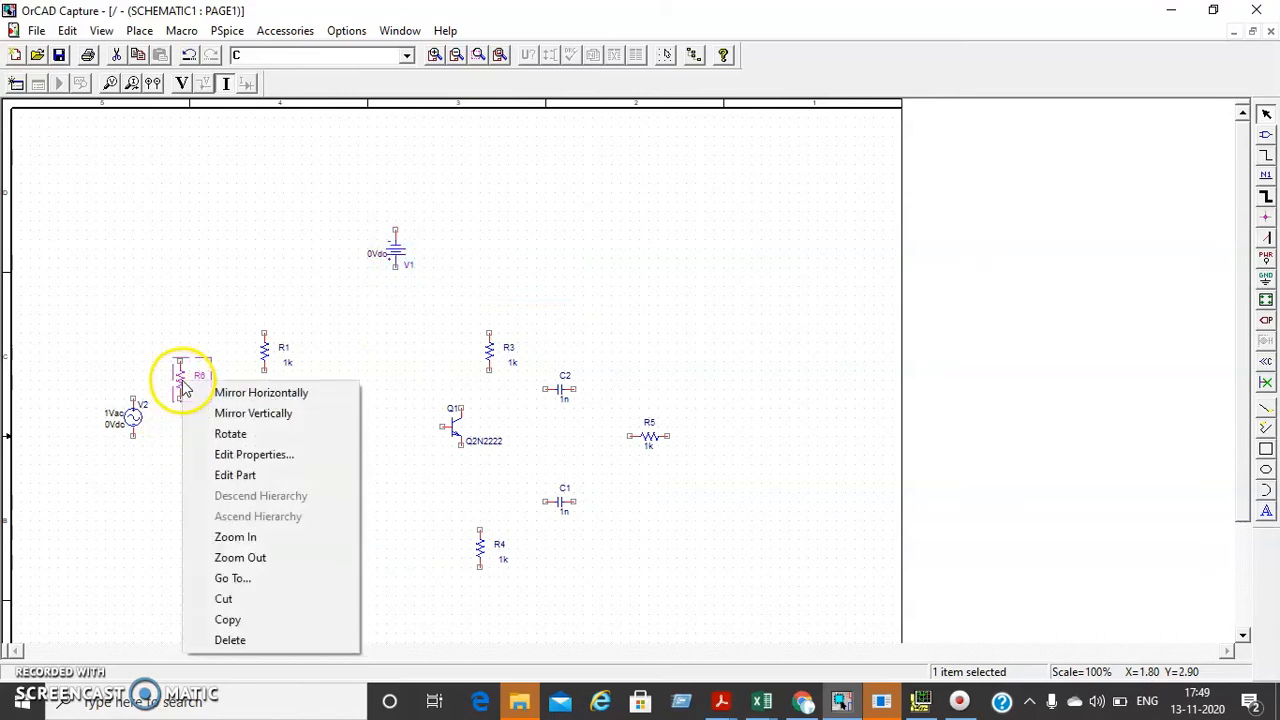
{"action": "left_click", "coordinate": [226, 431]}
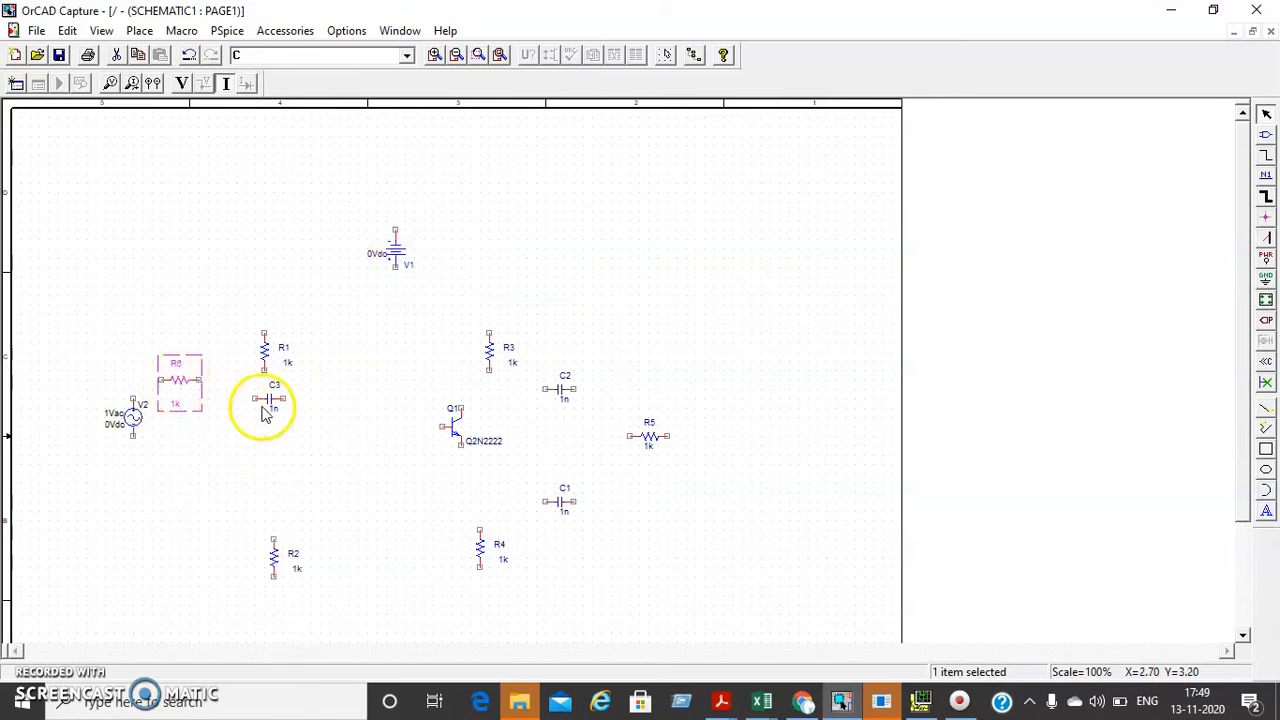
{"action": "left_click_drag", "start_coordinate": [267, 401], "coordinate": [358, 429]}
{"action": "left_click_drag", "start_coordinate": [181, 378], "coordinate": [302, 431]}
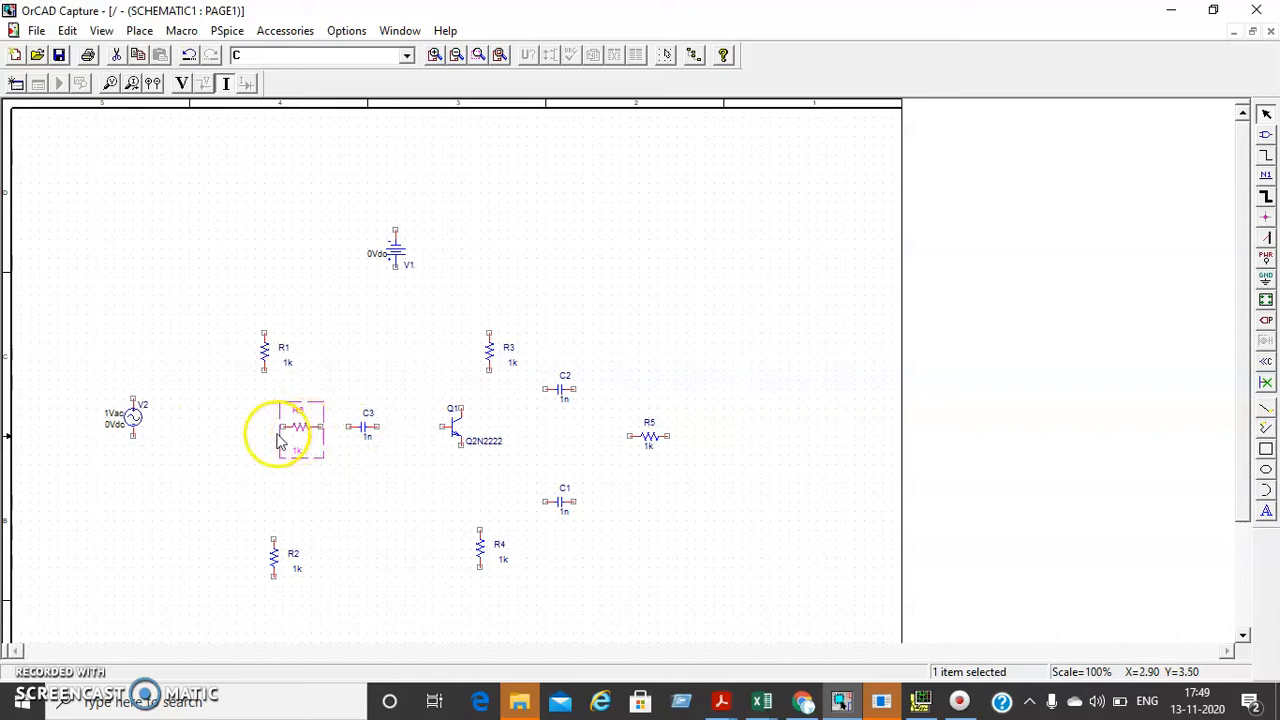
{"action": "left_click_drag", "start_coordinate": [134, 414], "coordinate": [246, 454]}
Move R1 and R2 into a column below V1, and R3 and R4 into a parallel column above and below the transistor.
{"action": "left_click_drag", "start_coordinate": [266, 346], "coordinate": [398, 342]}
{"action": "left_click_drag", "start_coordinate": [273, 555], "coordinate": [395, 515]}
{"action": "left_click", "coordinate": [488, 352]}
{"action": "left_click_drag", "start_coordinate": [488, 352], "coordinate": [470, 347]}
{"action": "left_click", "coordinate": [480, 548]}
{"action": "left_click_drag", "start_coordinate": [480, 548], "coordinate": [471, 510]}
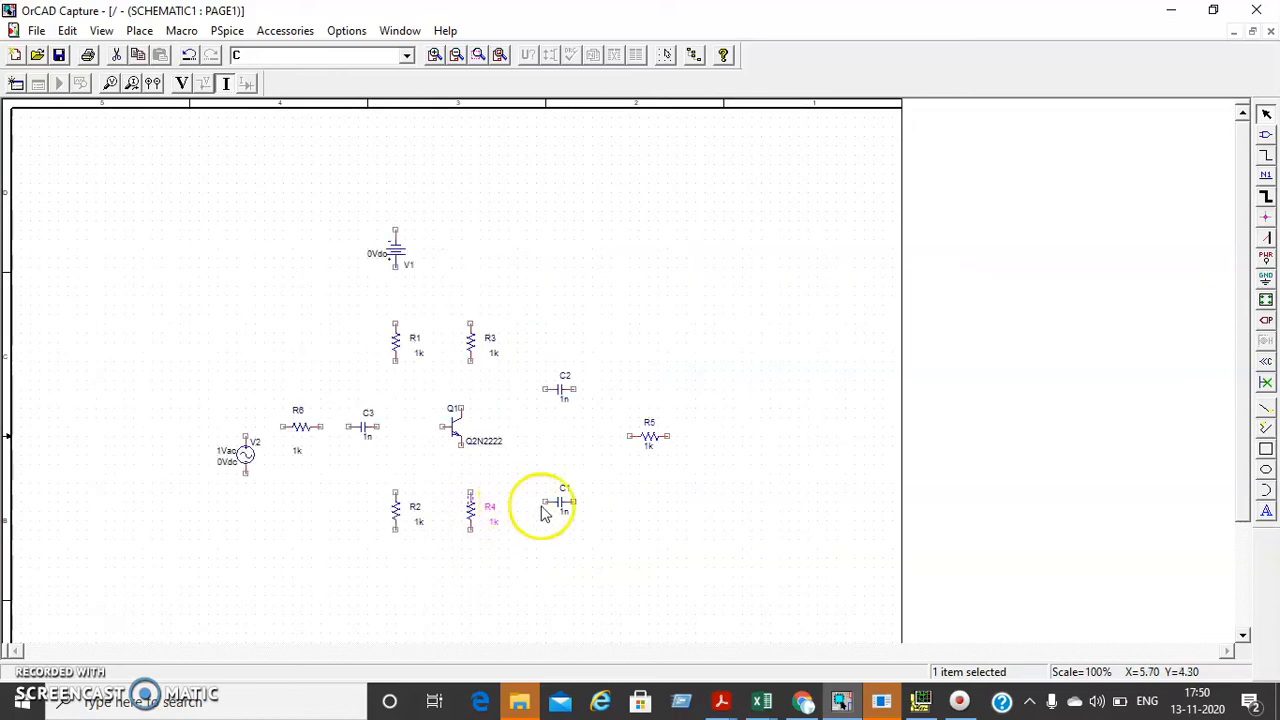
{"action": "left_click_drag", "start_coordinate": [563, 503], "coordinate": [561, 507]}
{"action": "double_click", "coordinate": [561, 505]}
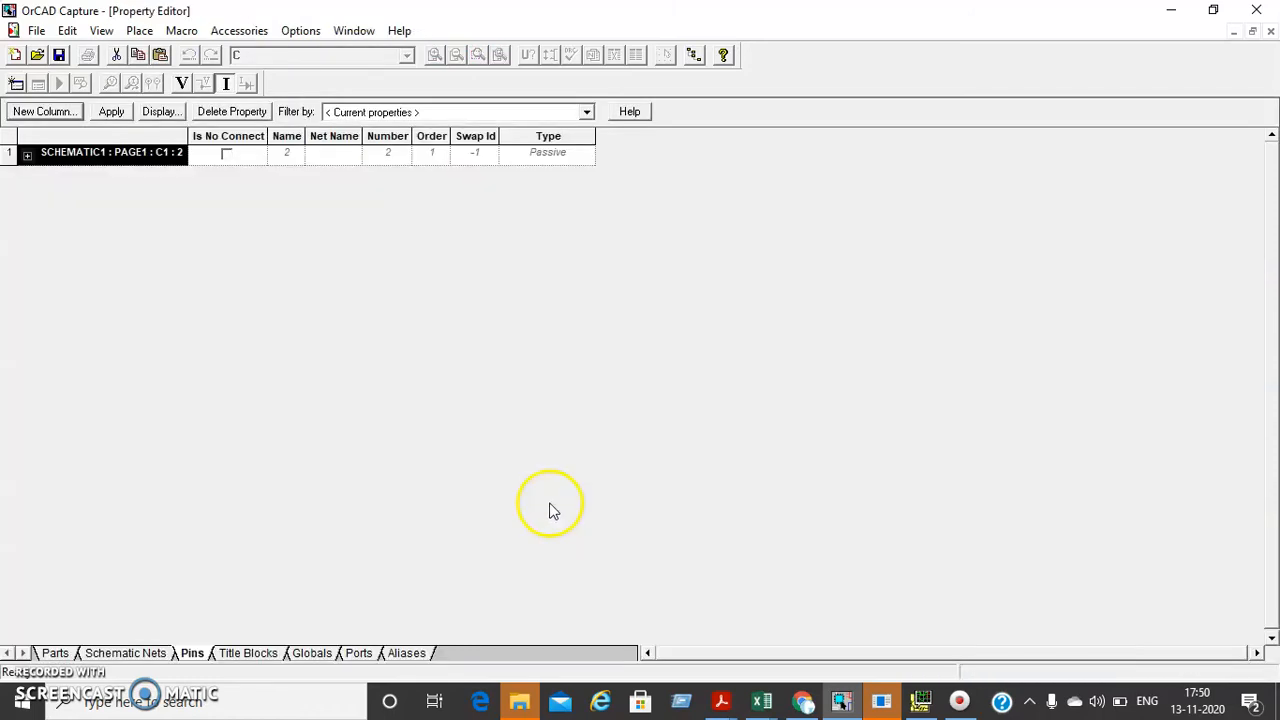
{"action": "left_click", "coordinate": [1270, 31]}
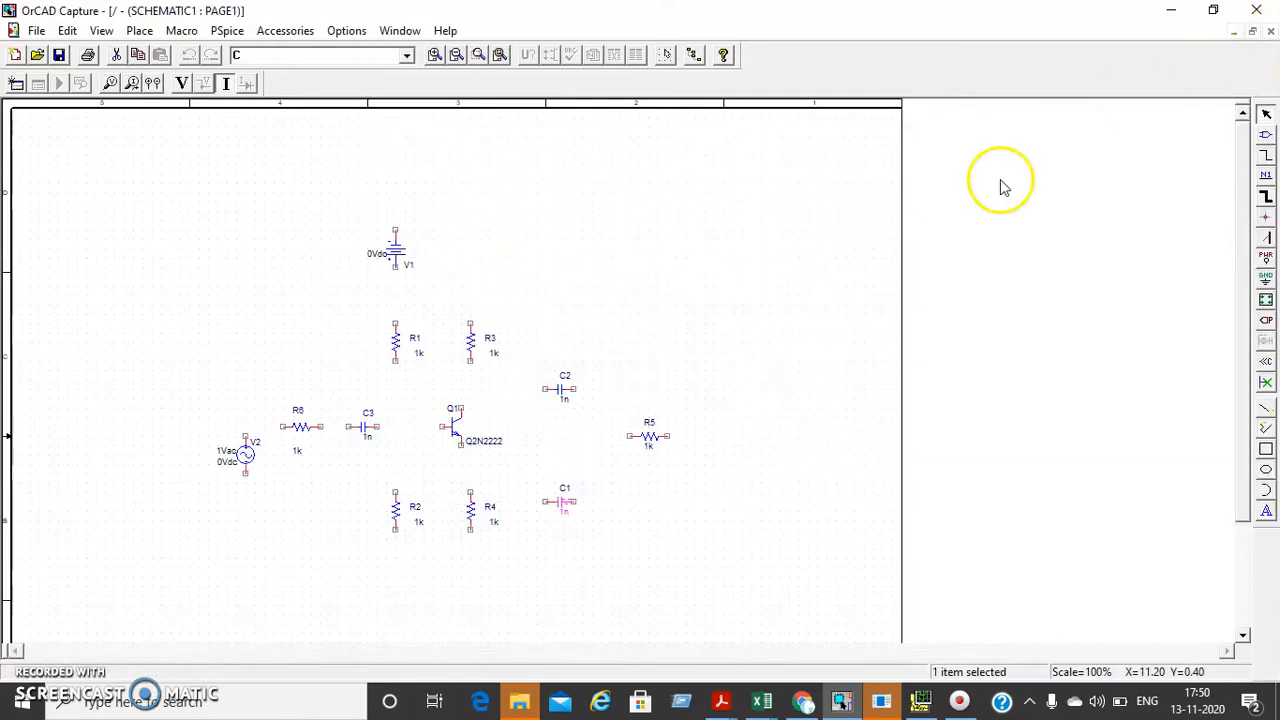
{"action": "left_click_drag", "start_coordinate": [563, 503], "coordinate": [549, 491]}
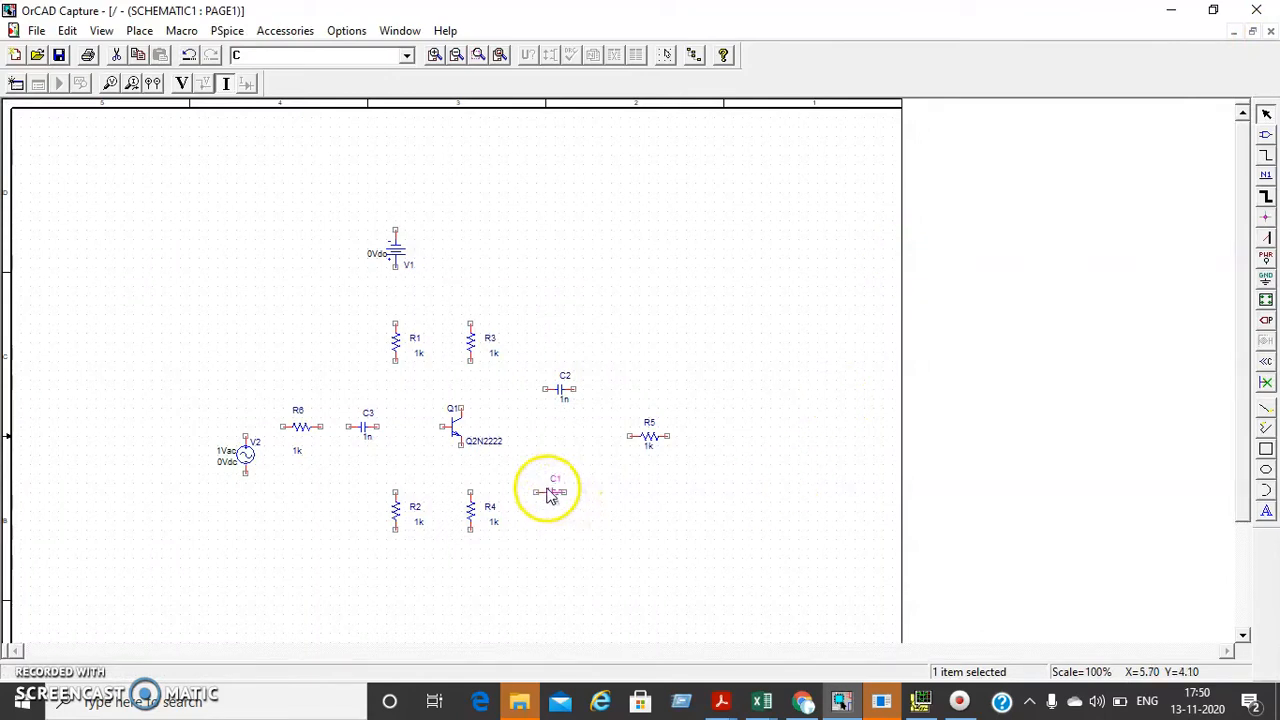
{"action": "right_click", "coordinate": [547, 491]}
{"action": "left_click", "coordinate": [941, 511]}
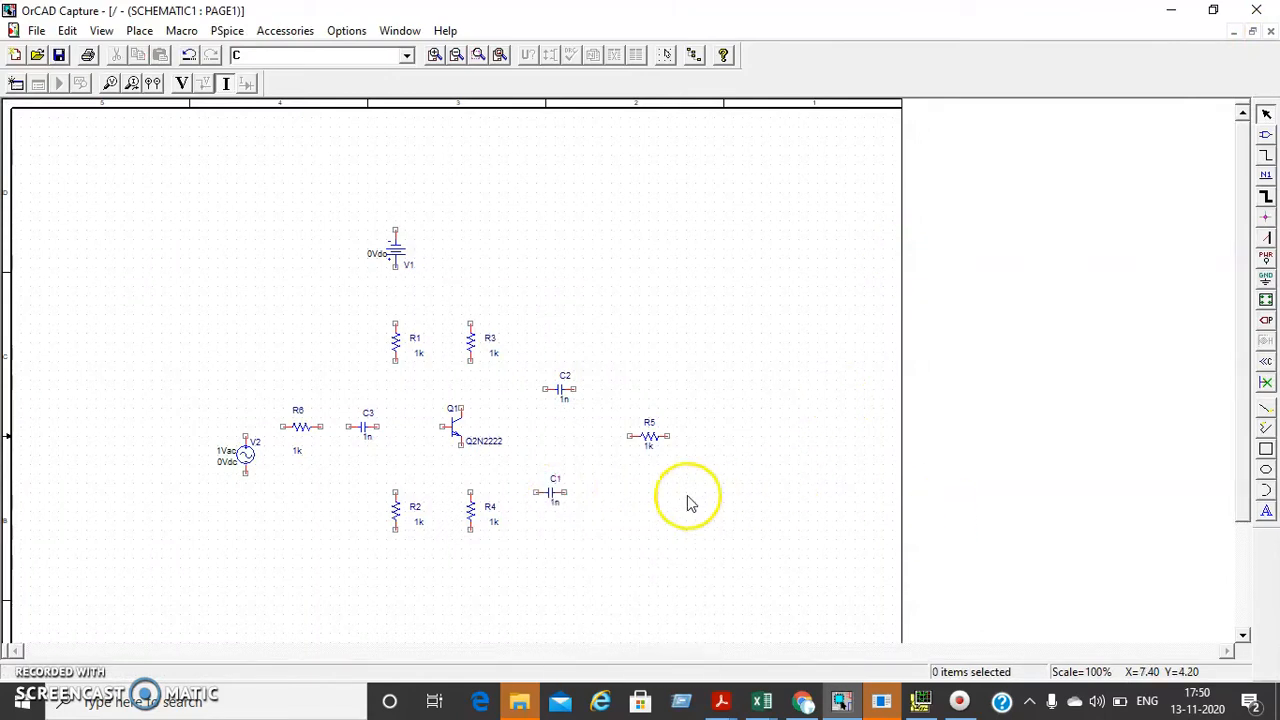
{"action": "left_click", "coordinate": [546, 495]}
{"action": "left_click", "coordinate": [555, 484]}
{"action": "left_click", "coordinate": [551, 492]}
{"action": "left_click", "coordinate": [551, 486]}
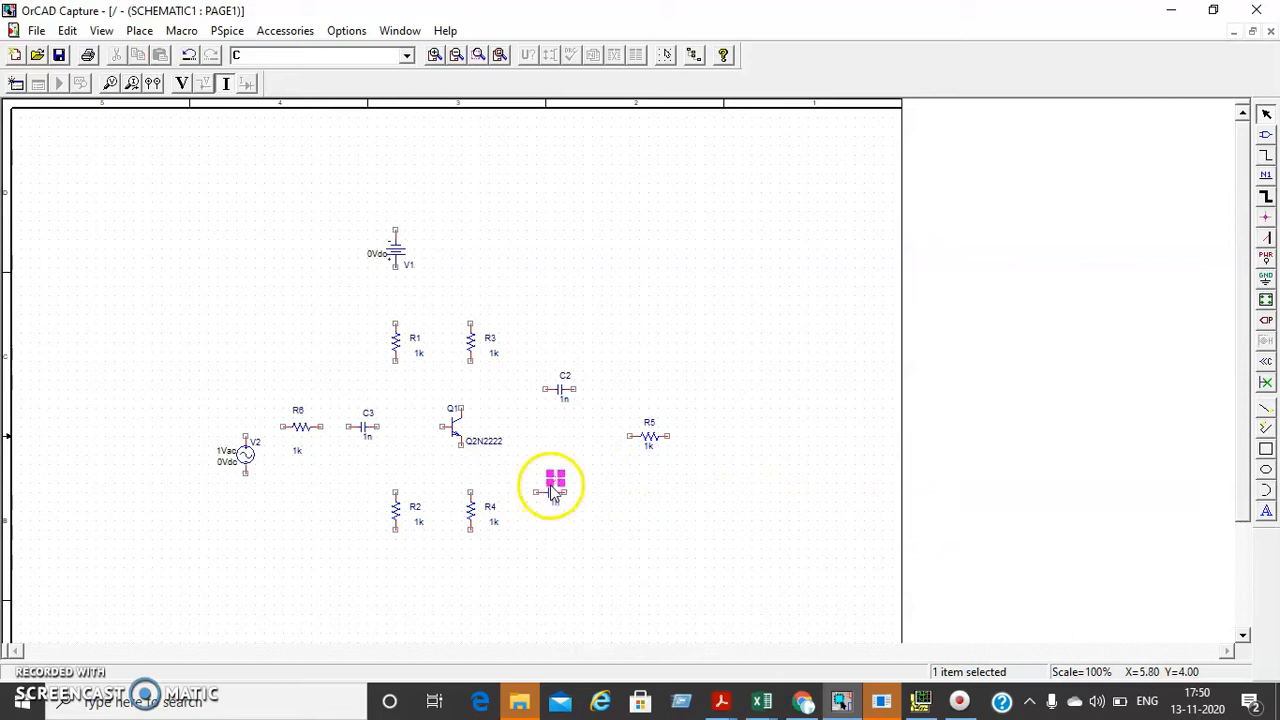
{"action": "double_click", "coordinate": [555, 496]}
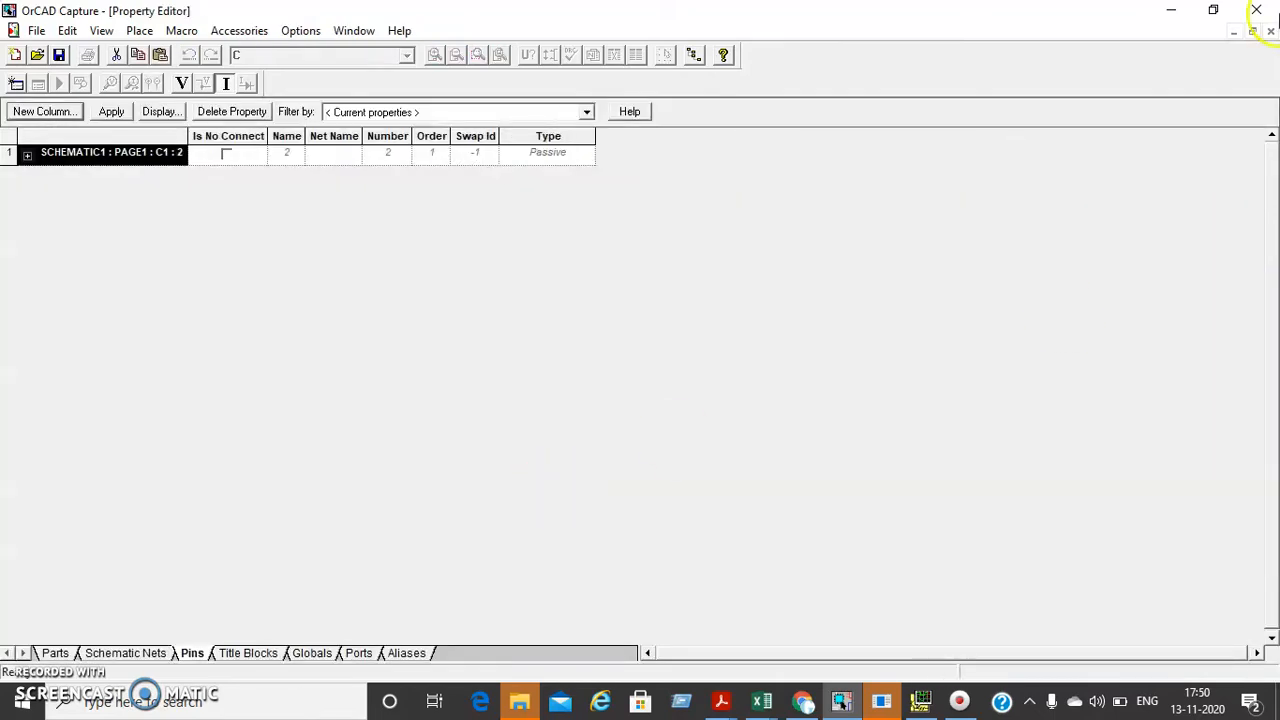
{"action": "left_click", "coordinate": [1269, 32]}
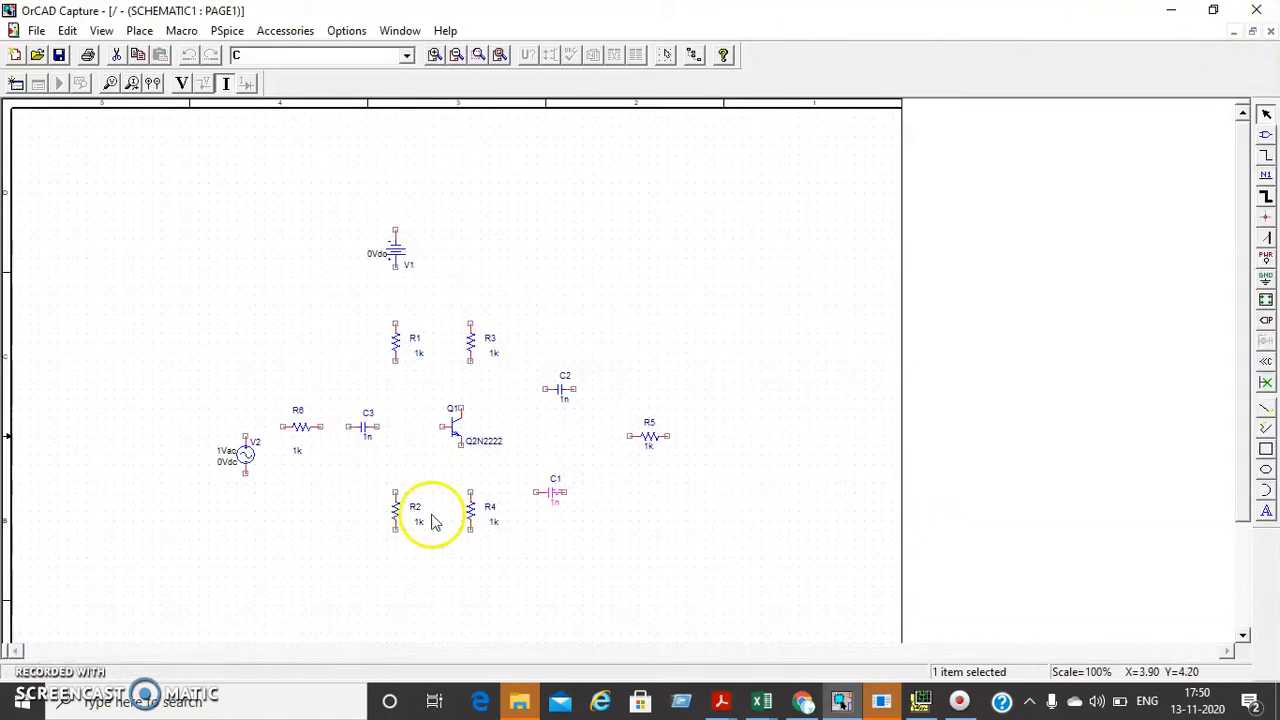
Rotate C2 to vertical and move it beside R4, and move C1 up to the right of R3.
{"action": "left_click", "coordinate": [563, 390]}
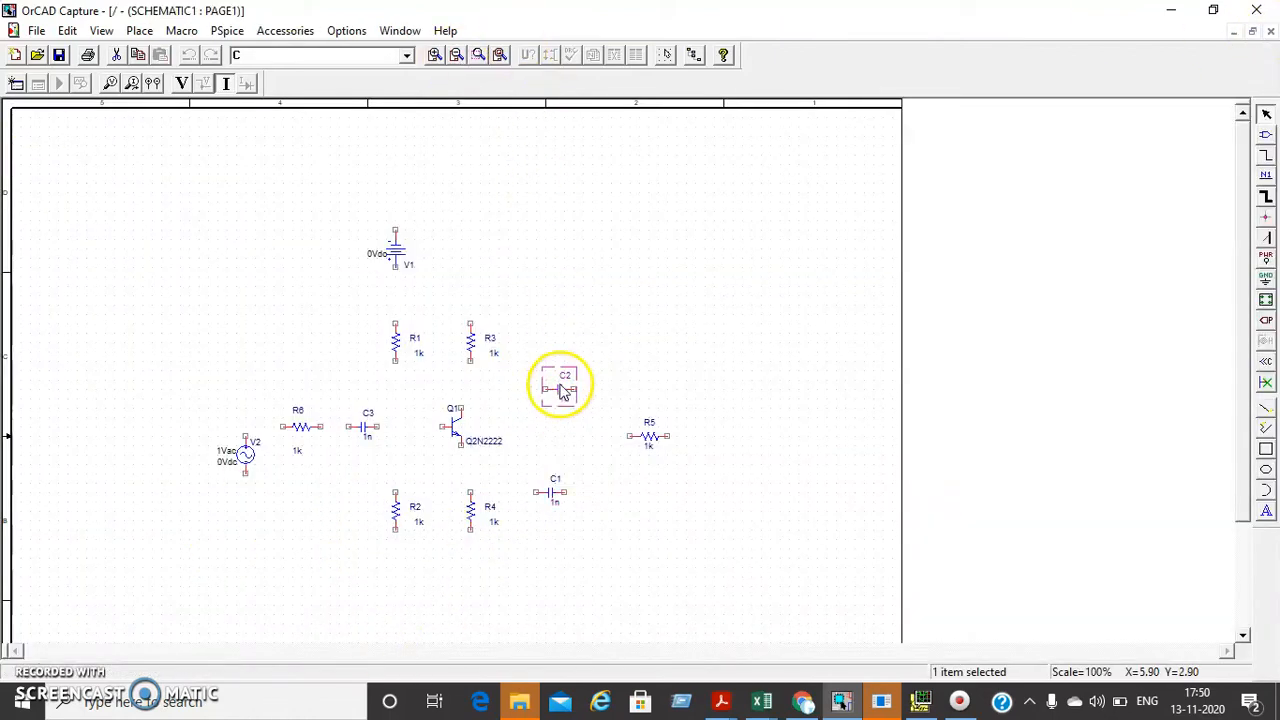
{"action": "right_click", "coordinate": [563, 390]}
{"action": "left_click", "coordinate": [600, 437]}
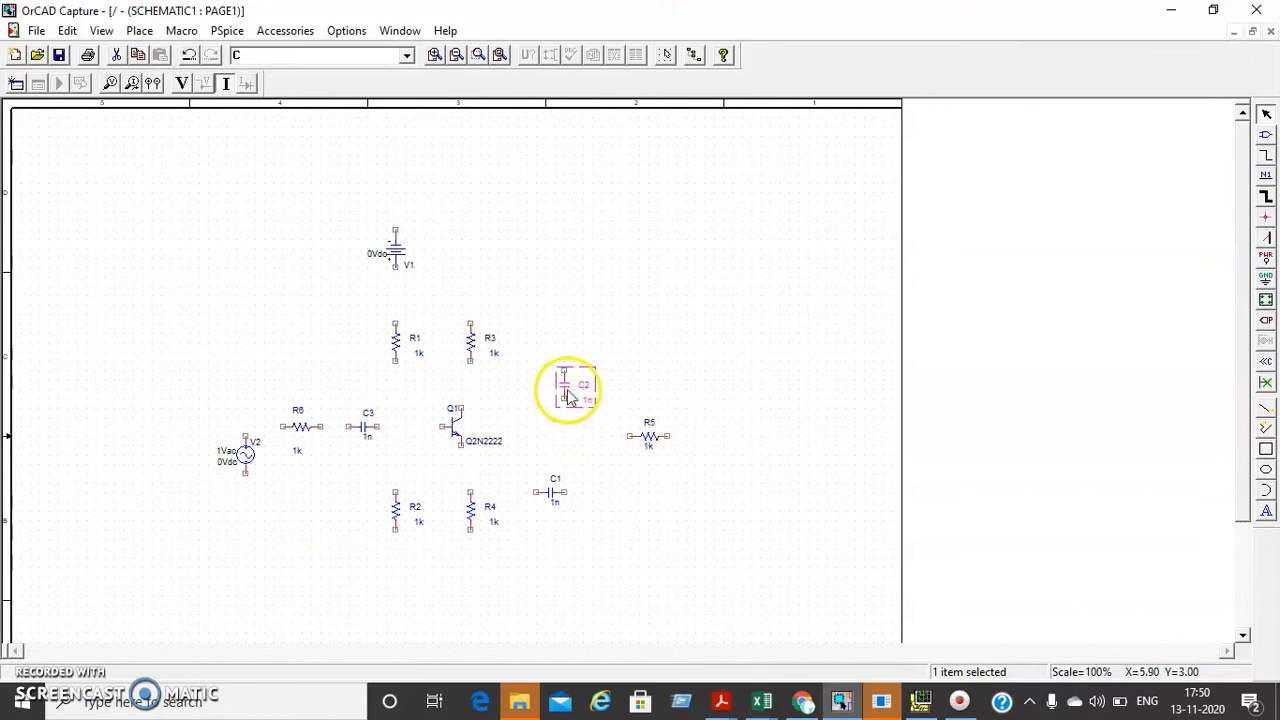
{"action": "left_click_drag", "start_coordinate": [568, 395], "coordinate": [540, 526]}
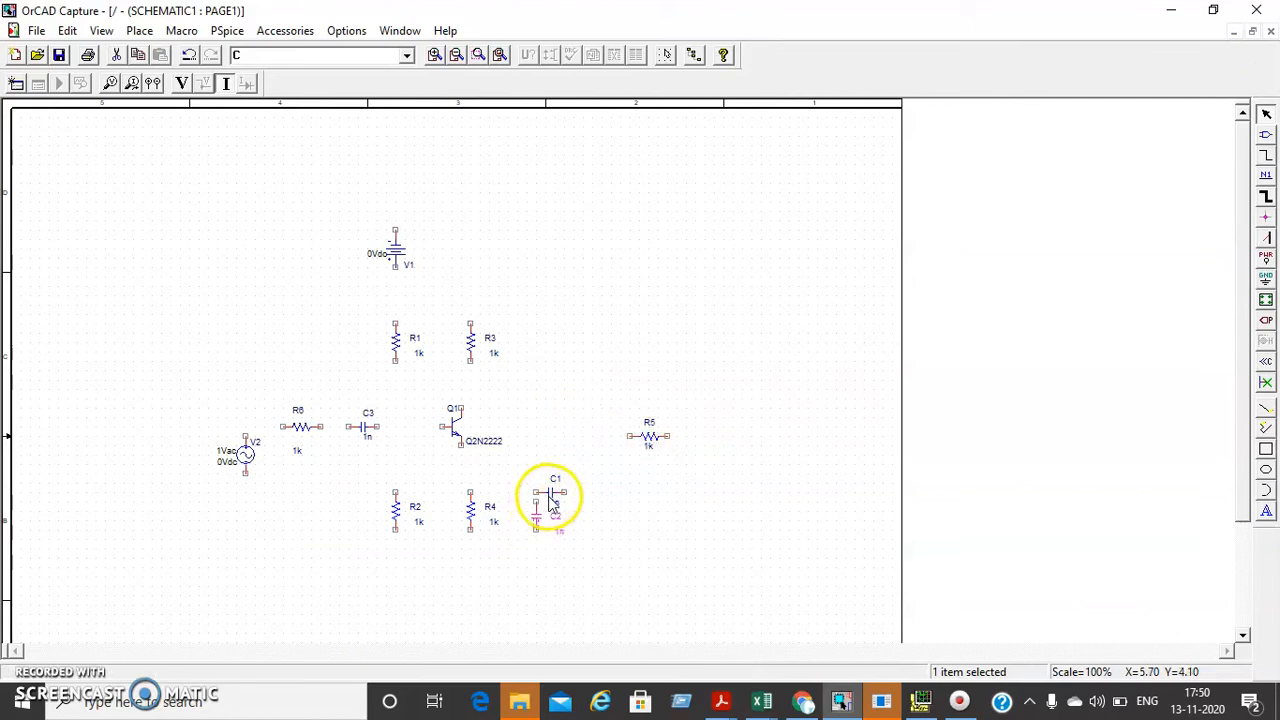
{"action": "left_click_drag", "start_coordinate": [550, 457], "coordinate": [532, 383]}
Rotate resistor R5 to a vertical orientation.
{"action": "left_click", "coordinate": [645, 436]}
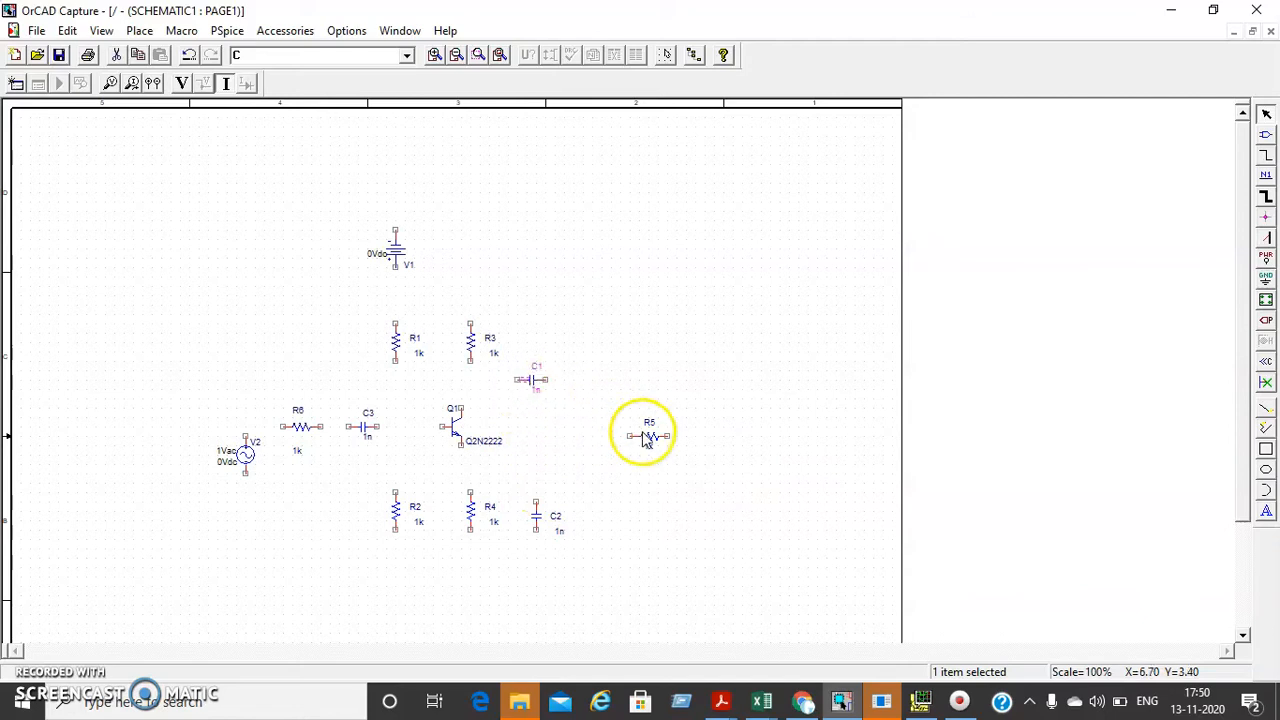
{"action": "left_click_drag", "start_coordinate": [657, 447], "coordinate": [648, 446]}
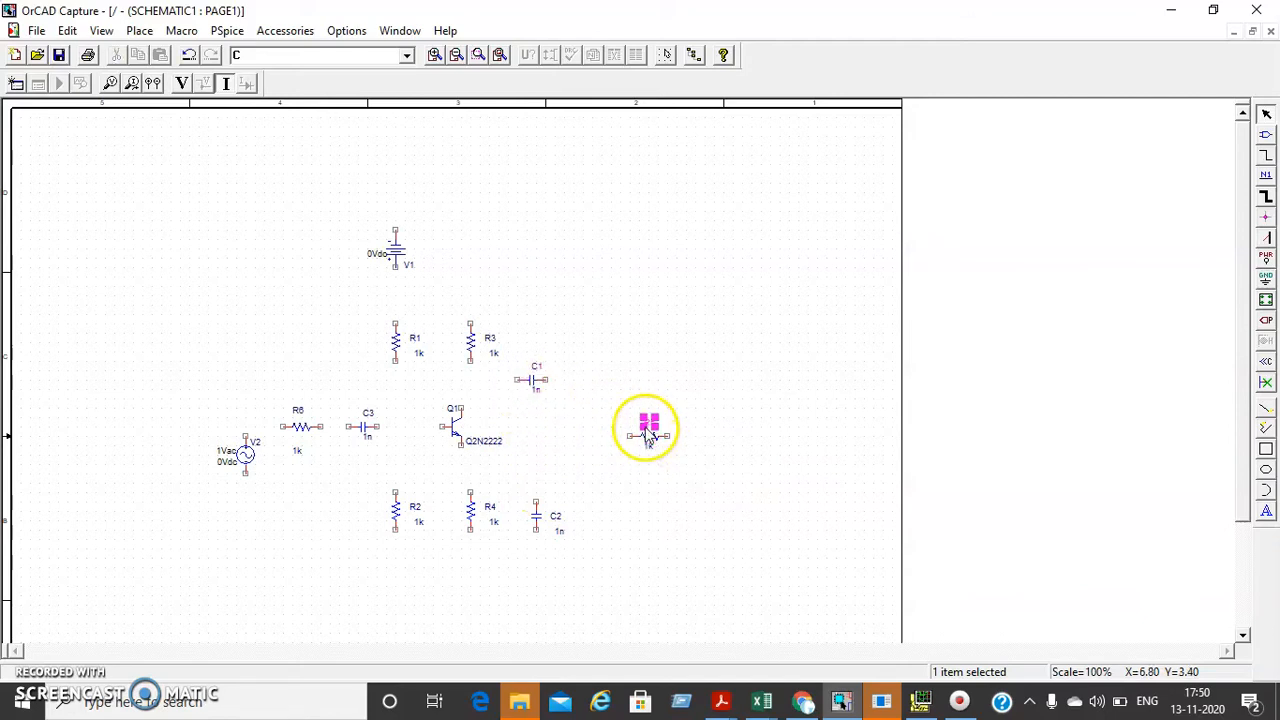
{"action": "right_click", "coordinate": [649, 445]}
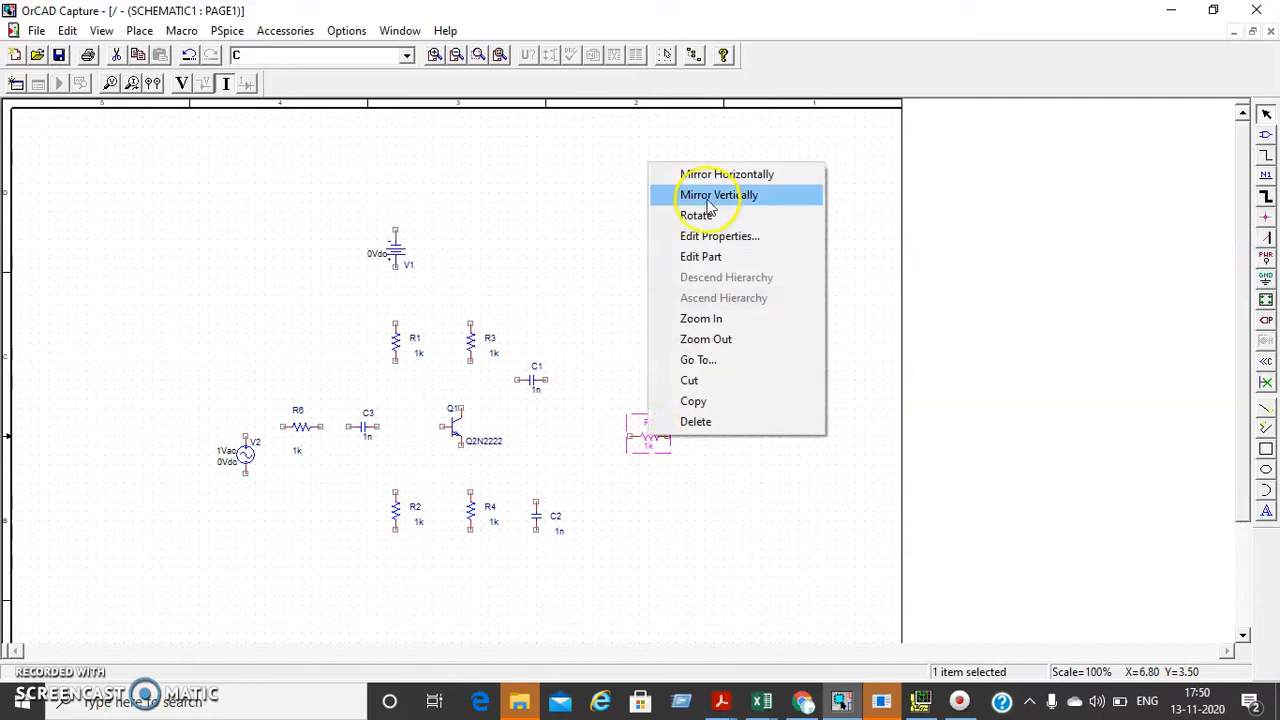
{"action": "left_click", "coordinate": [715, 215]}
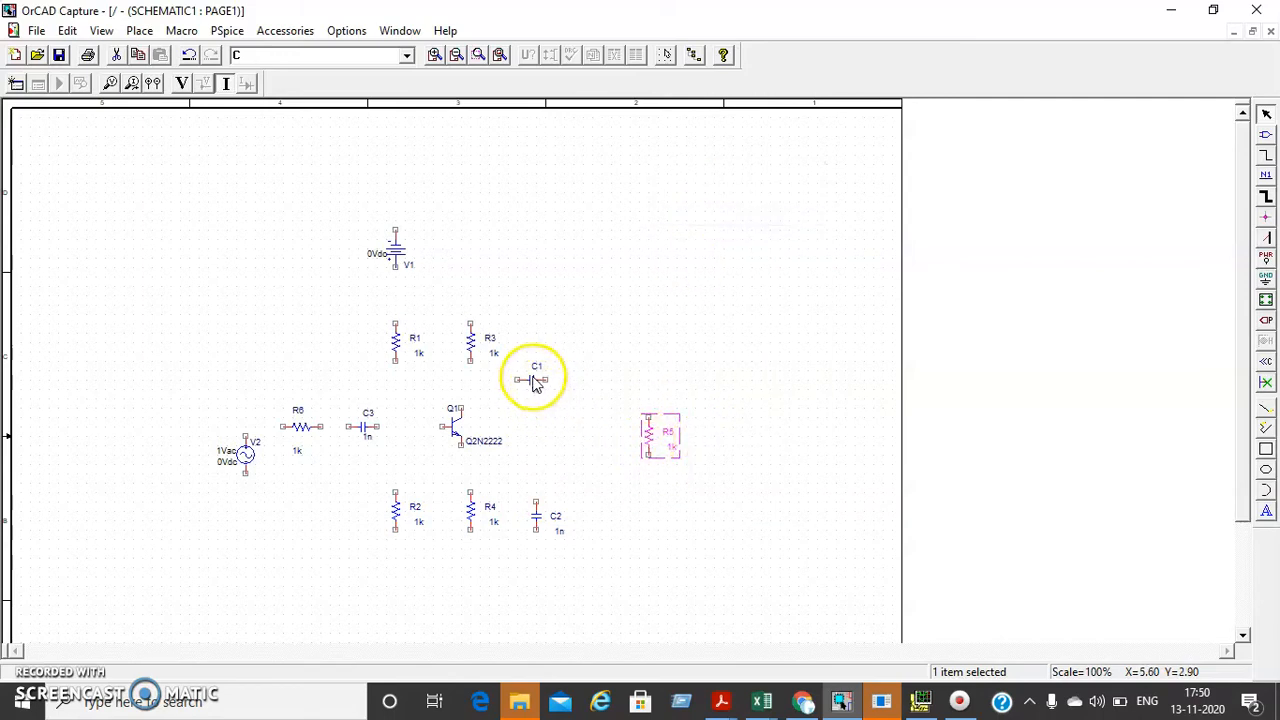
Move C1 and R5 next to each other right of the transistor, and line up R4, C2 and R2 in a row below it.
{"action": "left_click_drag", "start_coordinate": [535, 385], "coordinate": [564, 394]}
{"action": "left_click_drag", "start_coordinate": [647, 440], "coordinate": [596, 424]}
{"action": "left_click_drag", "start_coordinate": [468, 512], "coordinate": [462, 500]}
{"action": "left_click_drag", "start_coordinate": [537, 518], "coordinate": [509, 499]}
{"action": "left_click_drag", "start_coordinate": [410, 527], "coordinate": [410, 517]}
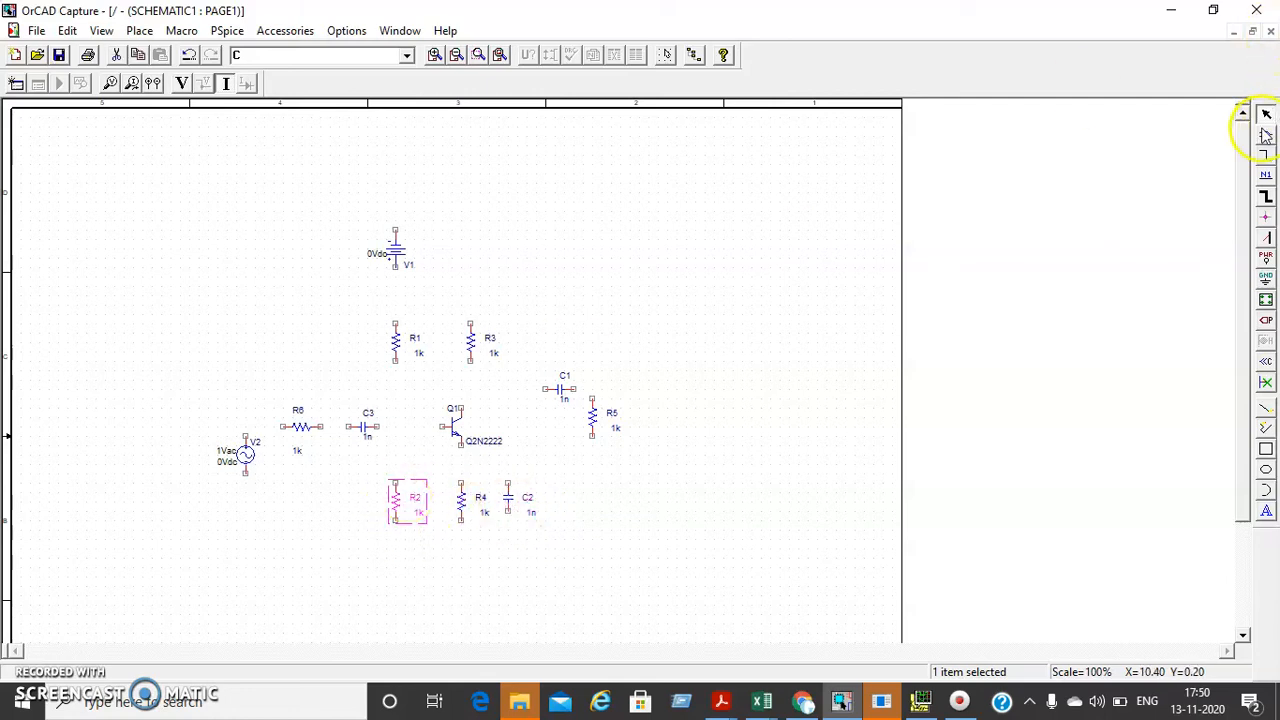
Wire the lower end of R1 to the base of Q1 and connect C3 to that node.
{"action": "left_click", "coordinate": [1266, 156]}
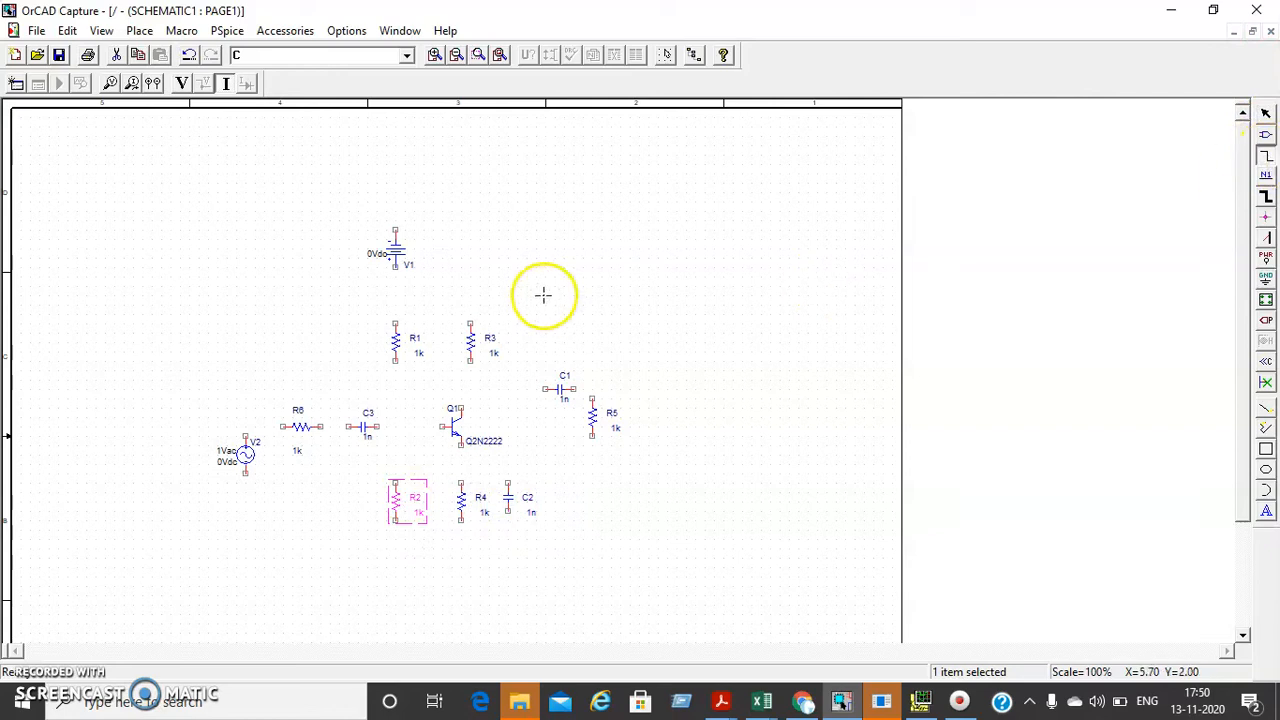
{"action": "left_click", "coordinate": [395, 362]}
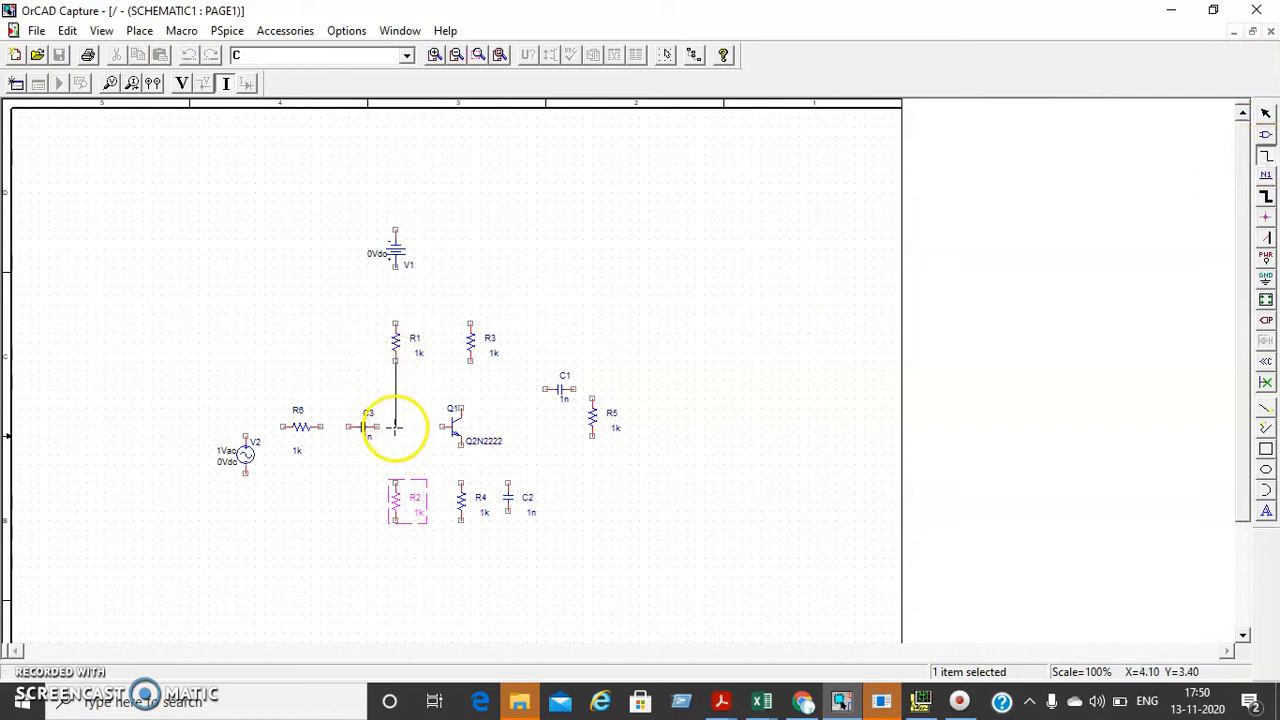
{"action": "left_click", "coordinate": [442, 427]}
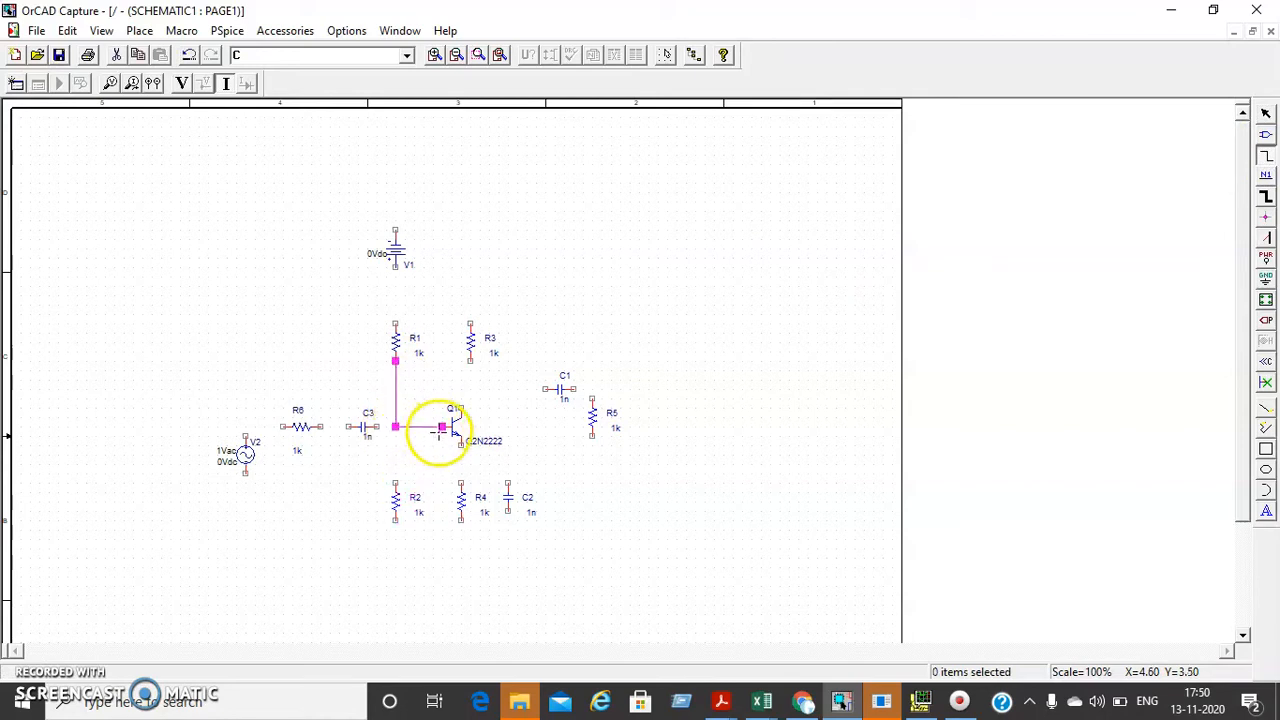
{"action": "left_click", "coordinate": [395, 427]}
{"action": "left_click", "coordinate": [377, 427]}
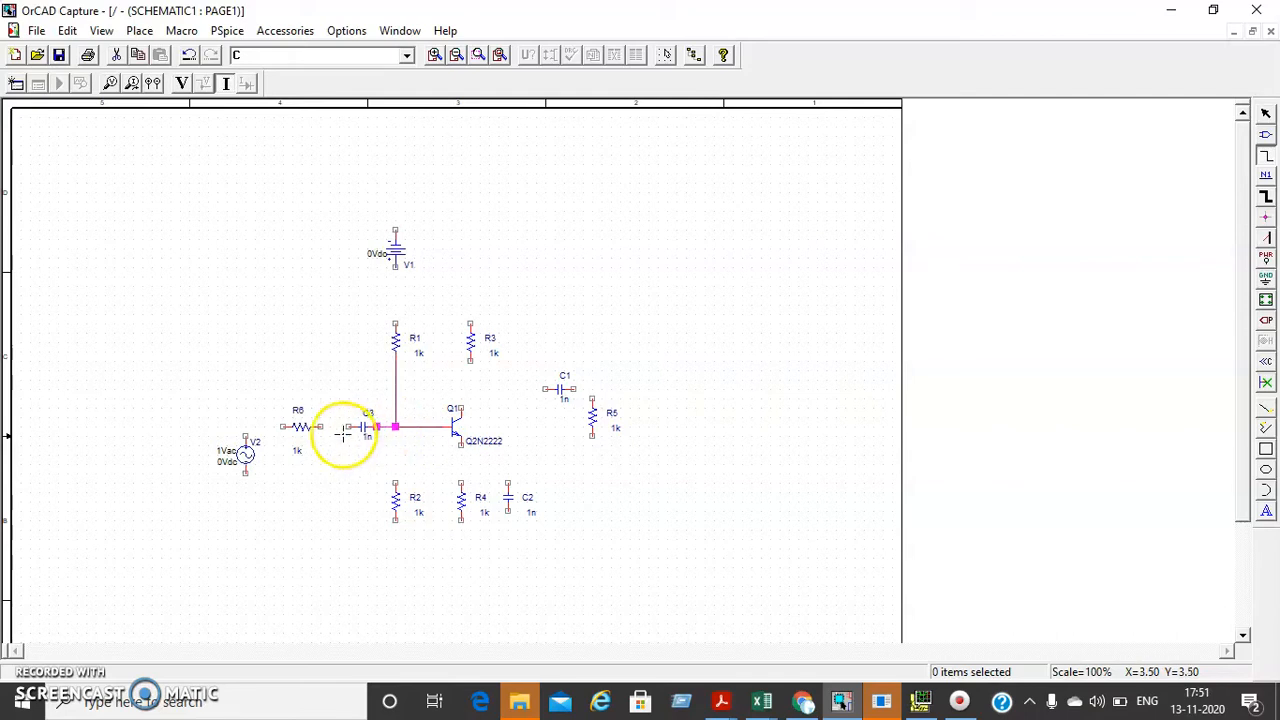
Wire C3 through R6 to the top of source V2, and connect the upper end of R2 to the base node.
{"action": "left_click", "coordinate": [347, 427]}
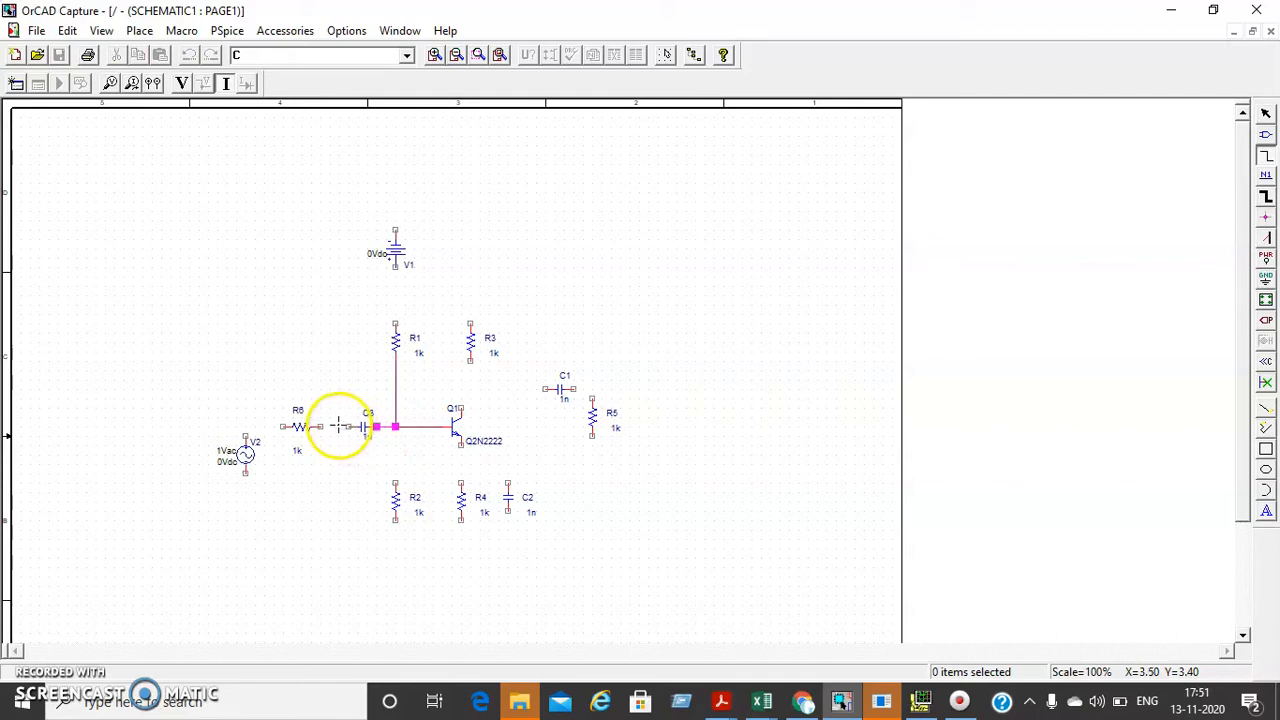
{"action": "left_click", "coordinate": [320, 427]}
{"action": "left_click", "coordinate": [282, 427]}
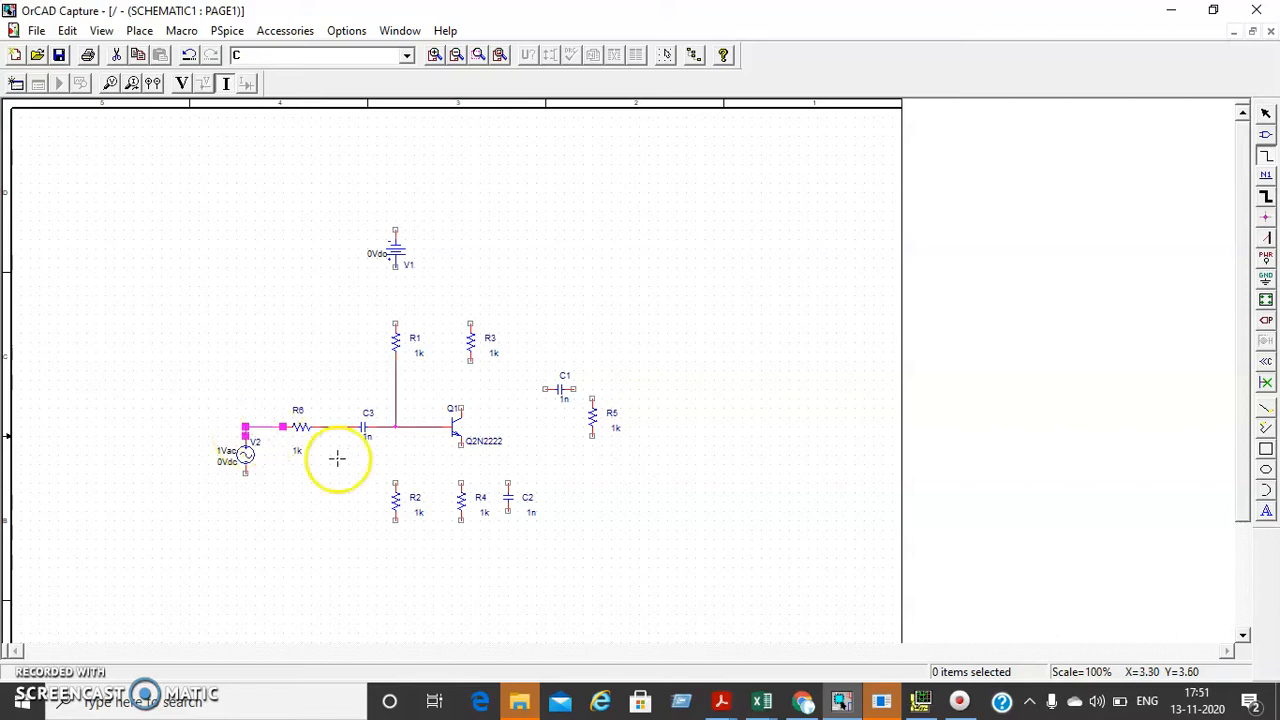
{"action": "left_click", "coordinate": [396, 482]}
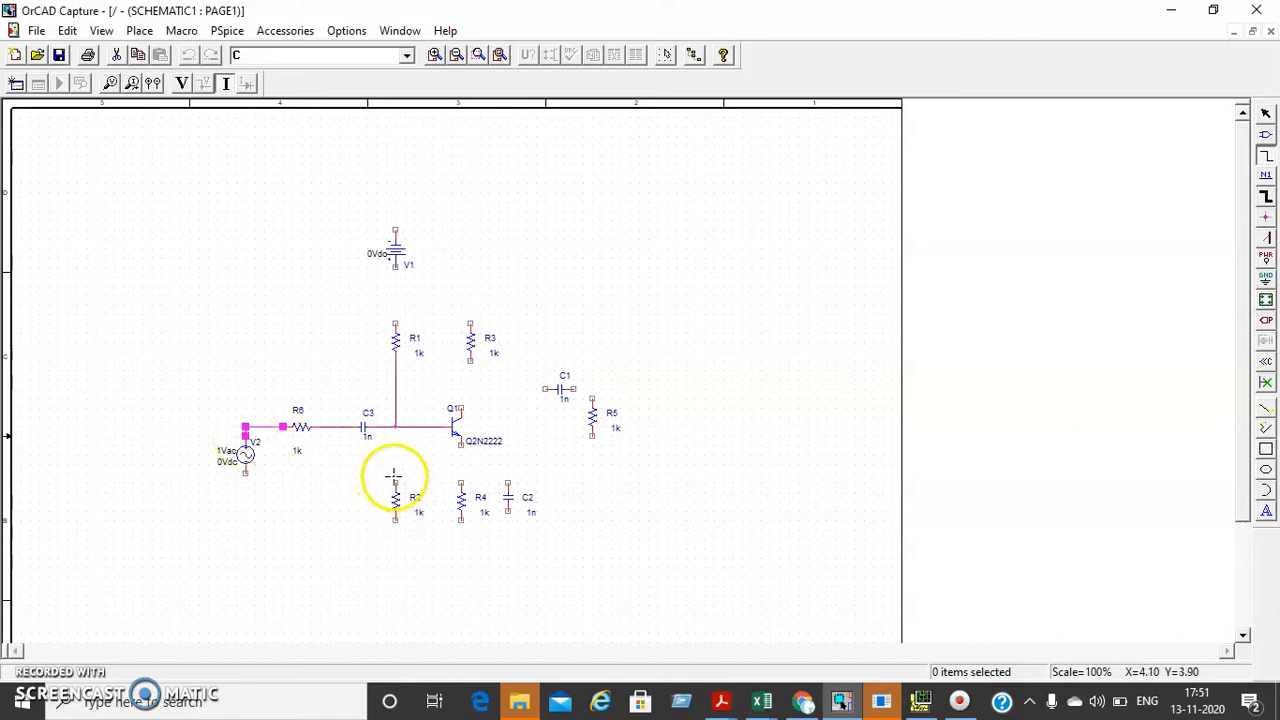
{"action": "left_click", "coordinate": [395, 428]}
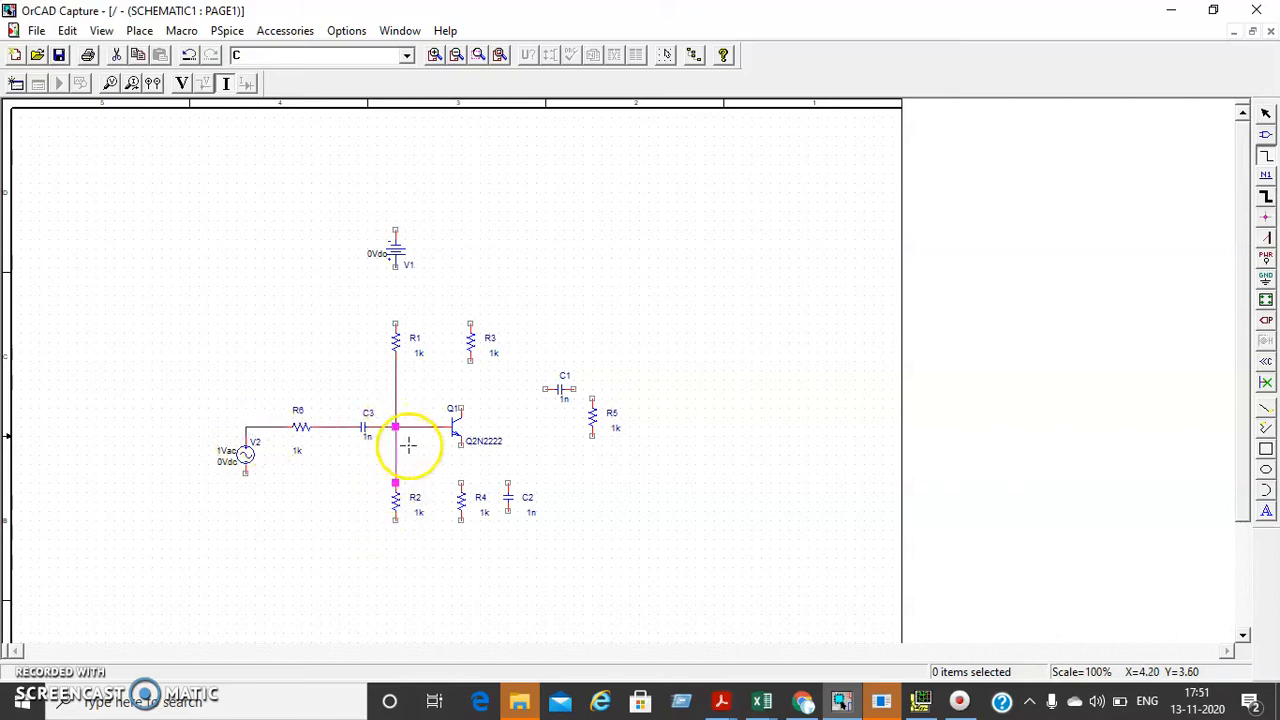
Wire the emitter of Q1 to the upper end of R4 and connect the top of C2 to the same node.
{"action": "left_click", "coordinate": [461, 447]}
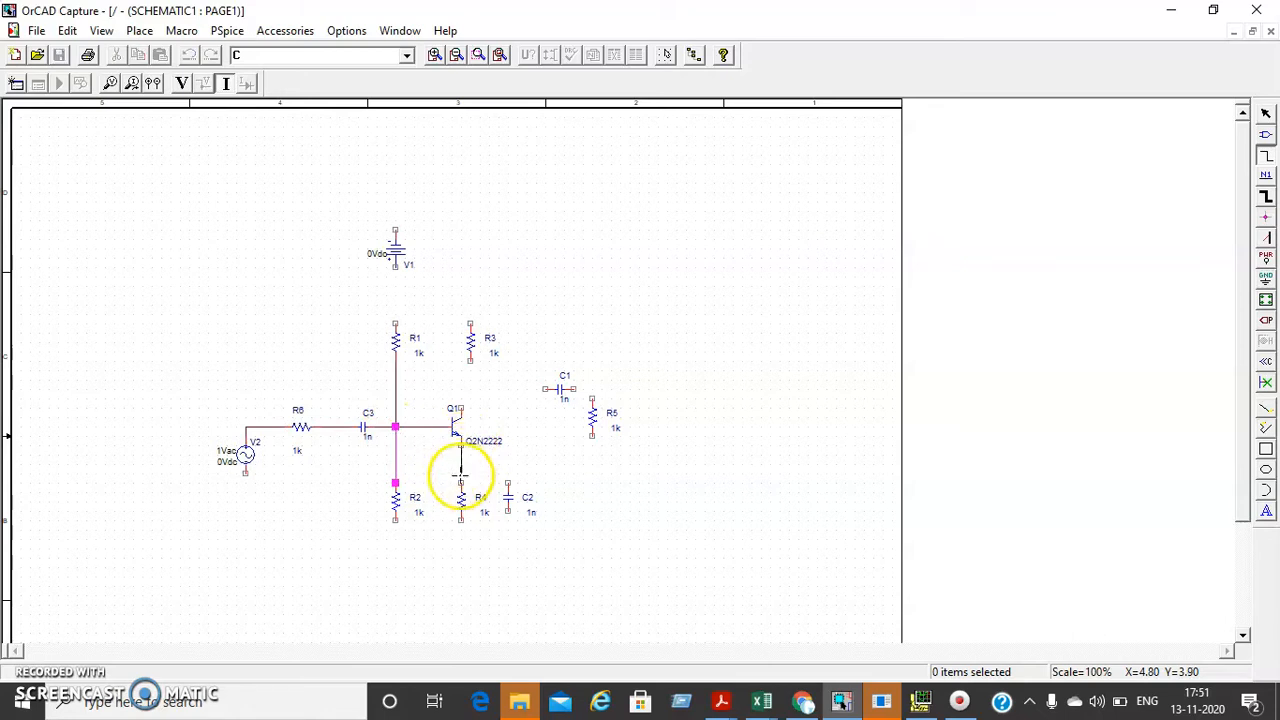
{"action": "left_click", "coordinate": [461, 485]}
{"action": "left_click", "coordinate": [461, 474]}
{"action": "left_click", "coordinate": [508, 483]}
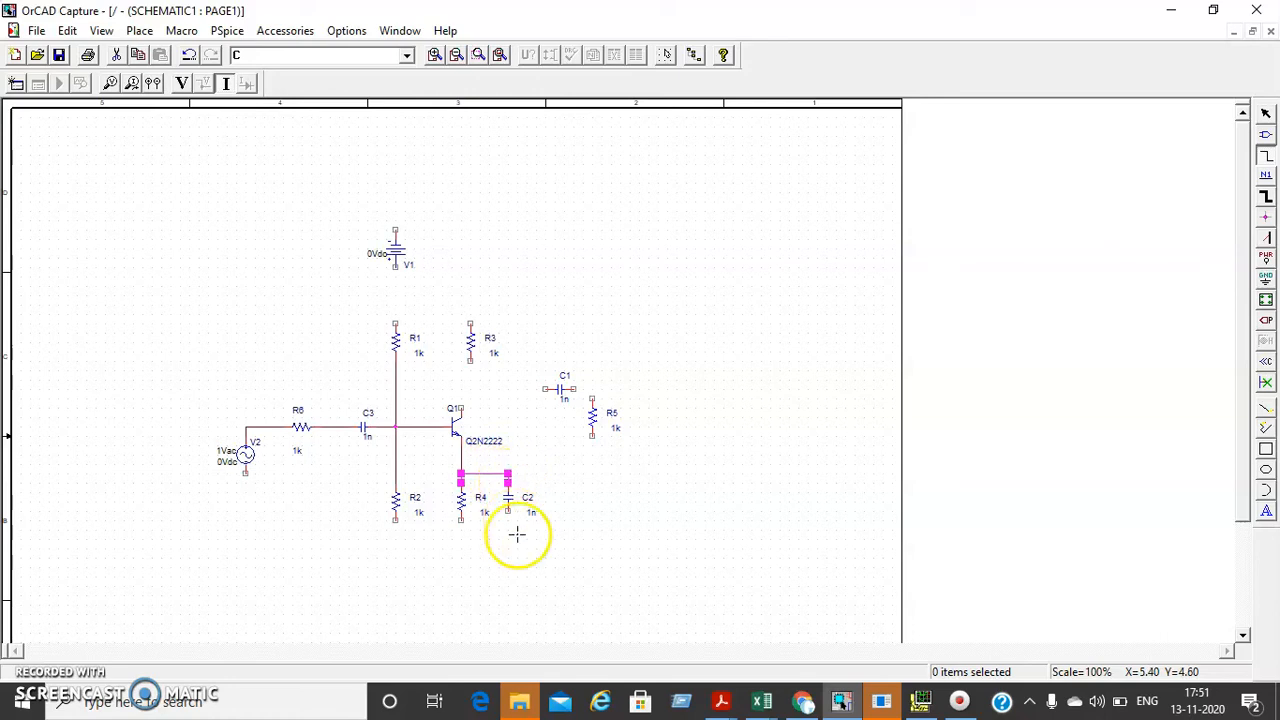
Join the lower ends of C2, R2 and R4 with a common wire below them.
{"action": "left_click", "coordinate": [508, 512]}
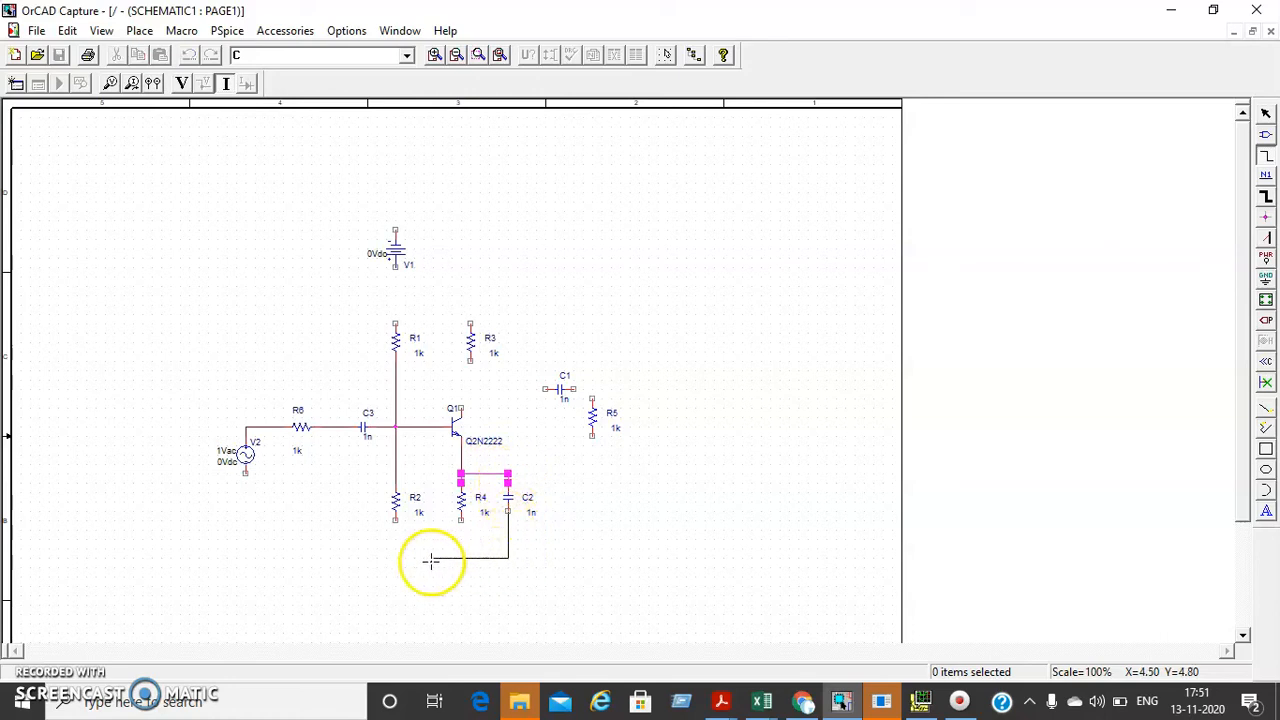
{"action": "left_click", "coordinate": [392, 520]}
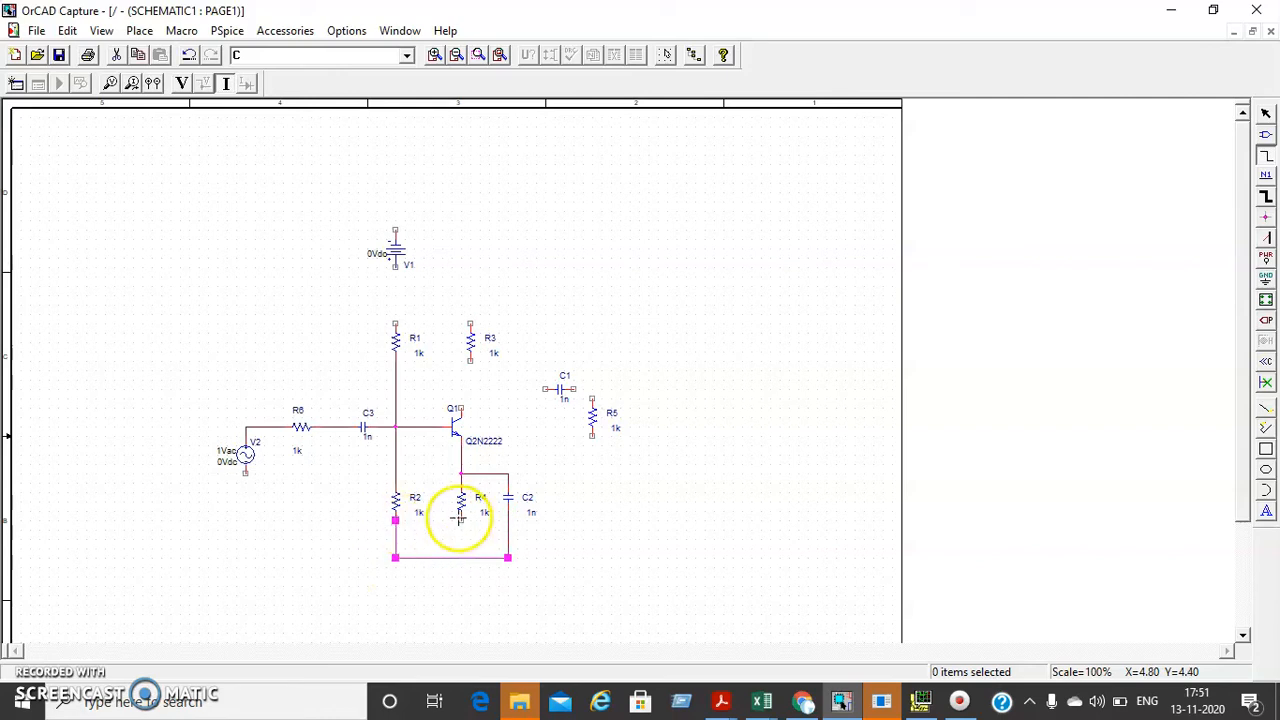
{"action": "left_click", "coordinate": [461, 519]}
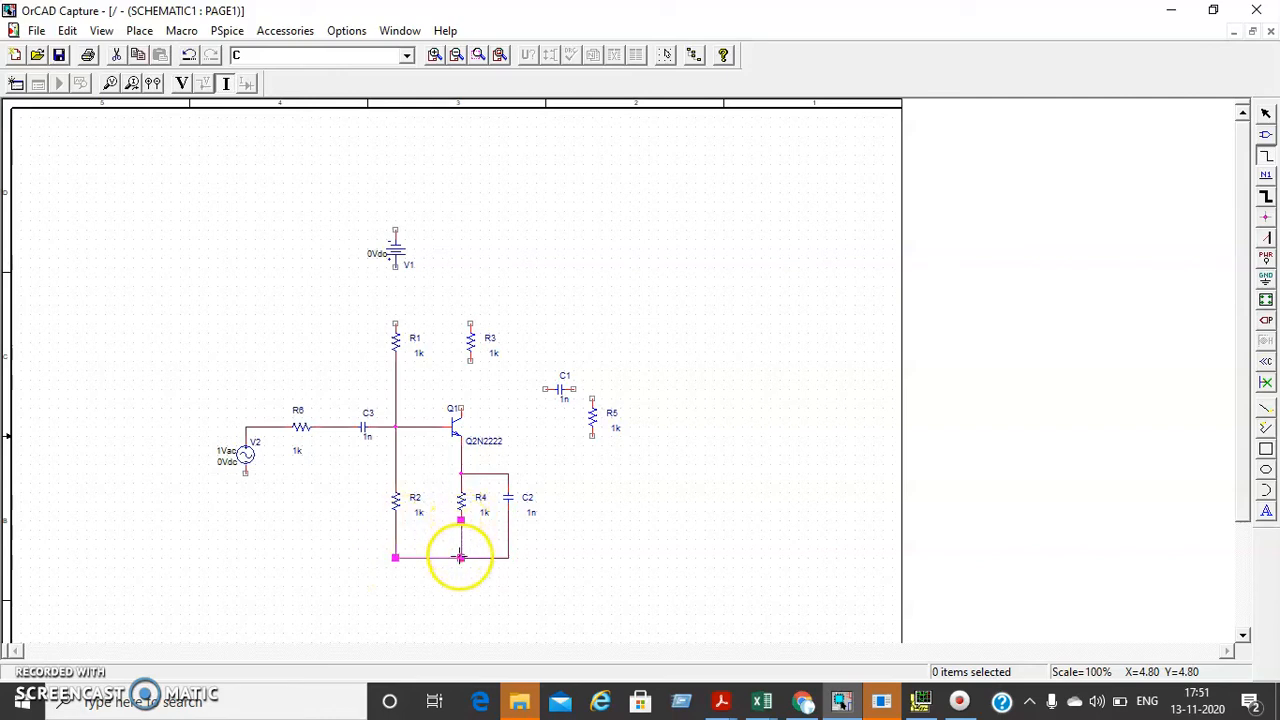
Wire the bottom of V2 to the common line at R2, and extend a short open-ended wire downward from that junction.
{"action": "left_click", "coordinate": [245, 473]}
{"action": "double_click", "coordinate": [244, 557]}
{"action": "left_click", "coordinate": [244, 557]}
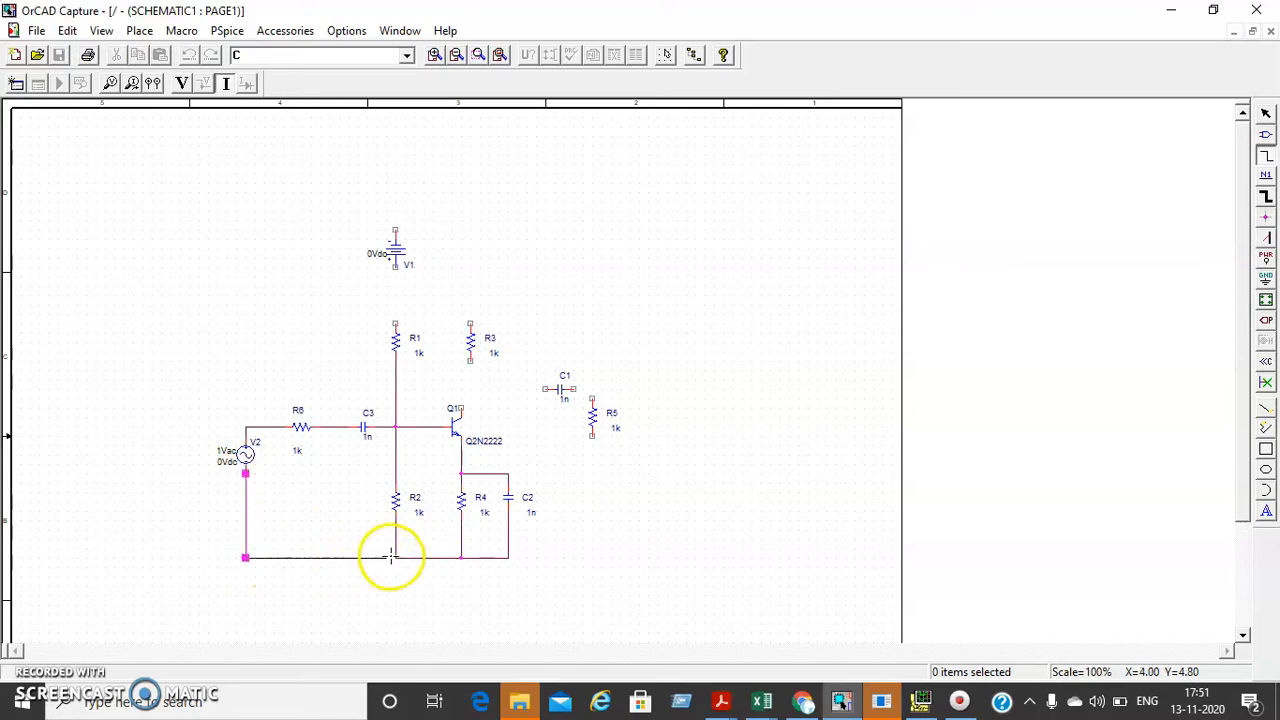
{"action": "double_click", "coordinate": [395, 557]}
{"action": "left_click", "coordinate": [395, 557]}
{"action": "right_click", "coordinate": [396, 596]}
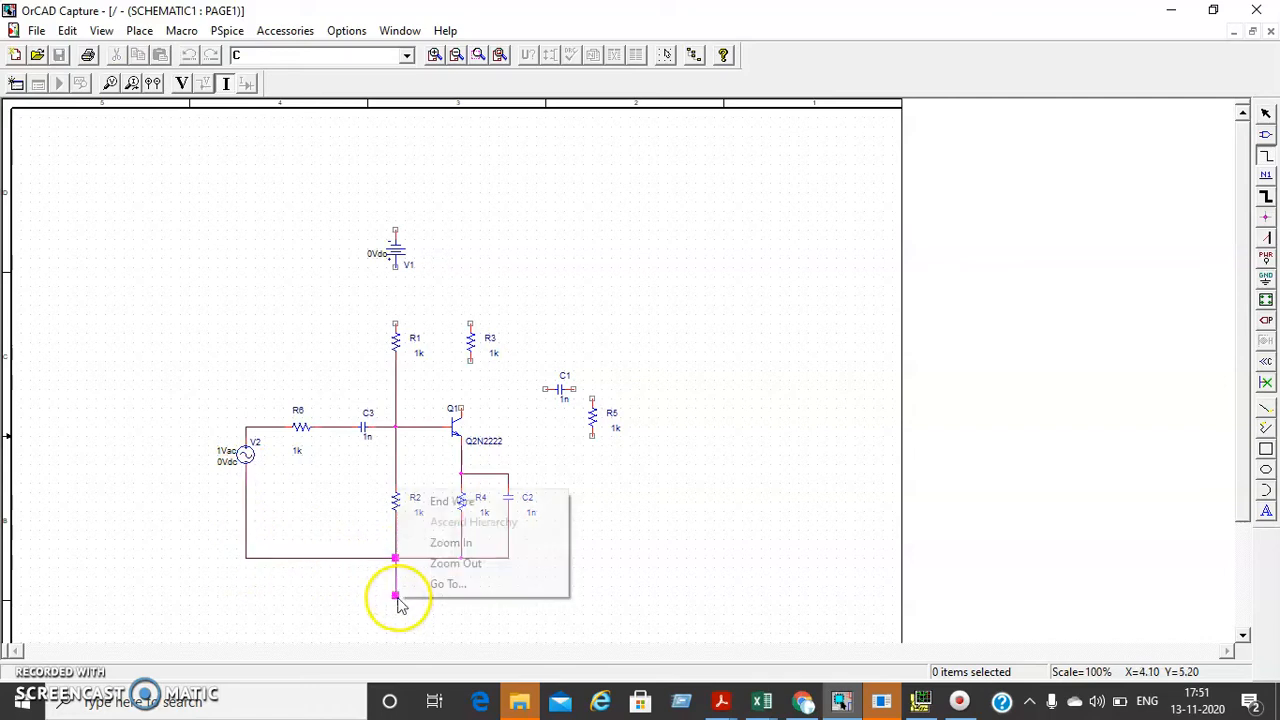
{"action": "left_click", "coordinate": [471, 502]}
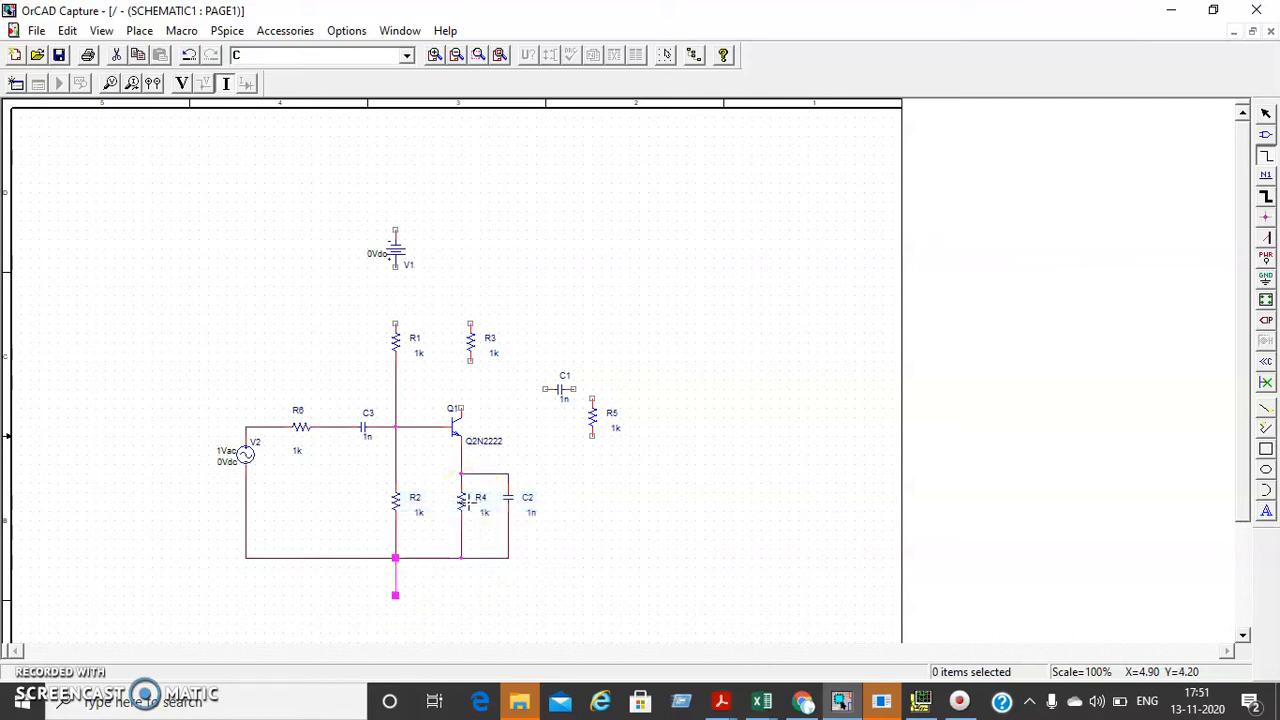
{"action": "right_click", "coordinate": [649, 262]}
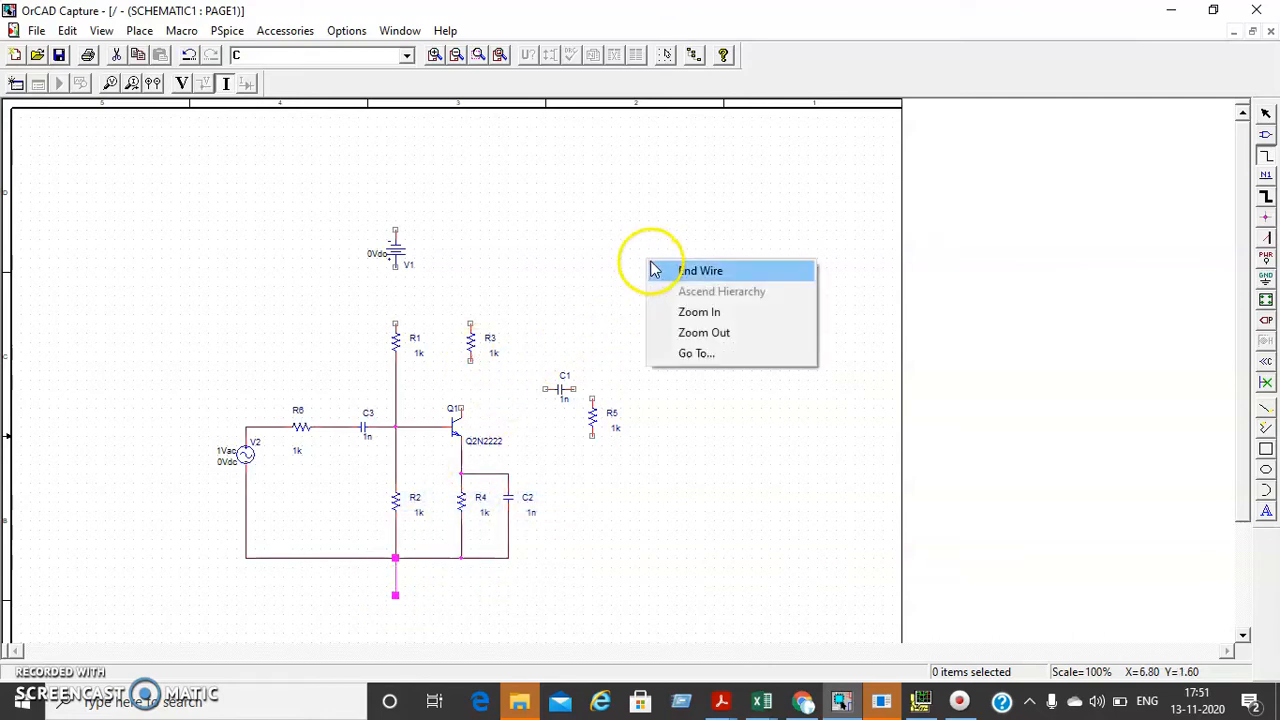
{"action": "left_click", "coordinate": [660, 268]}
Align R3 directly above the collector of Q1 and wire it between the collector and the upper end of R1.
{"action": "left_click_drag", "start_coordinate": [471, 349], "coordinate": [459, 349]}
{"action": "left_click", "coordinate": [1266, 157]}
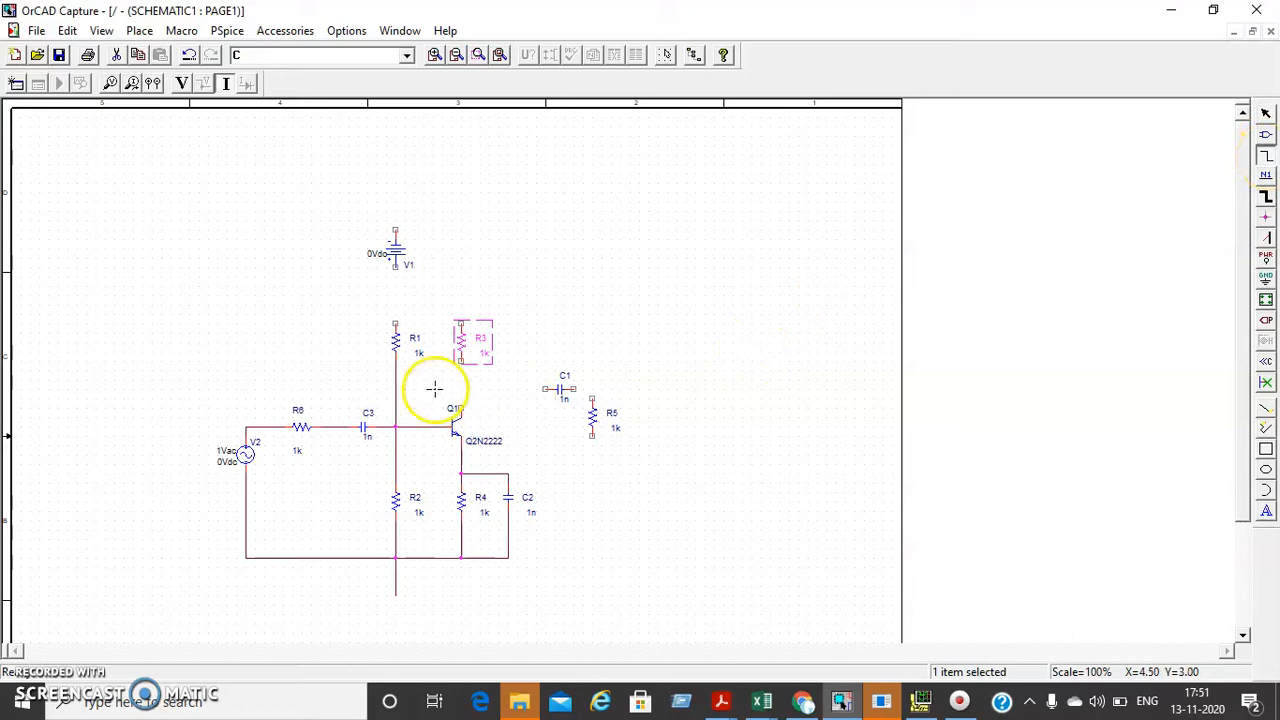
{"action": "left_click", "coordinate": [460, 360]}
{"action": "left_click", "coordinate": [460, 408]}
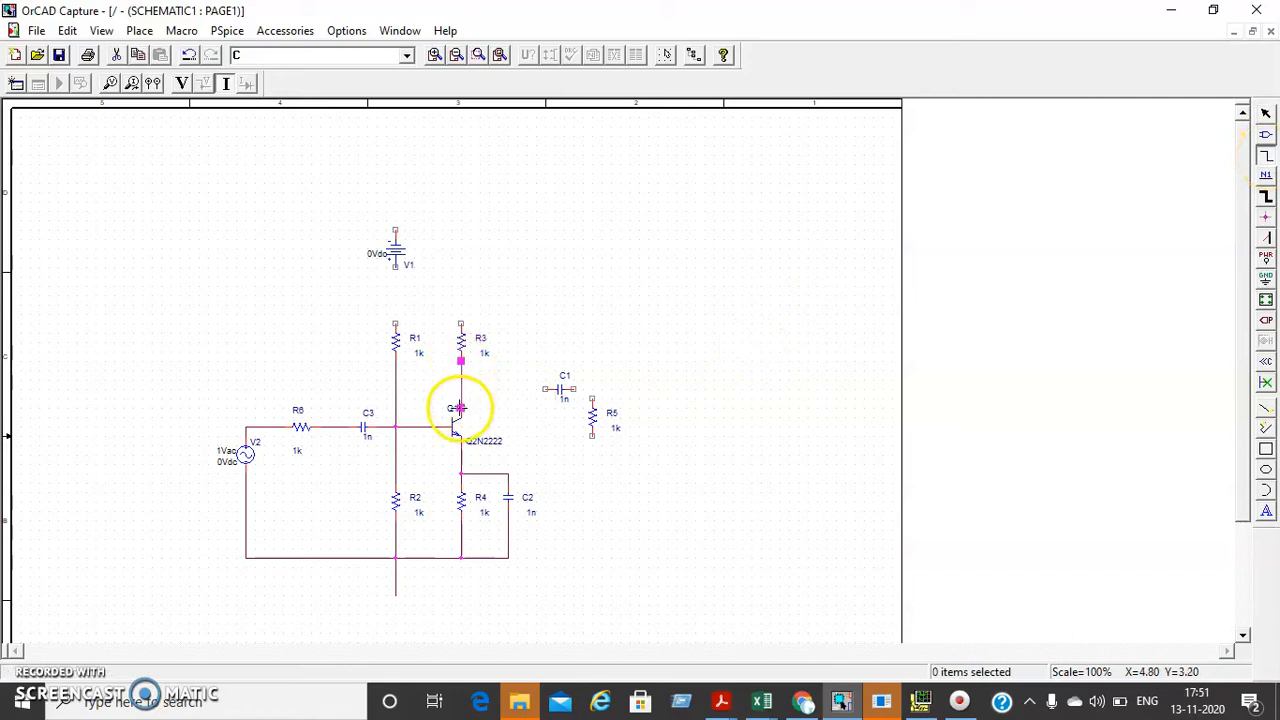
{"action": "left_click", "coordinate": [394, 322]}
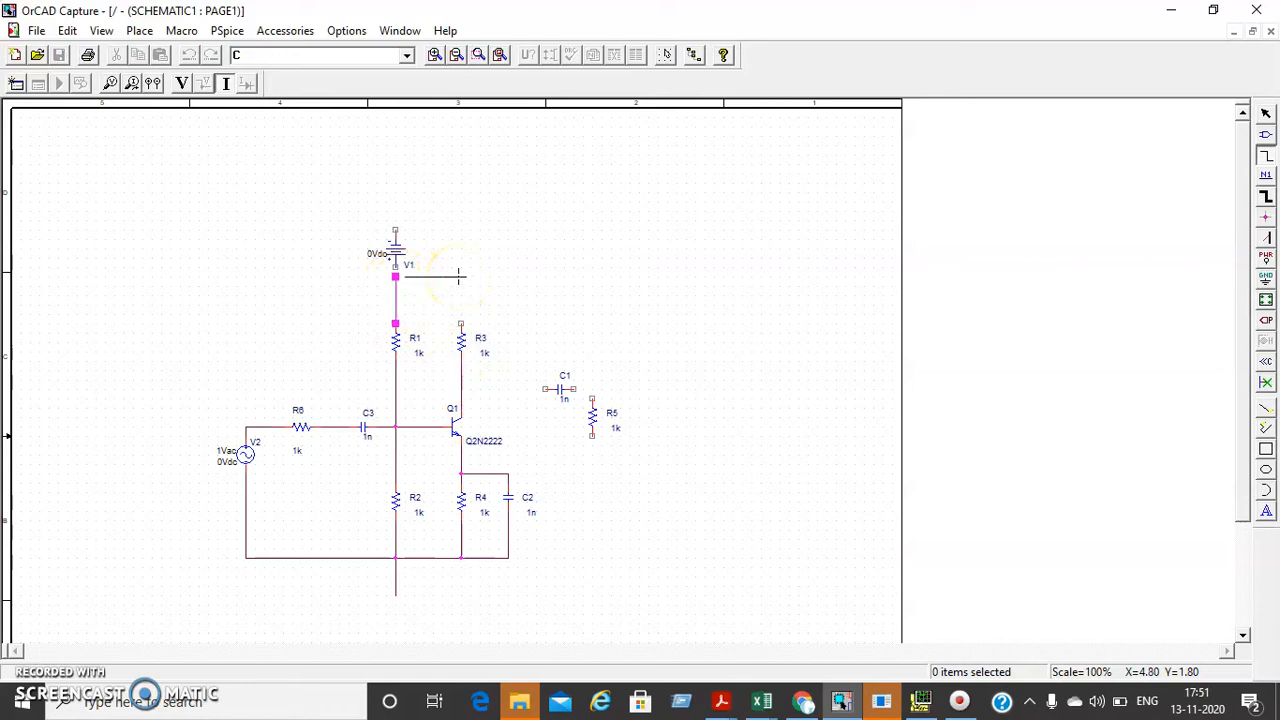
{"action": "left_click", "coordinate": [460, 322]}
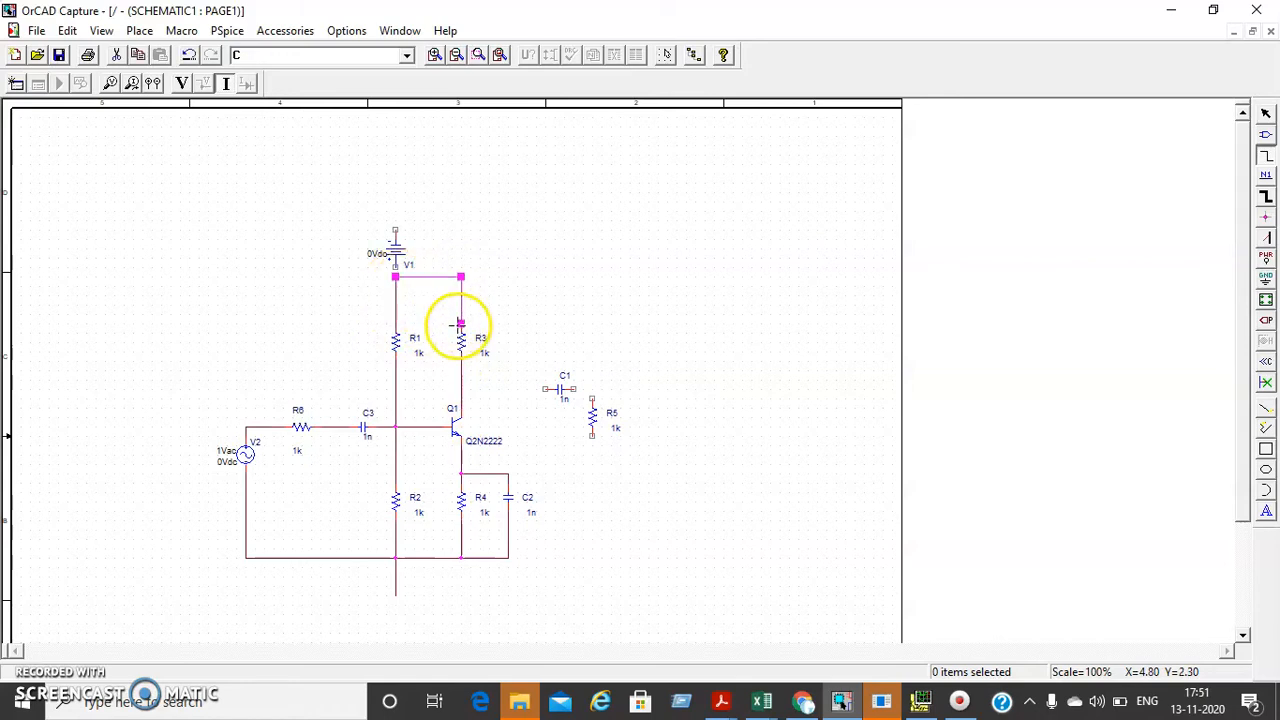
Wire the collector node through C1 to the upper end of R5, and add a short open-ended wire below R5.
{"action": "left_click", "coordinate": [461, 388]}
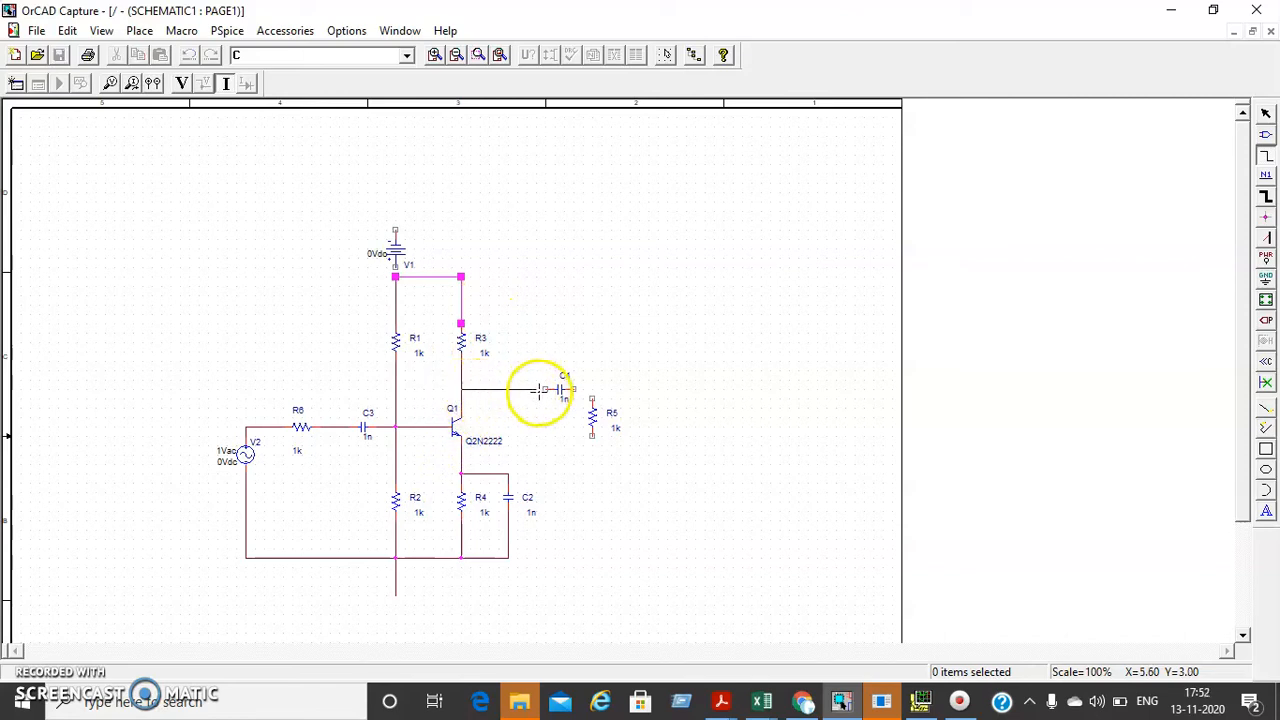
{"action": "left_click", "coordinate": [545, 388]}
{"action": "left_click", "coordinate": [574, 389]}
{"action": "left_click", "coordinate": [592, 398]}
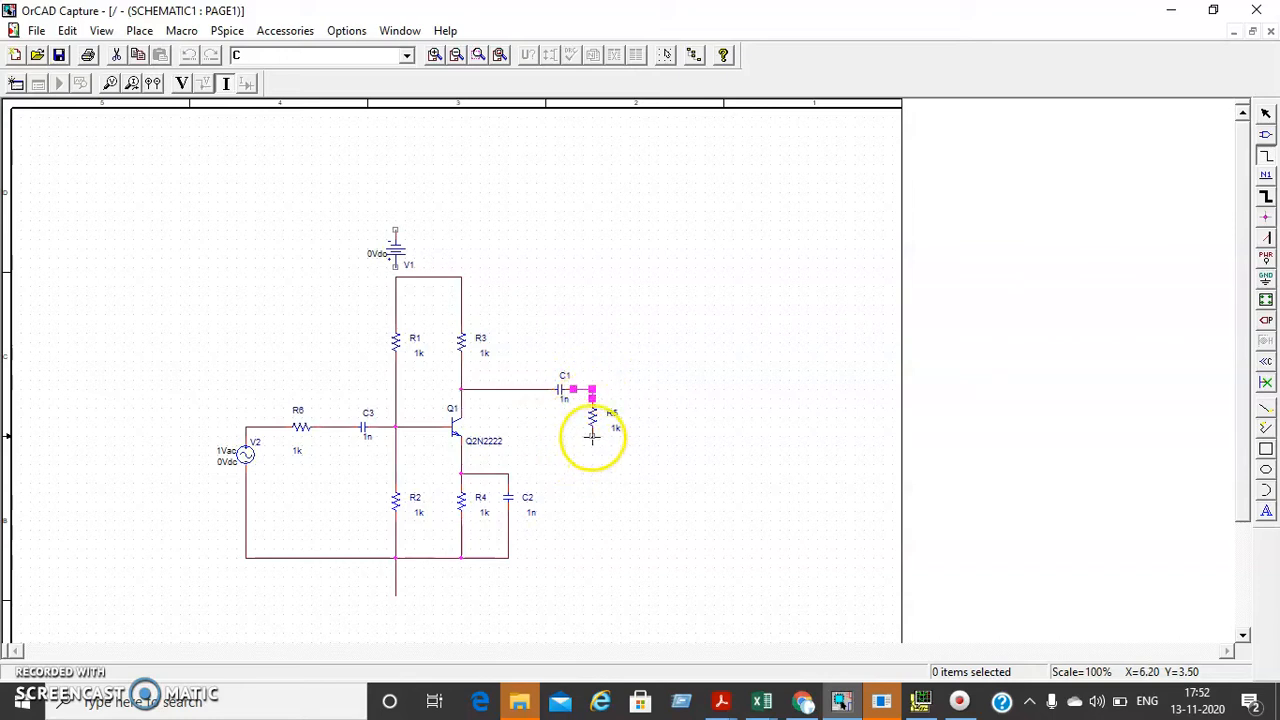
{"action": "left_click", "coordinate": [592, 436]}
{"action": "right_click", "coordinate": [592, 472]}
{"action": "left_click", "coordinate": [617, 487]}
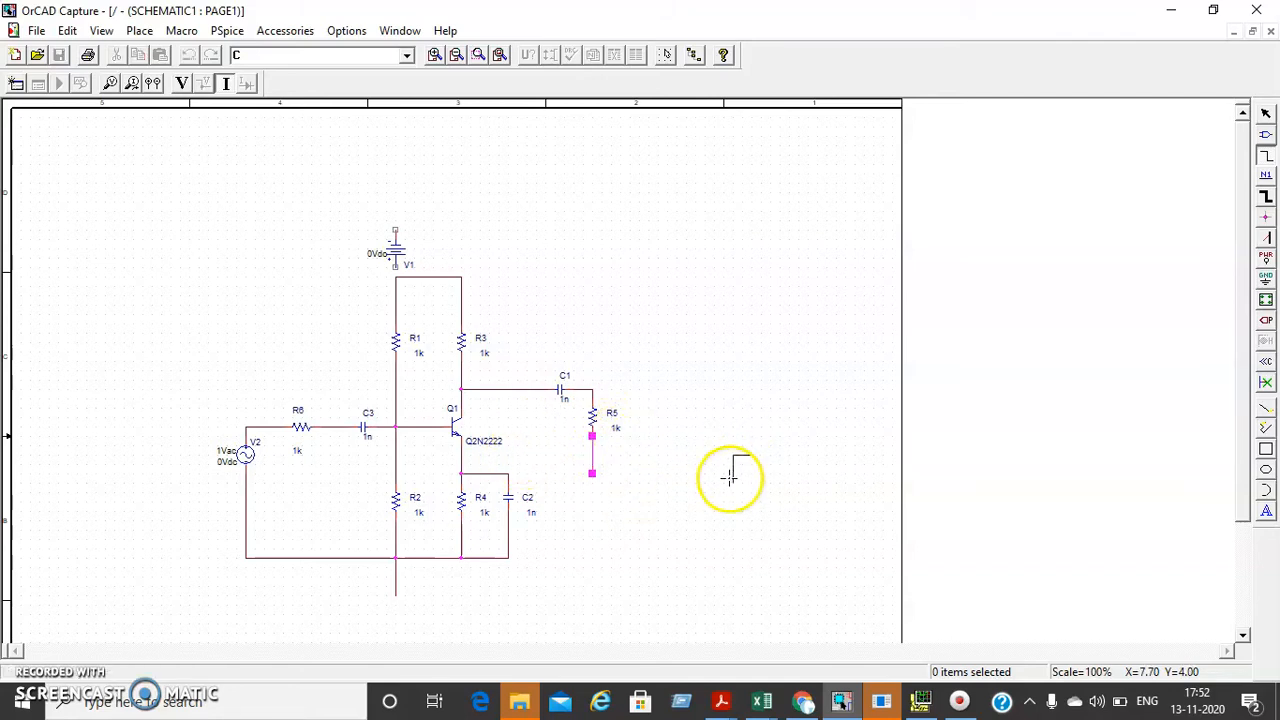
{"action": "right_click", "coordinate": [810, 484]}
{"action": "left_click", "coordinate": [855, 492]}
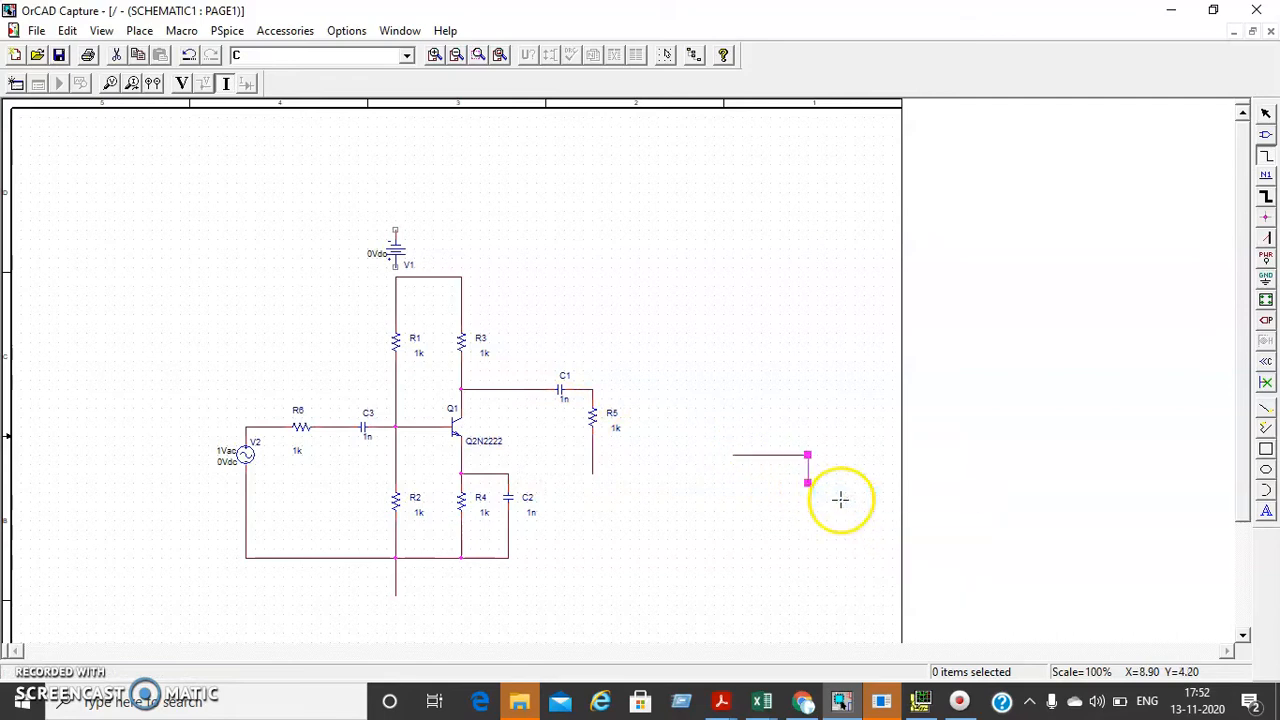
{"action": "right_click", "coordinate": [841, 499]}
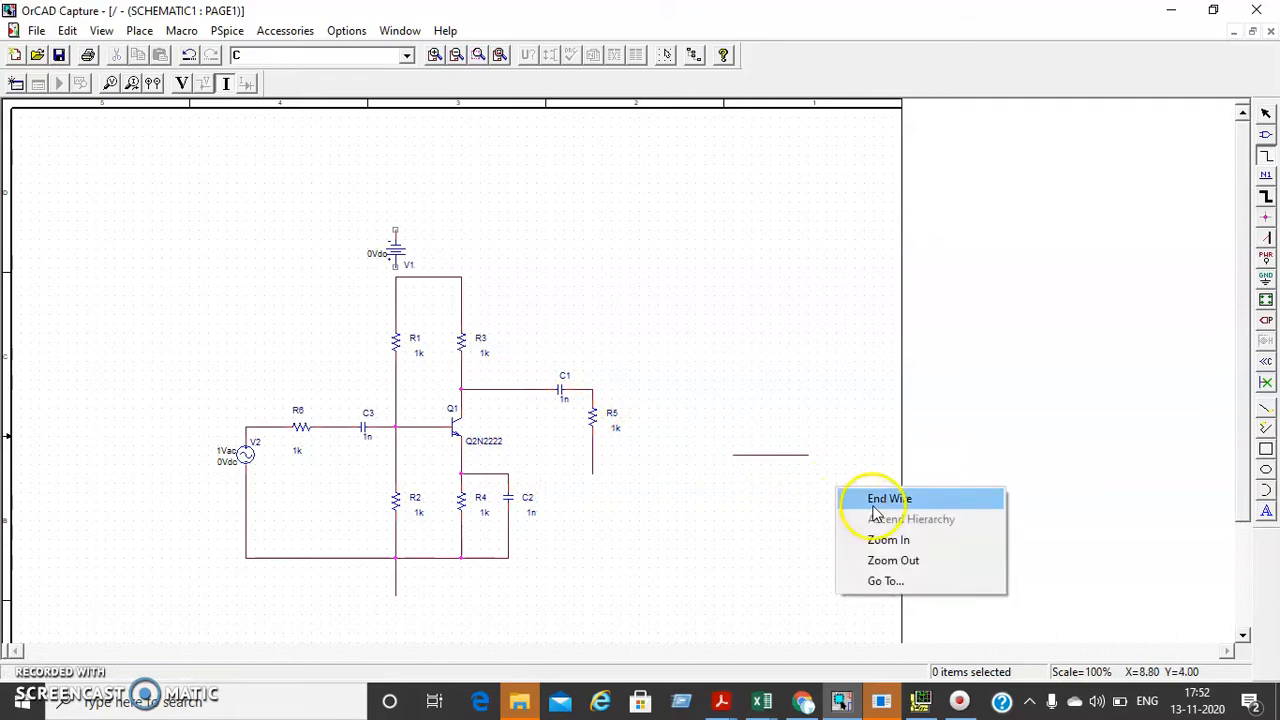
{"action": "left_click", "coordinate": [865, 494]}
{"action": "left_click", "coordinate": [771, 458]}
{"action": "key", "text": "Delete"}
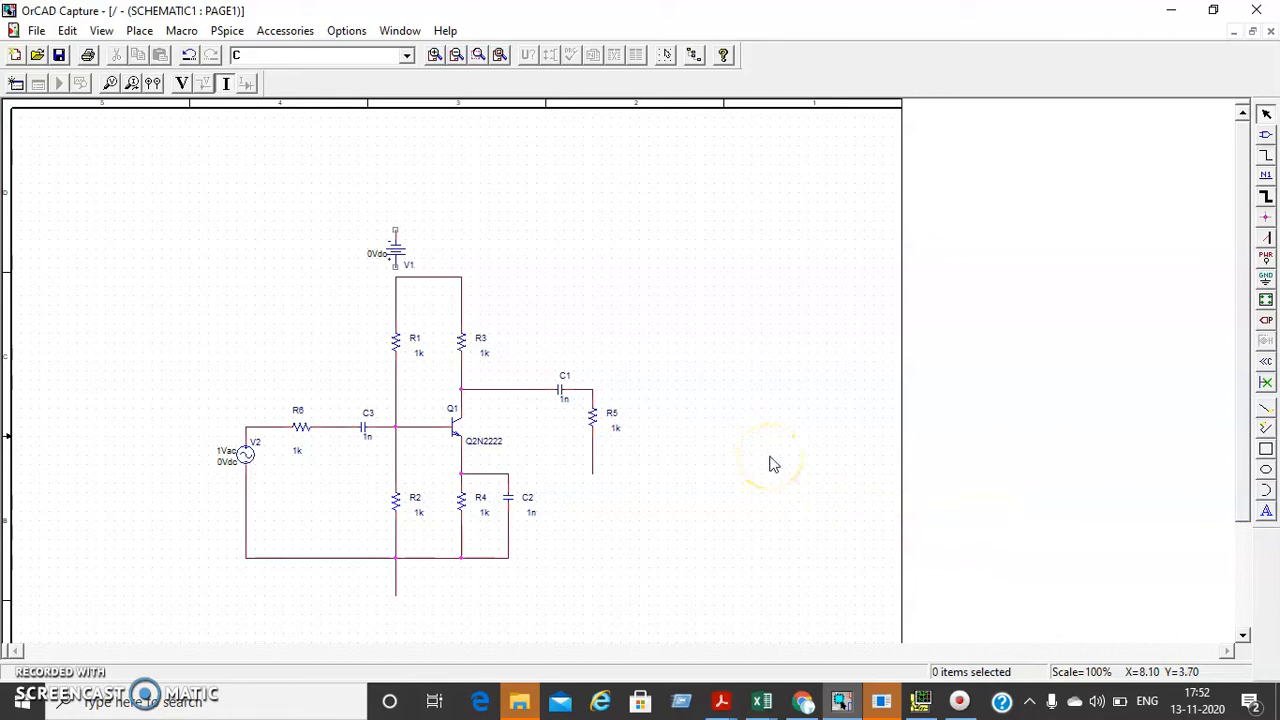
Move C1 nearer to R3, R5 lower and V1 midway above R1 and R3, and raise the wire joining the tops of R4 and C2.
{"action": "left_click_drag", "start_coordinate": [562, 398], "coordinate": [536, 394]}
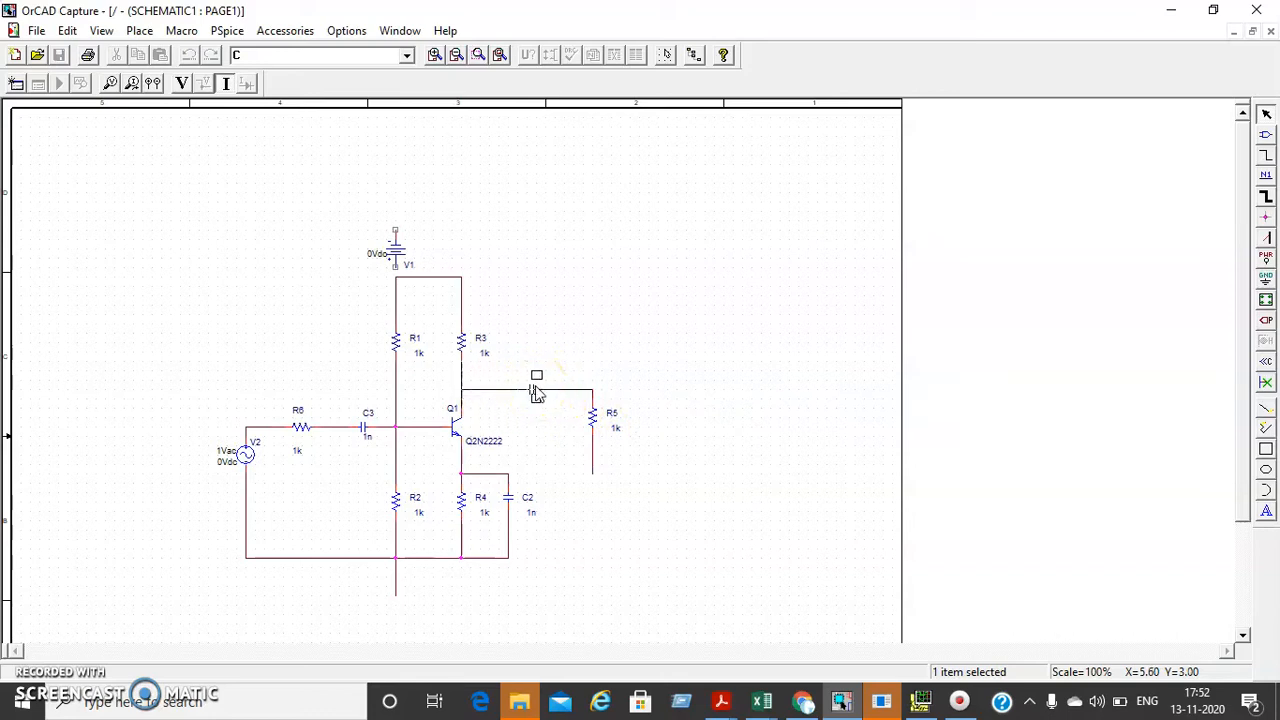
{"action": "left_click_drag", "start_coordinate": [535, 390], "coordinate": [593, 447]}
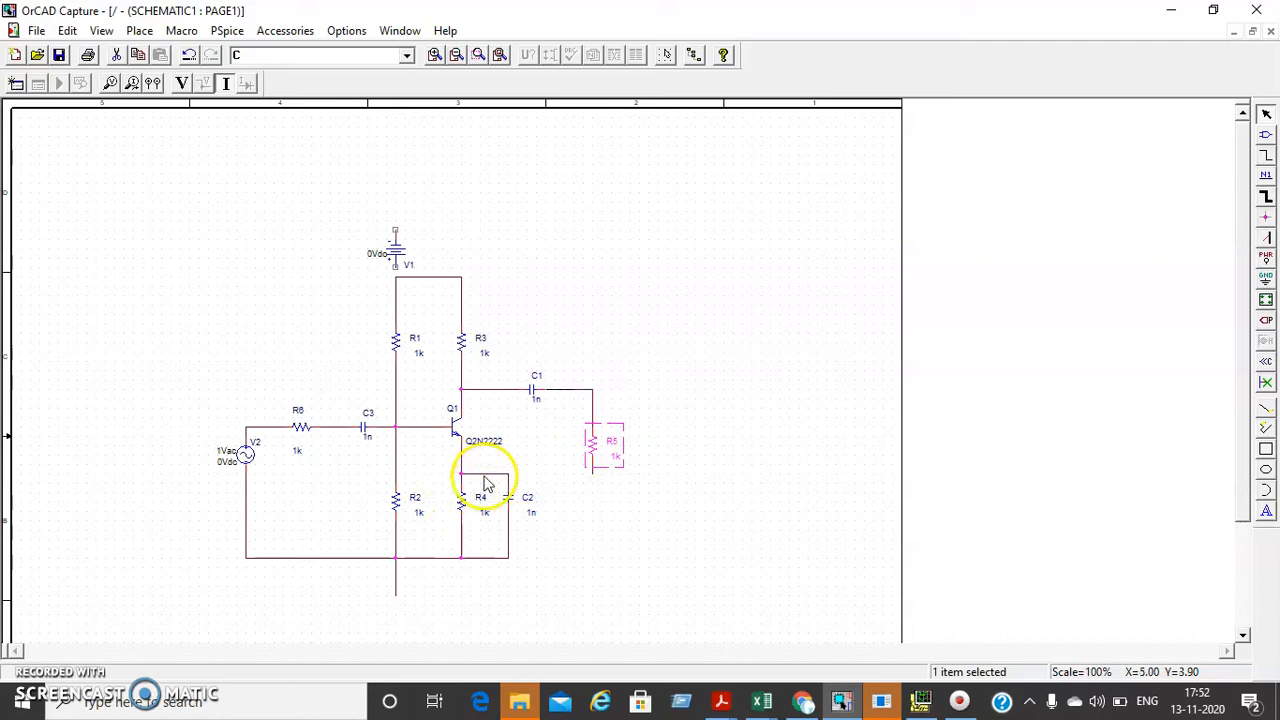
{"action": "left_click_drag", "start_coordinate": [487, 484], "coordinate": [484, 474]}
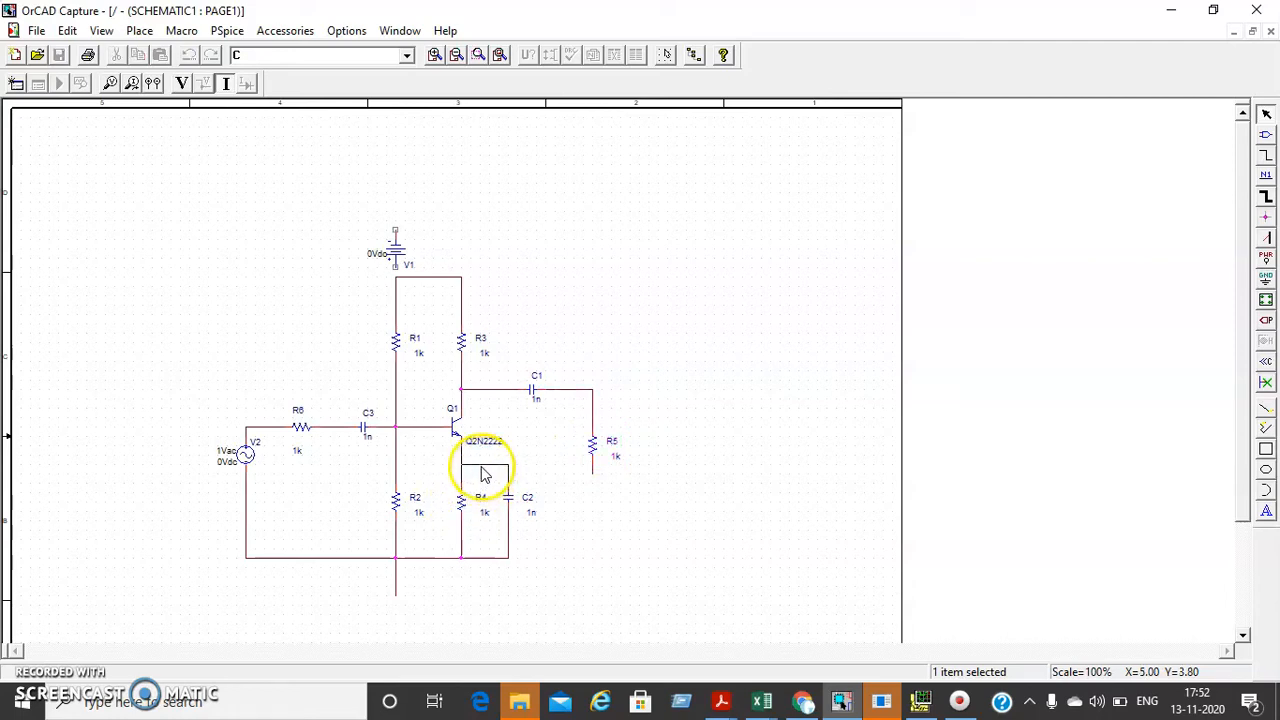
{"action": "left_click", "coordinate": [670, 560]}
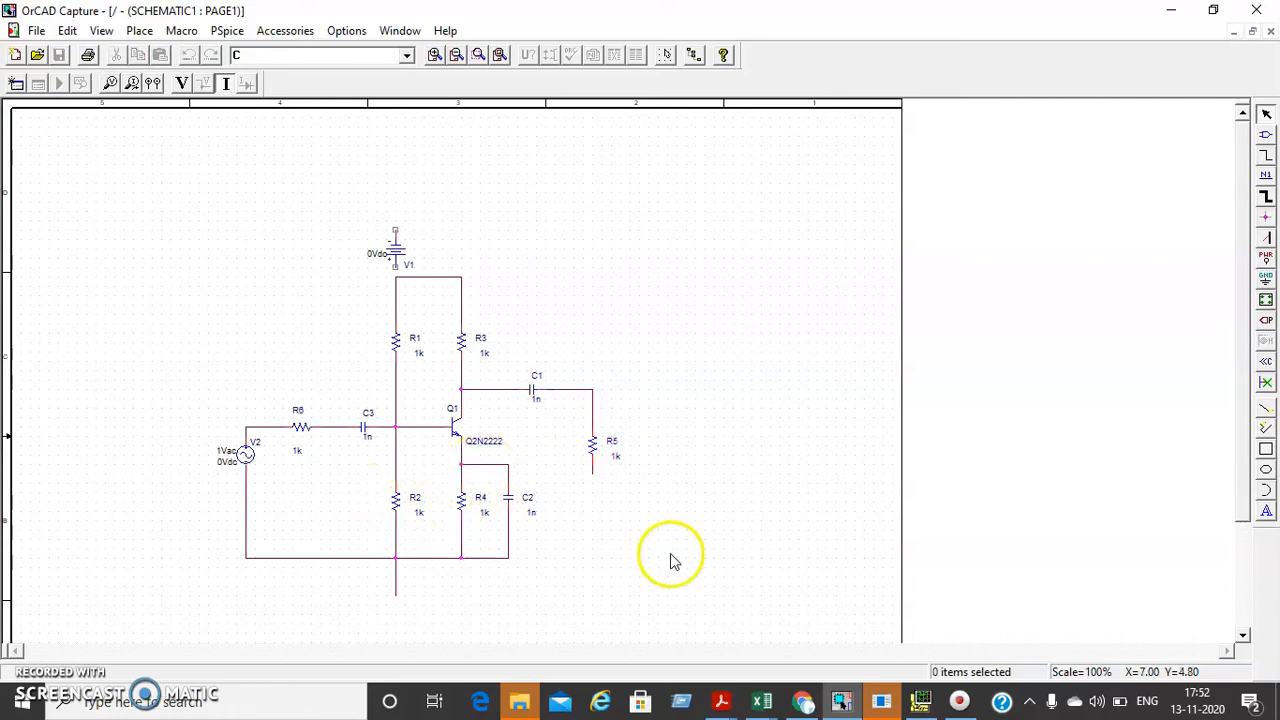
{"action": "left_click_drag", "start_coordinate": [397, 248], "coordinate": [427, 244]}
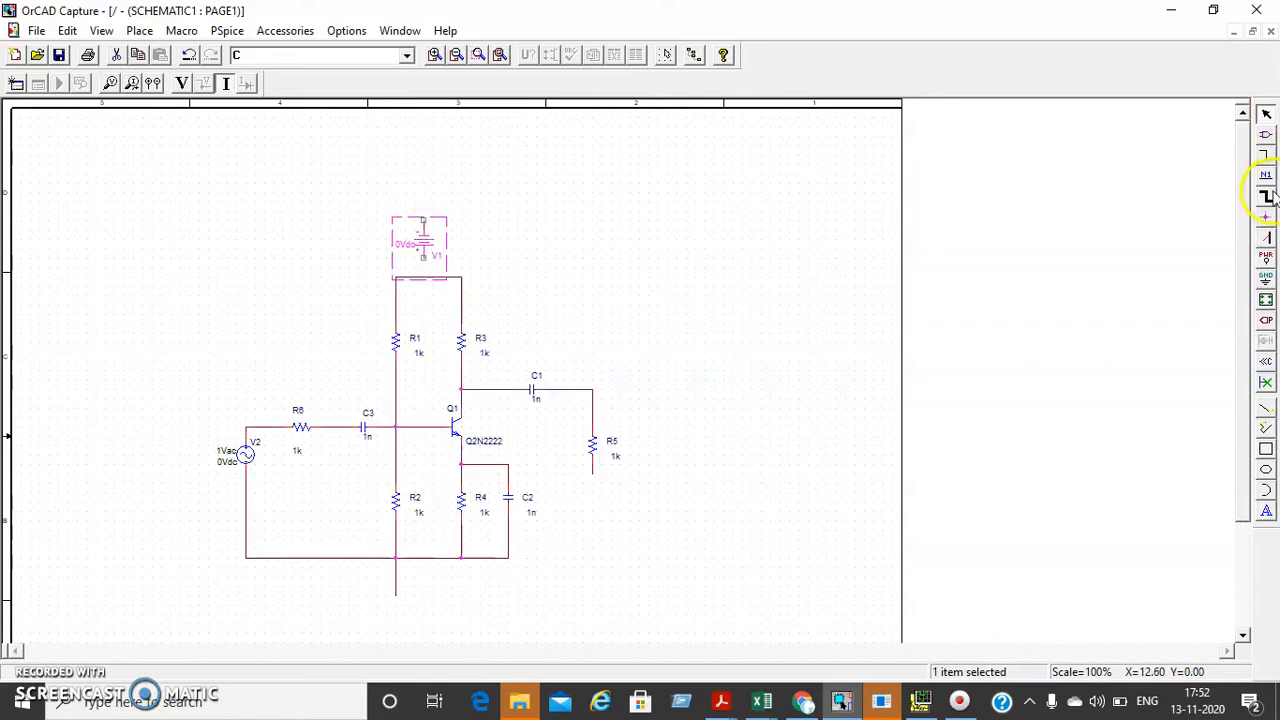
Place GND/CAPSYM ground symbols beside V1, below R5 and at the end of the wire below R2.
{"action": "left_click", "coordinate": [1267, 281]}
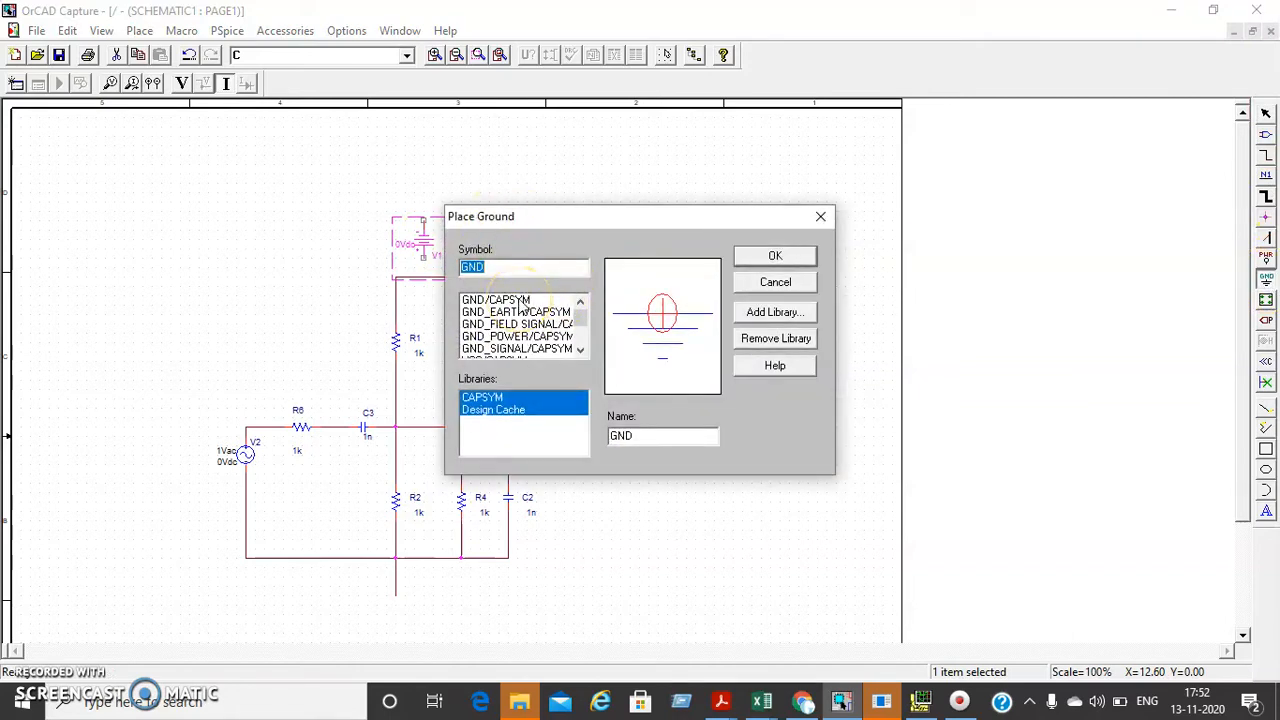
{"action": "left_click", "coordinate": [519, 302]}
{"action": "left_click_drag", "start_coordinate": [645, 435], "coordinate": [594, 434]}
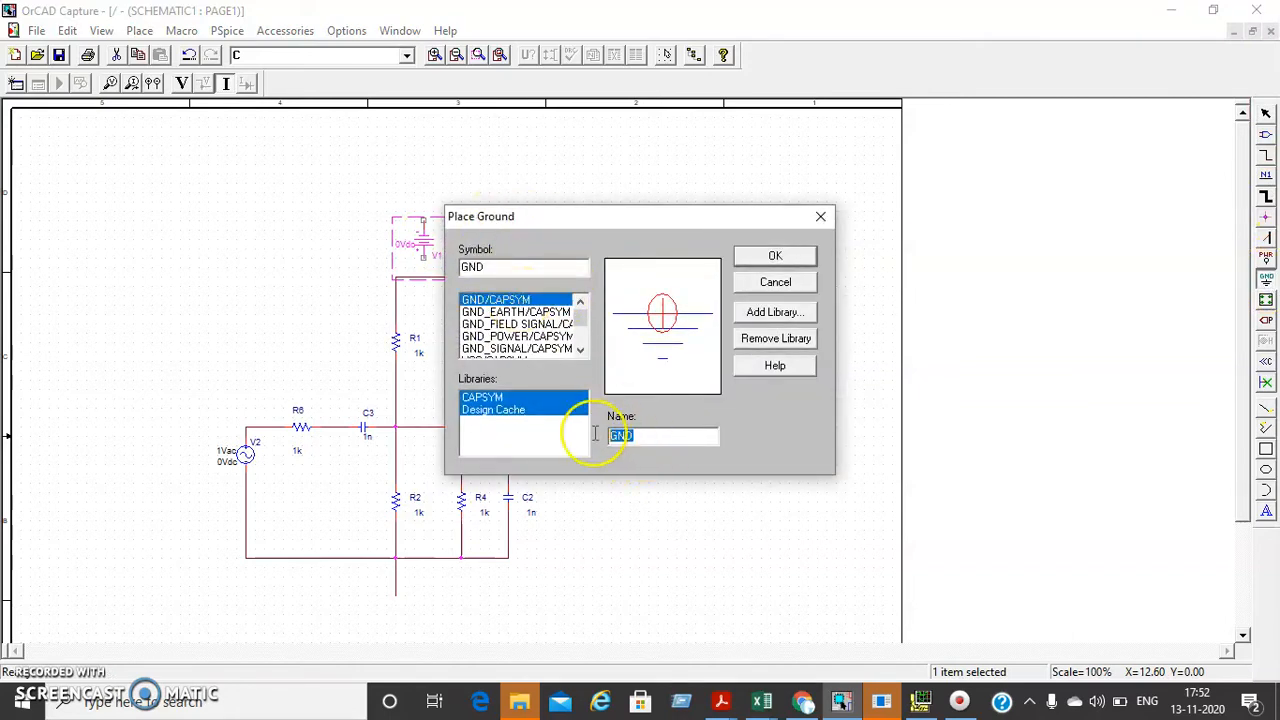
{"action": "left_click", "coordinate": [774, 257]}
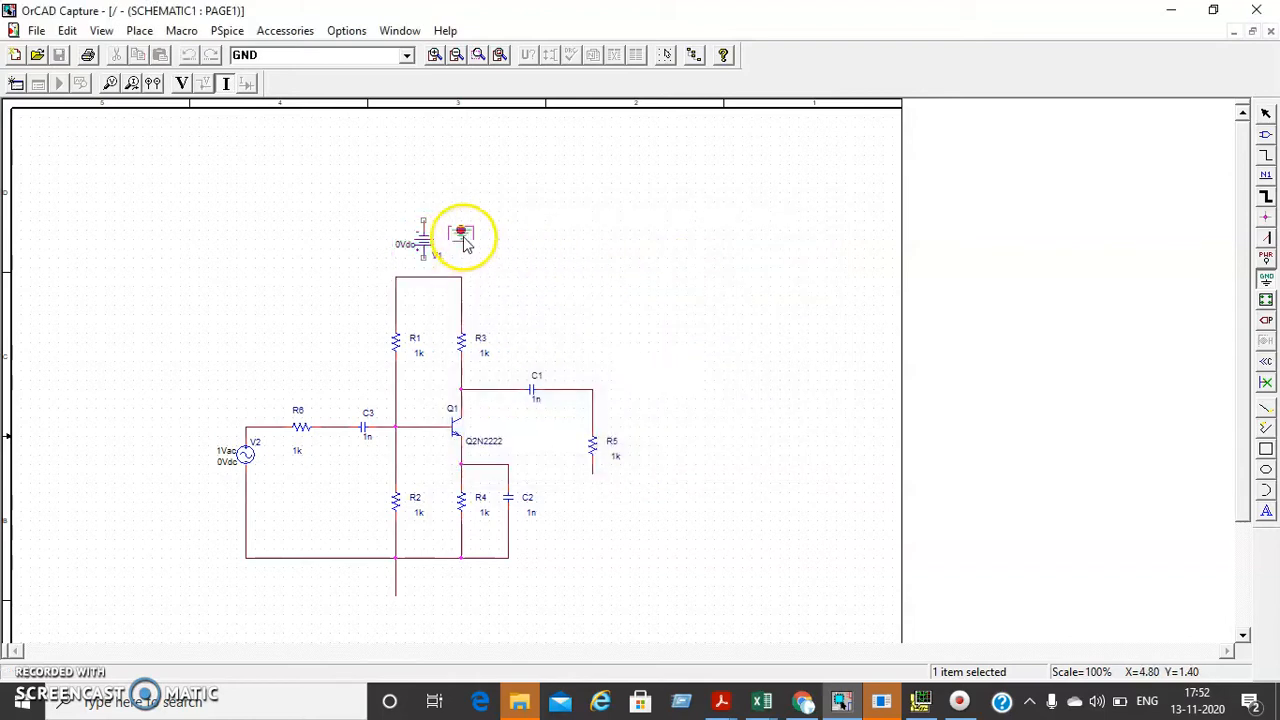
{"action": "left_click", "coordinate": [595, 491]}
{"action": "left_click", "coordinate": [419, 590]}
{"action": "right_click", "coordinate": [634, 249]}
{"action": "left_click", "coordinate": [670, 257]}
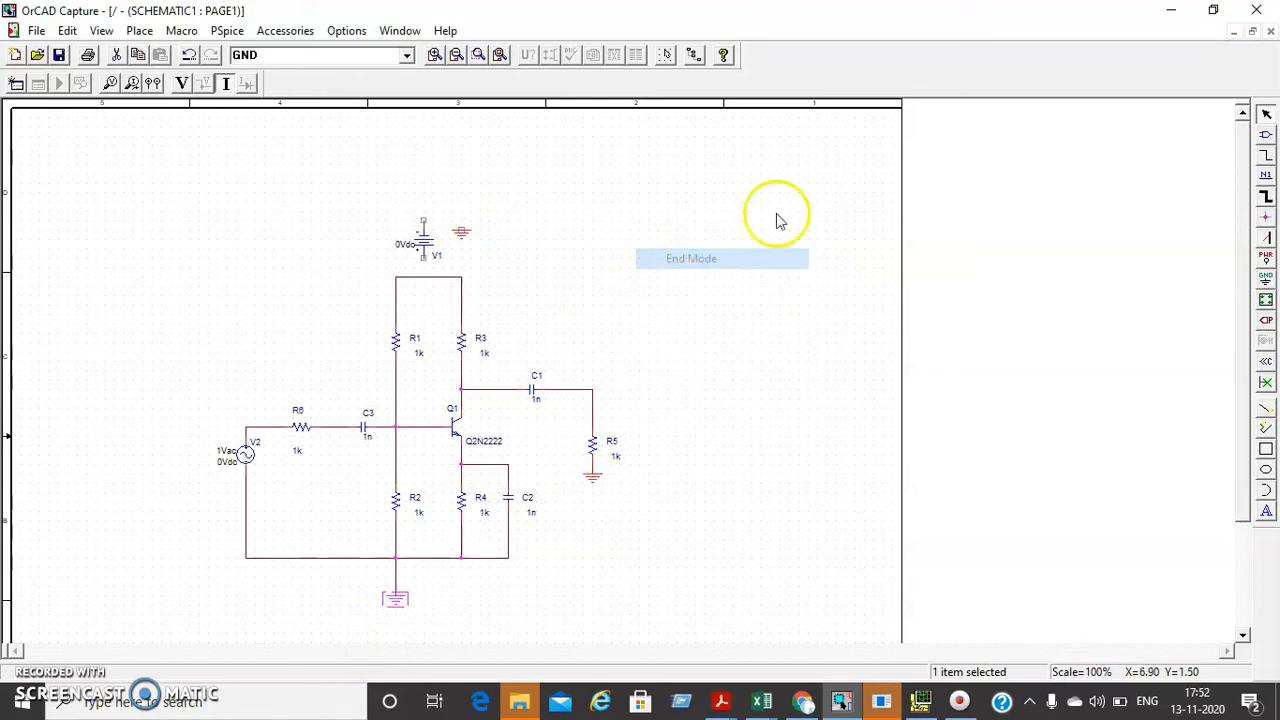
Wire the lower end of V1 to the line joining R1 and R3, and its upper end to the adjacent ground symbol.
{"action": "left_click", "coordinate": [1265, 156]}
{"action": "left_click", "coordinate": [424, 258]}
{"action": "left_click", "coordinate": [424, 276]}
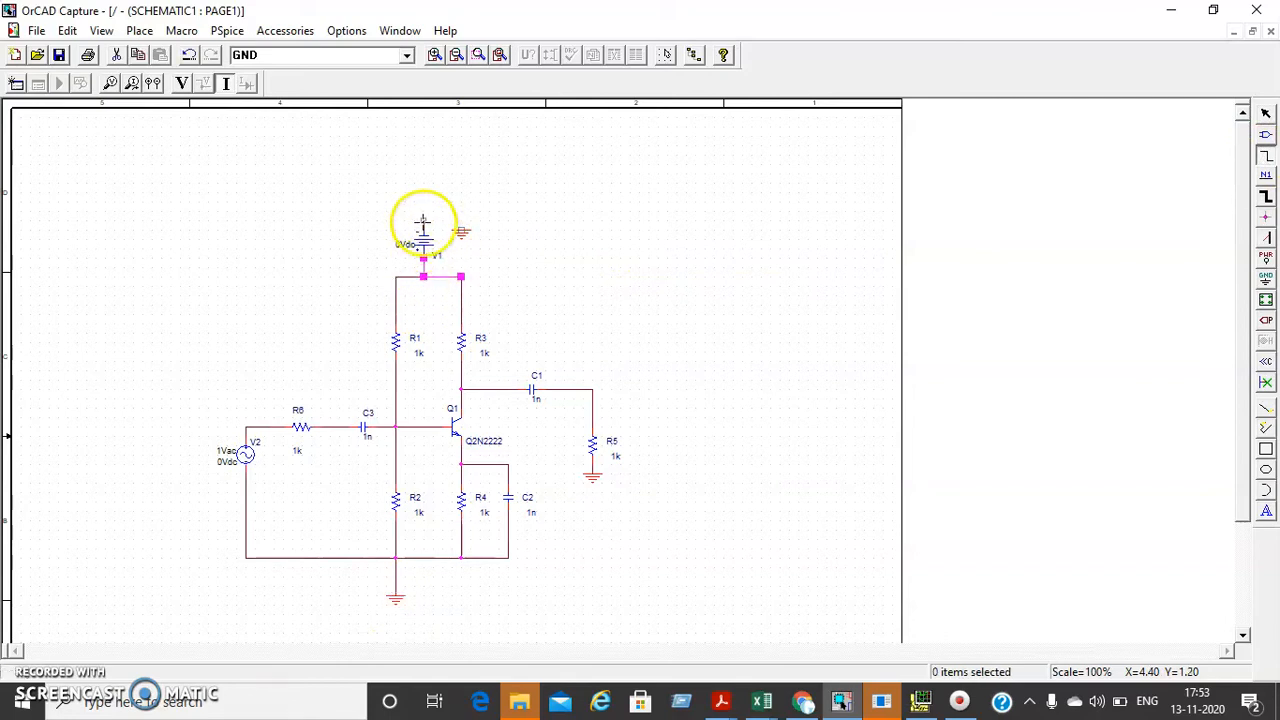
{"action": "left_click", "coordinate": [423, 219]}
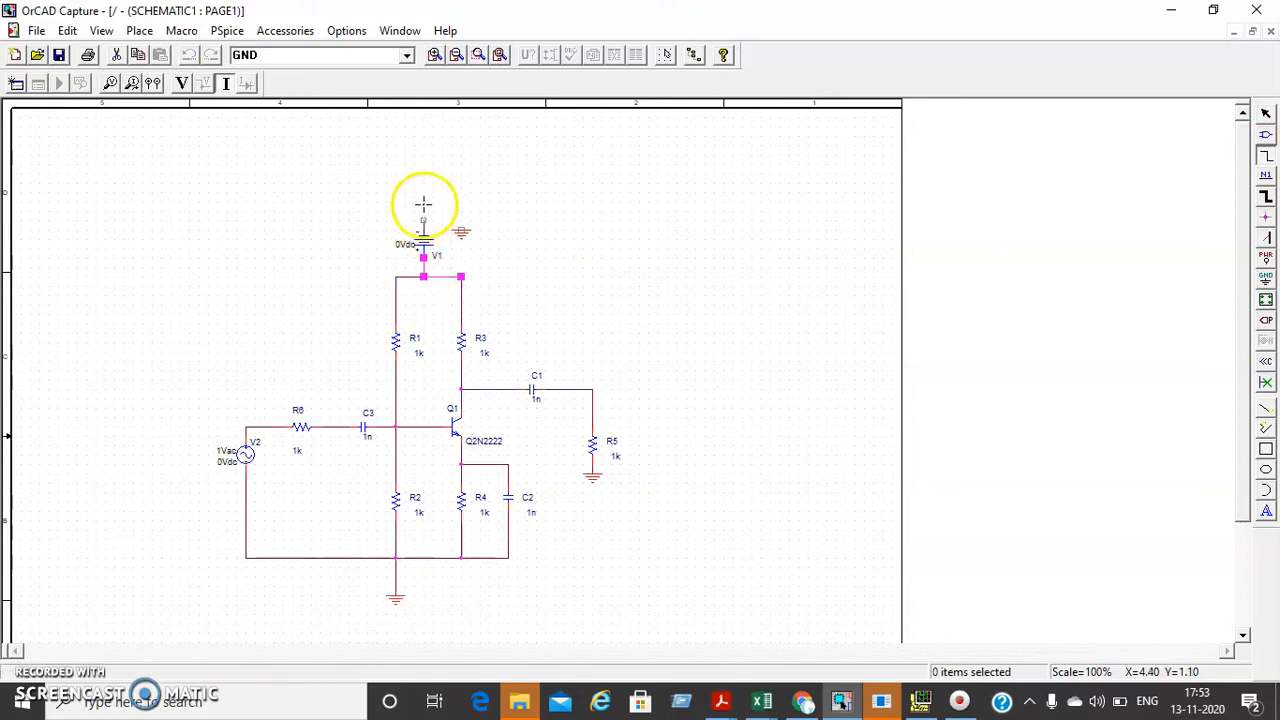
{"action": "left_click", "coordinate": [460, 200]}
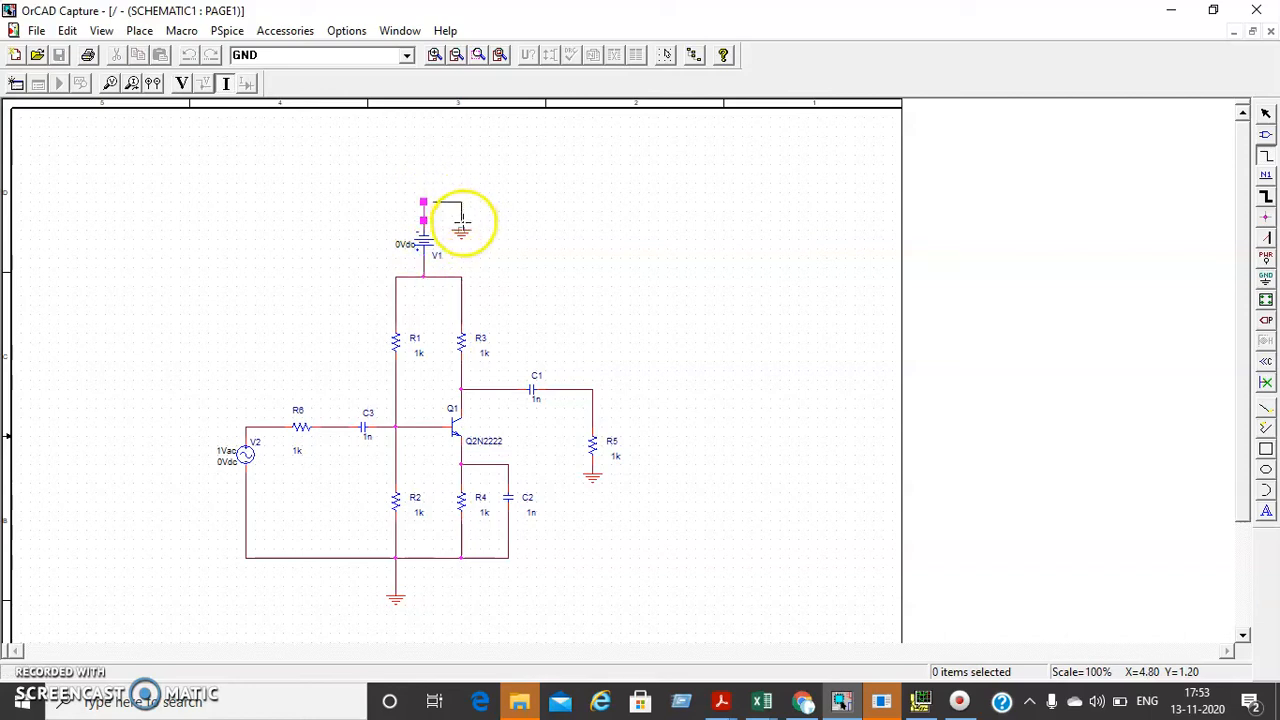
{"action": "left_click", "coordinate": [461, 230]}
{"action": "right_click", "coordinate": [461, 230]}
{"action": "left_click", "coordinate": [508, 240]}
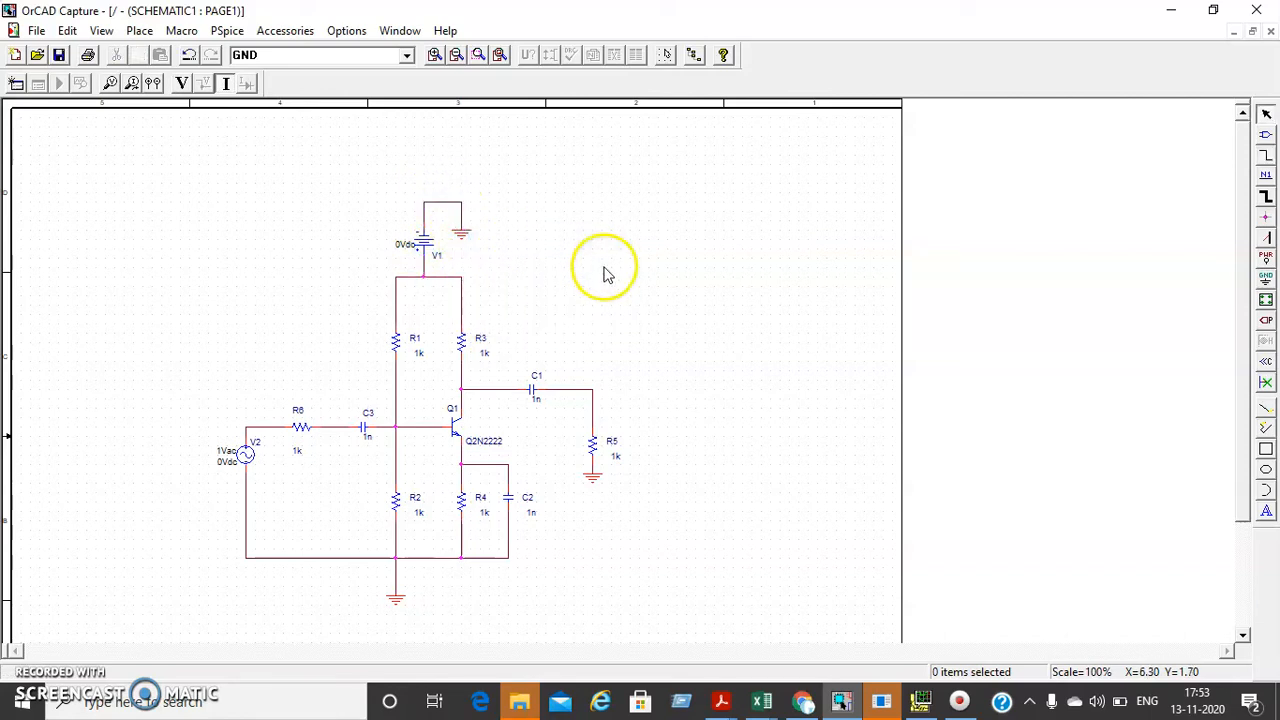
Set the DC value of V1 to 20v and the value of R1 to 40k.
{"action": "double_click", "coordinate": [400, 256]}
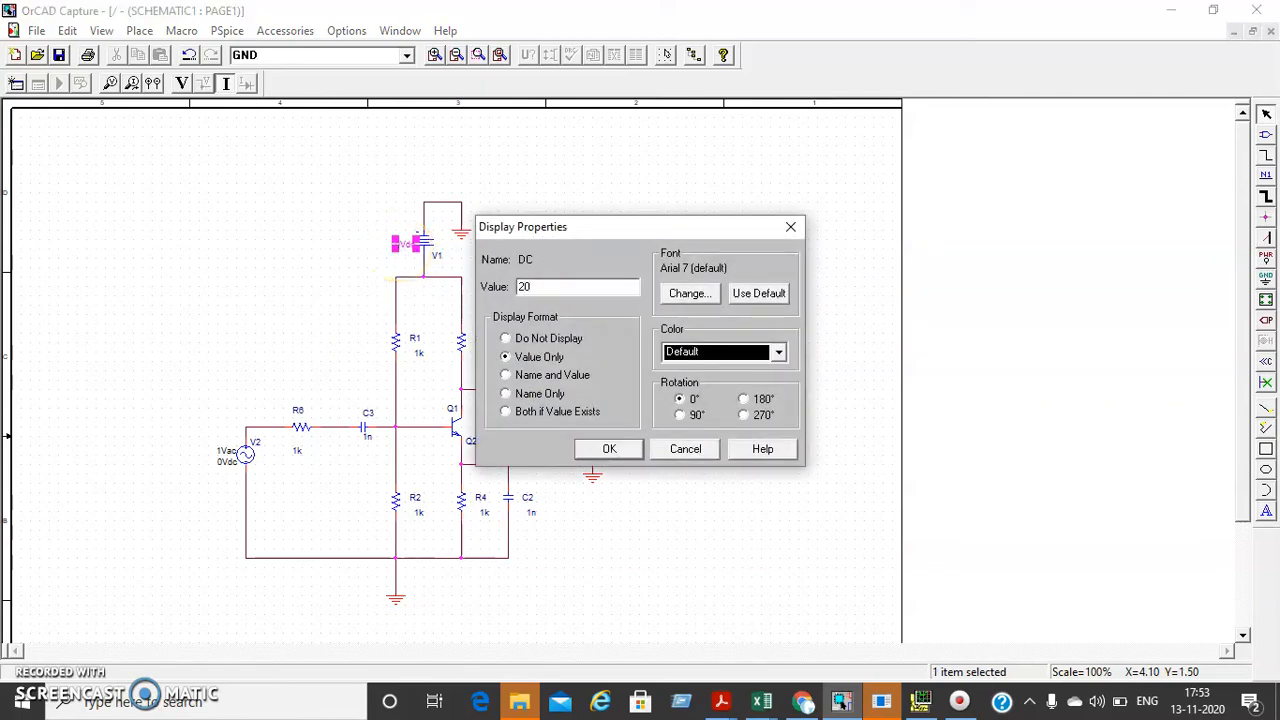
{"action": "type", "text": "20v"}
{"action": "key", "text": "Return"}
{"action": "double_click", "coordinate": [419, 352]}
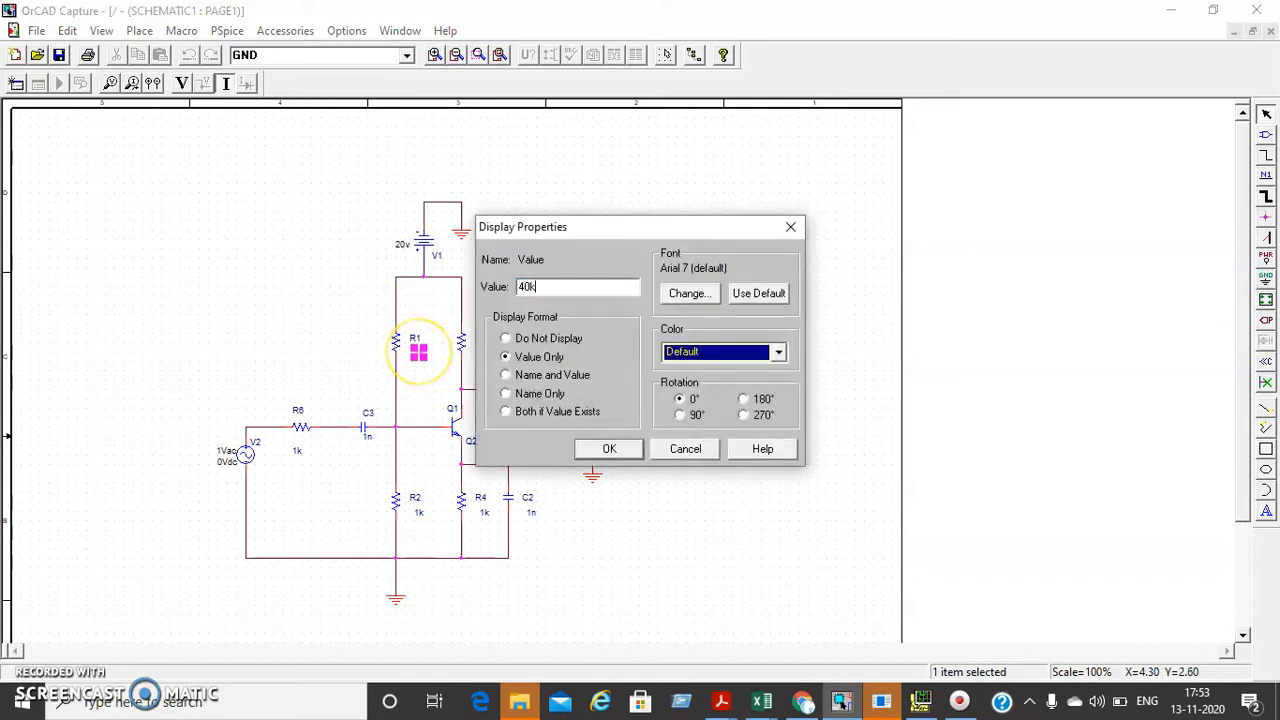
{"action": "key", "text": "Return"}
Set the value of R3 to 4k and the value of R4 to 2k.
{"action": "left_click", "coordinate": [490, 361]}
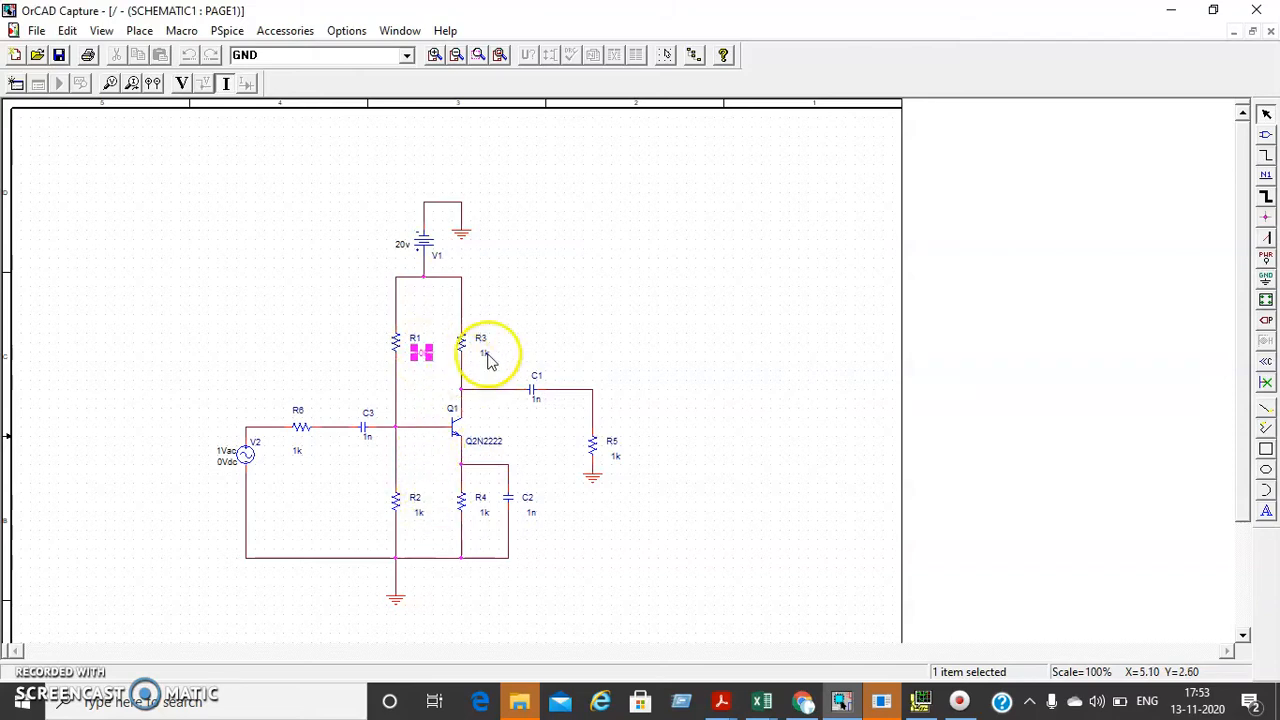
{"action": "double_click", "coordinate": [490, 358]}
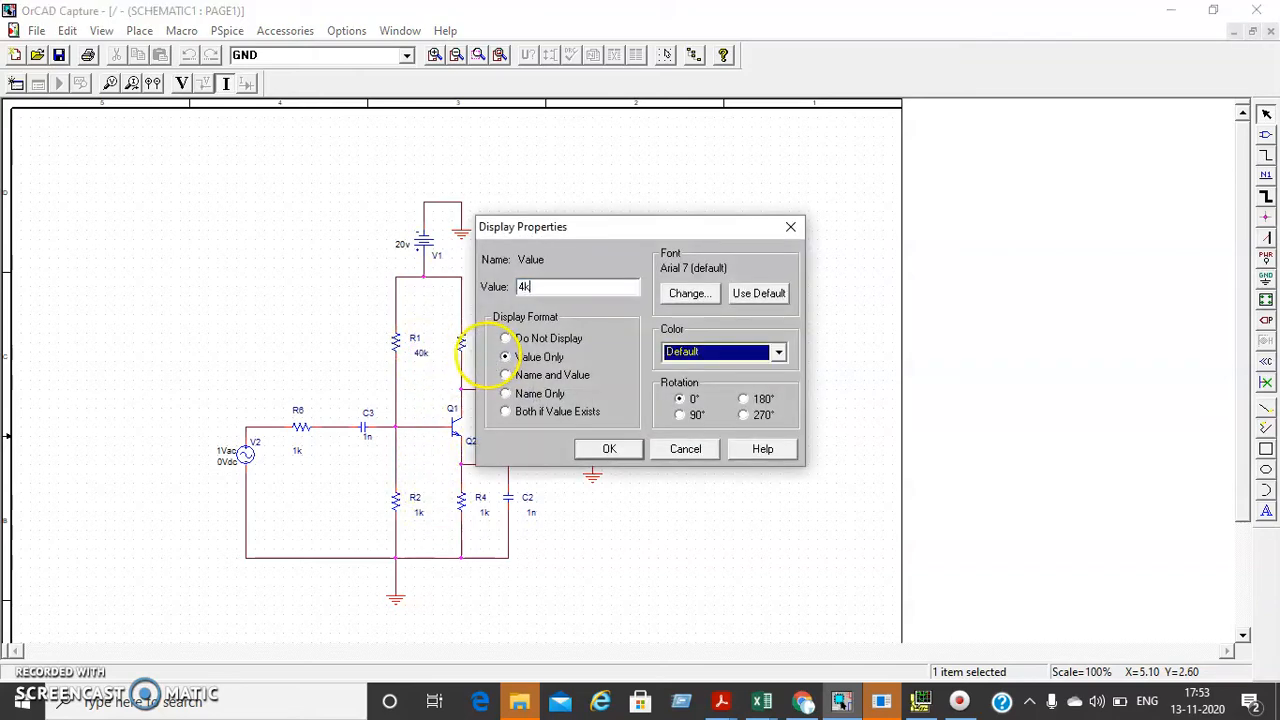
{"action": "key", "text": "Return"}
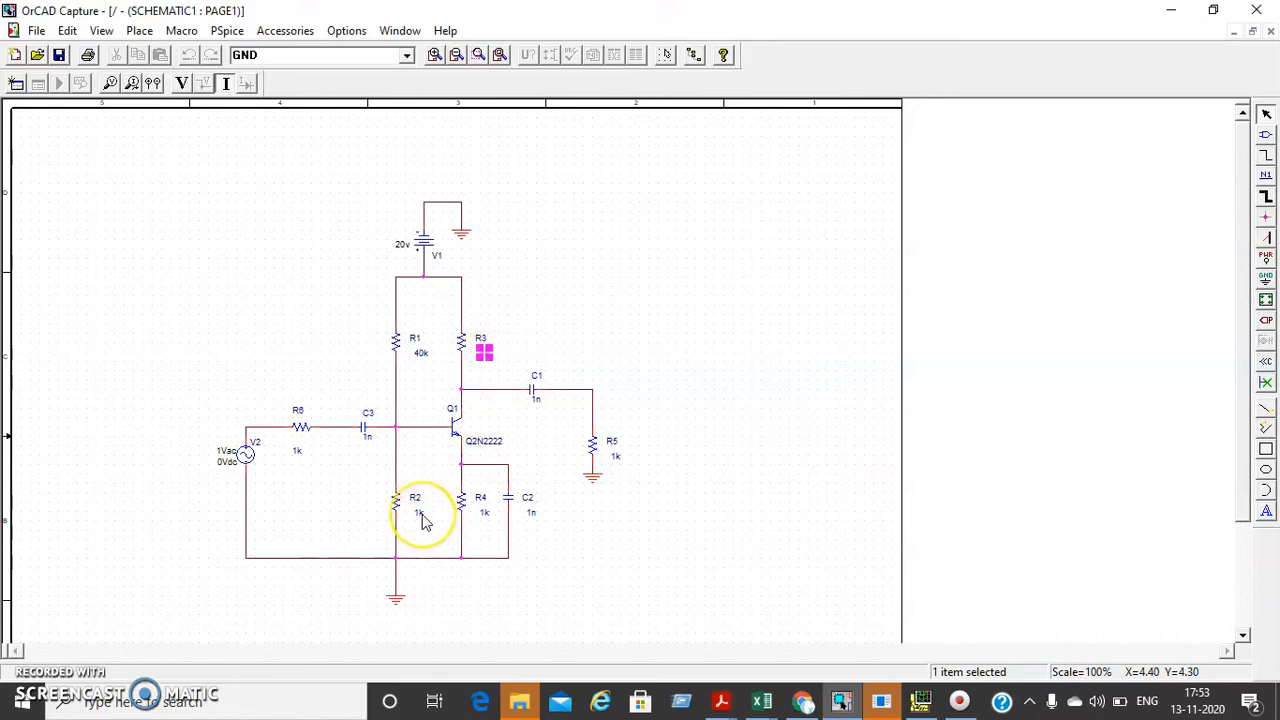
{"action": "double_click", "coordinate": [485, 513]}
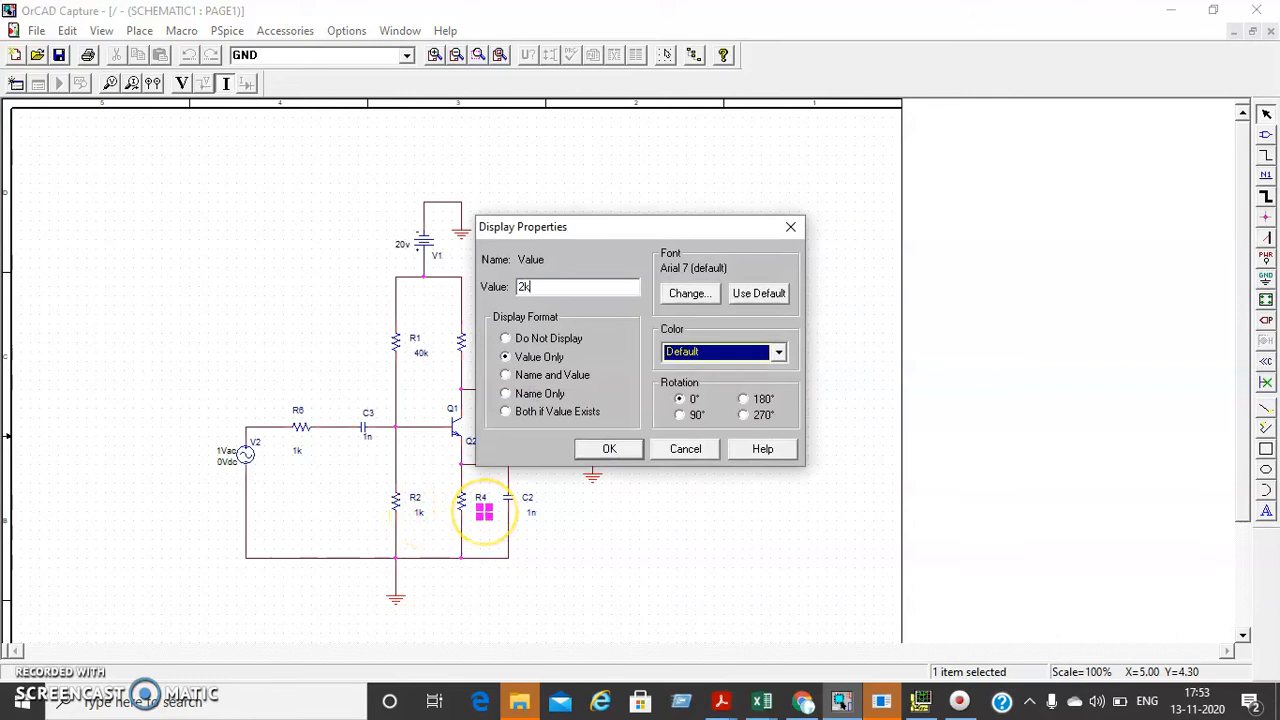
{"action": "type", "text": "2k"}
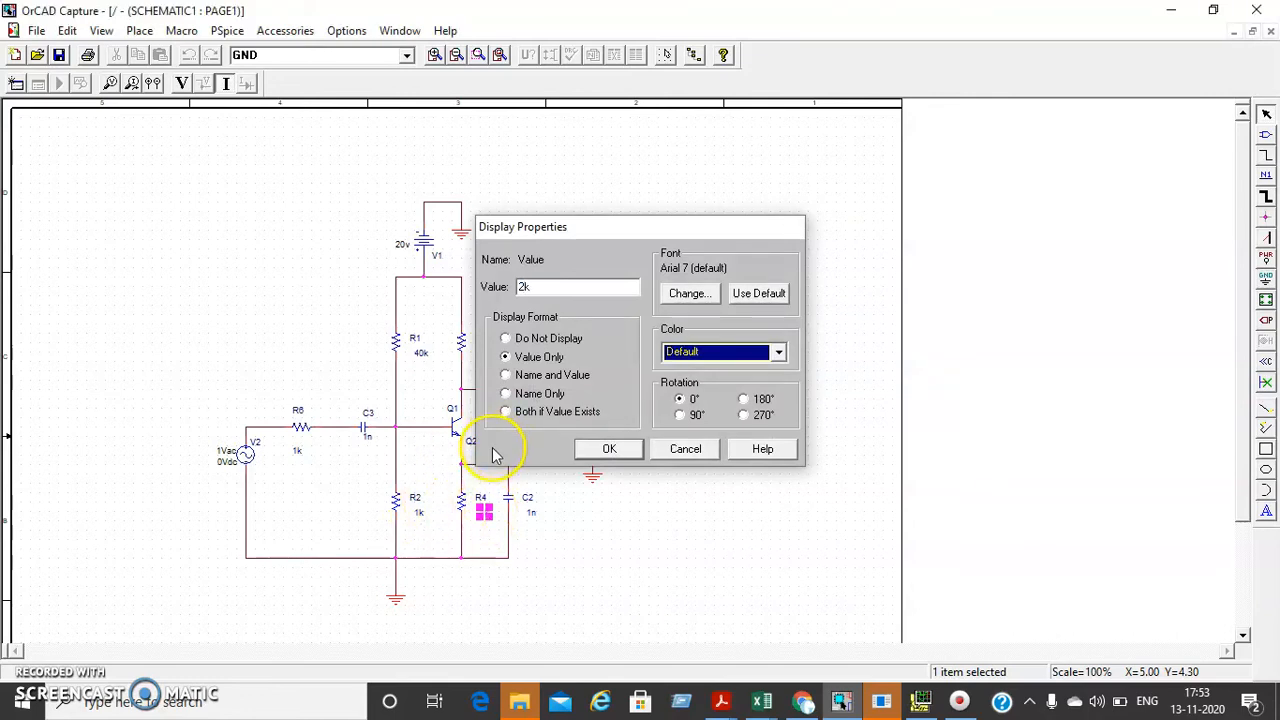
{"action": "key", "text": "Return"}
Set the value of R5 to 2.2k and the value of C2 to 20u.
{"action": "double_click", "coordinate": [616, 458]}
{"action": "type", "text": "2."}
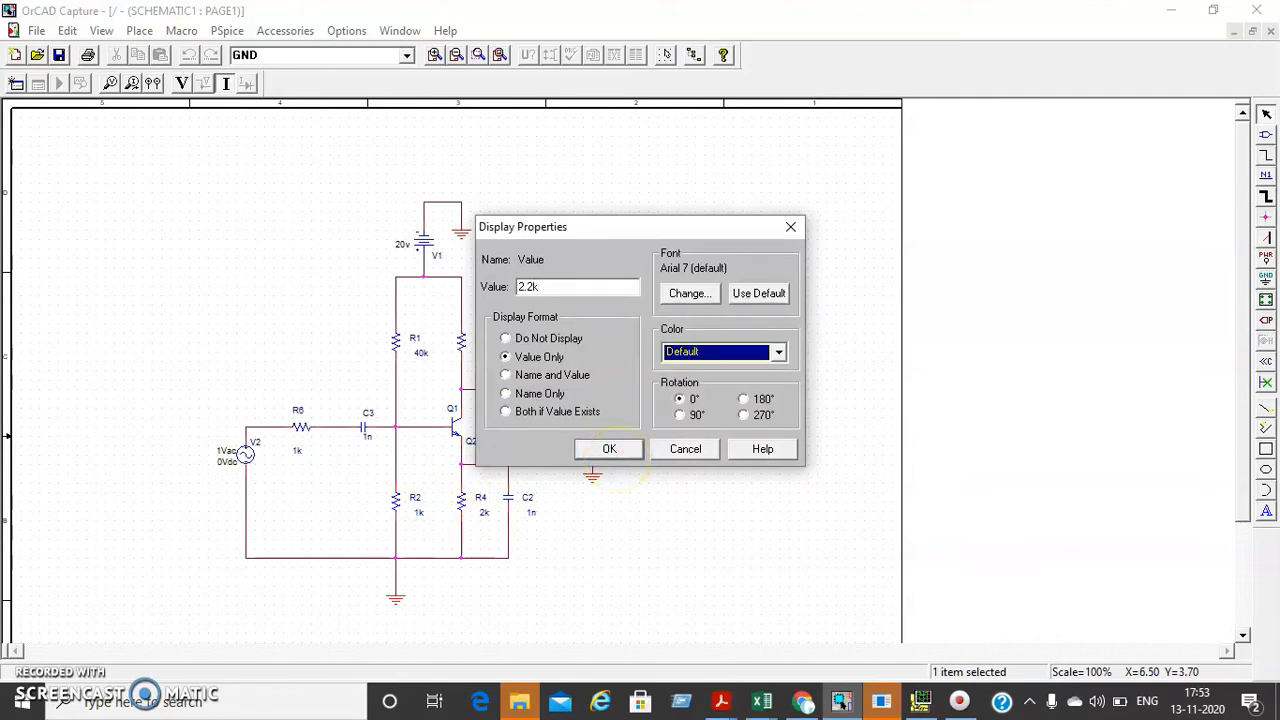
{"action": "left_click", "coordinate": [609, 449]}
{"action": "double_click", "coordinate": [530, 512]}
{"action": "type", "text": "20"}
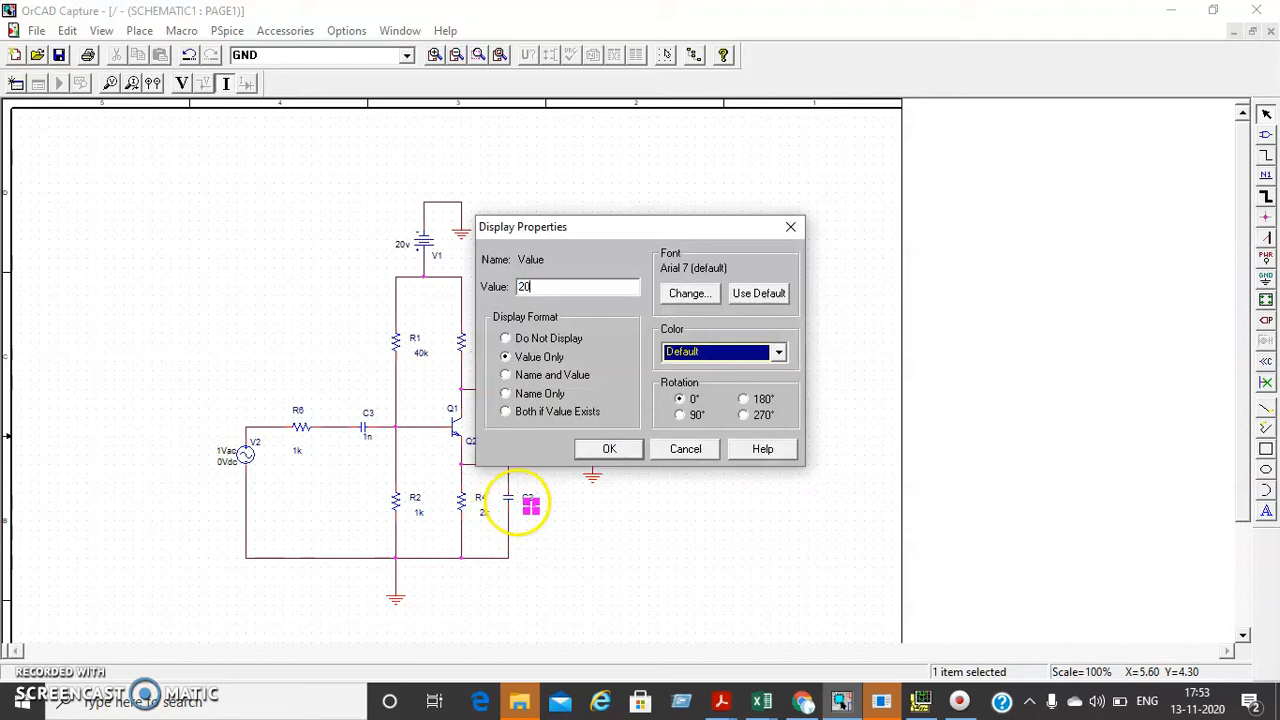
{"action": "key", "text": "Return"}
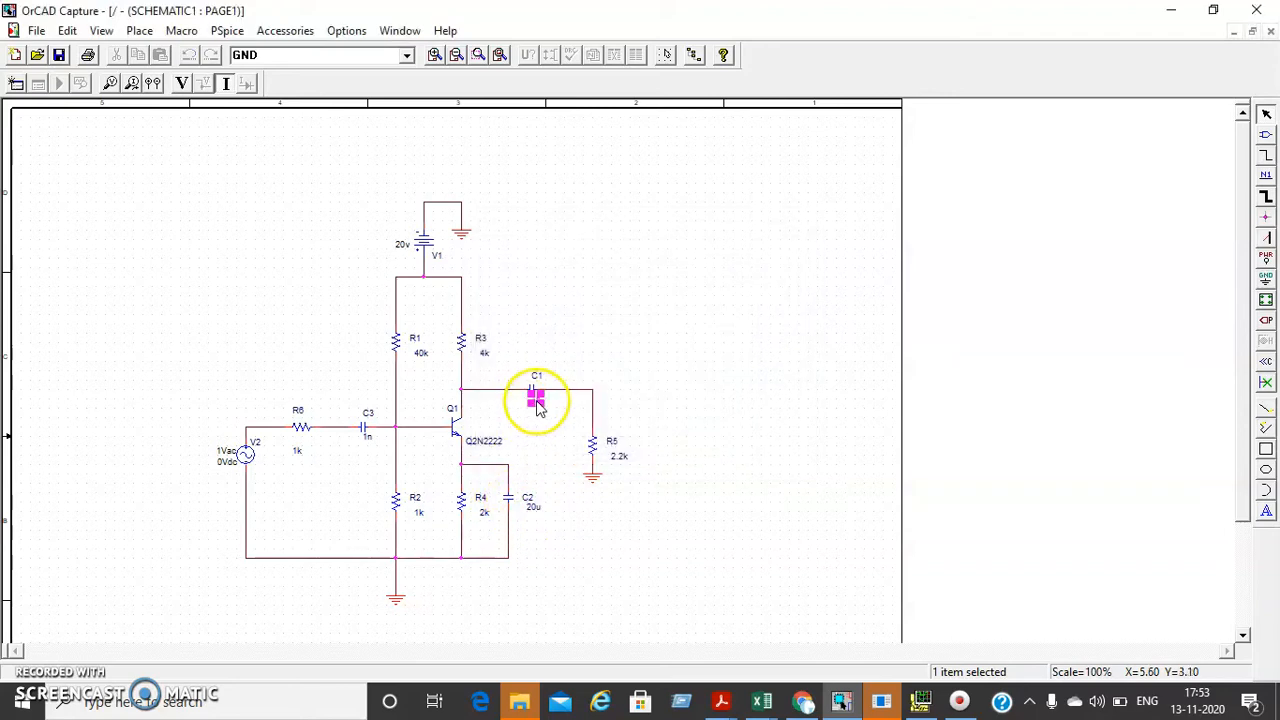
Set the value of C1 to 1u and the value of C3 to 10u.
{"action": "double_click", "coordinate": [537, 408]}
{"action": "type", "text": "1u"}
{"action": "key", "text": "Return"}
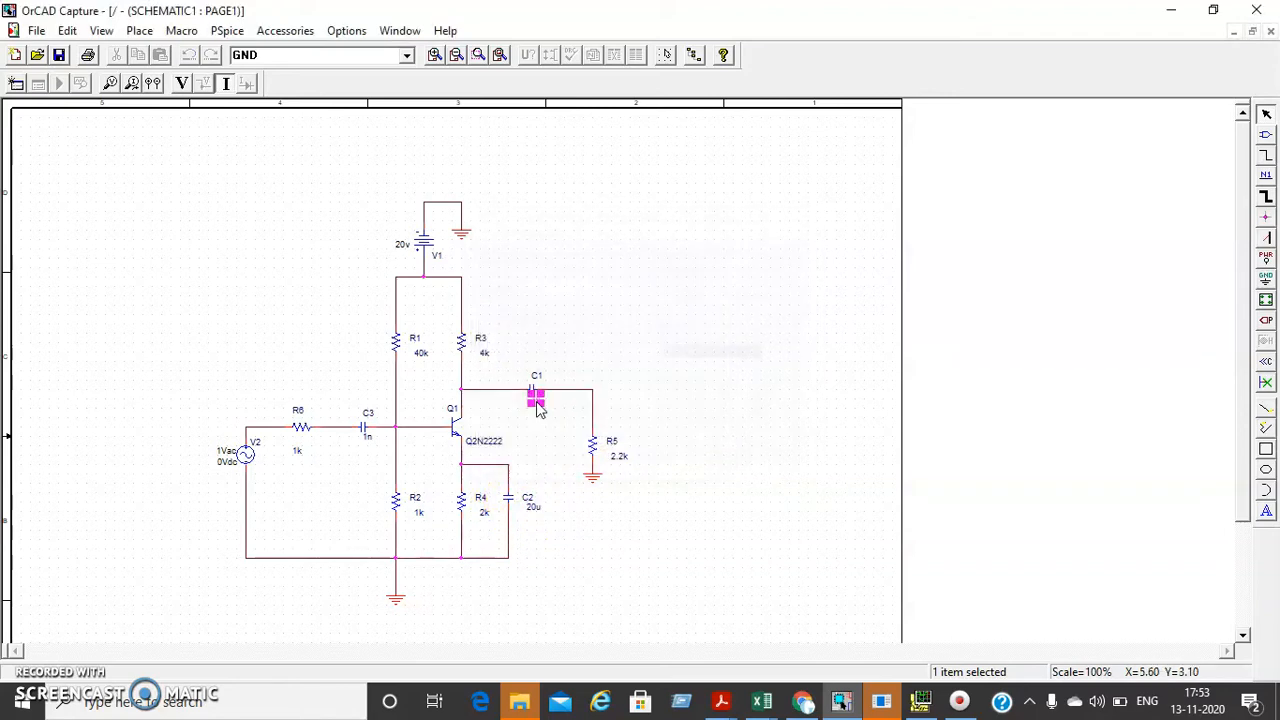
{"action": "double_click", "coordinate": [372, 445]}
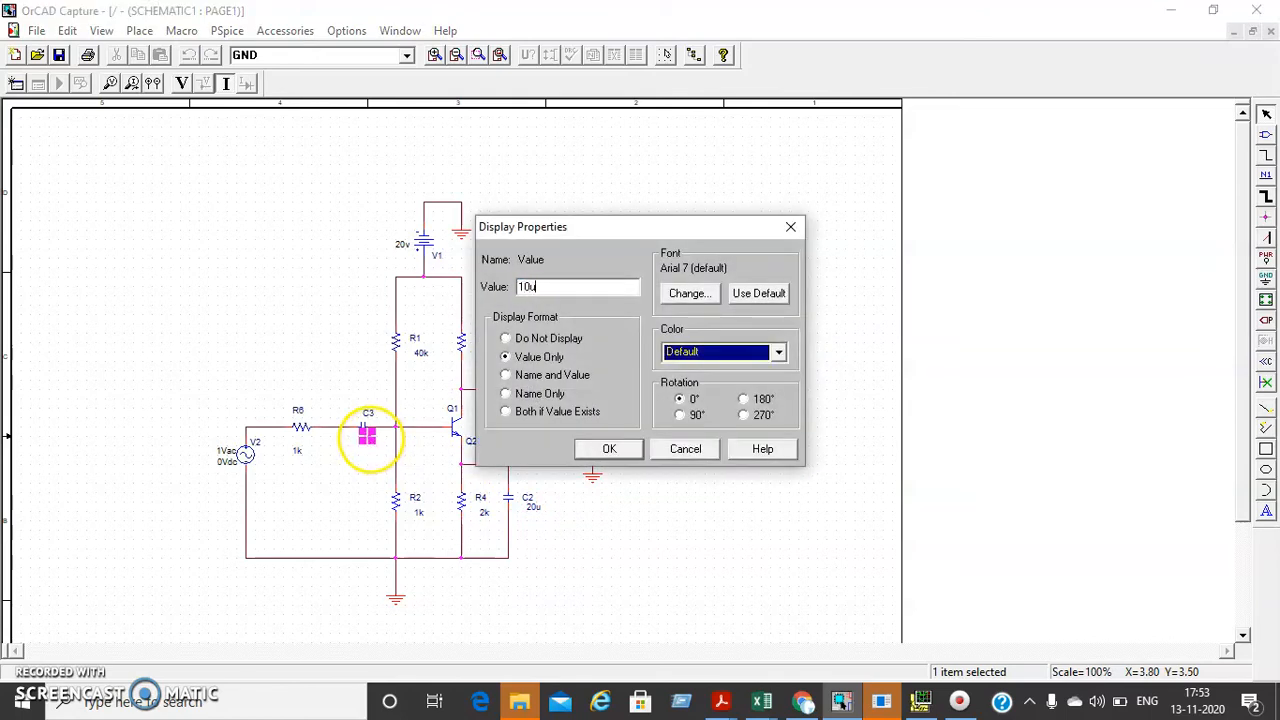
{"action": "type", "text": "10u"}
{"action": "key", "text": "Return"}
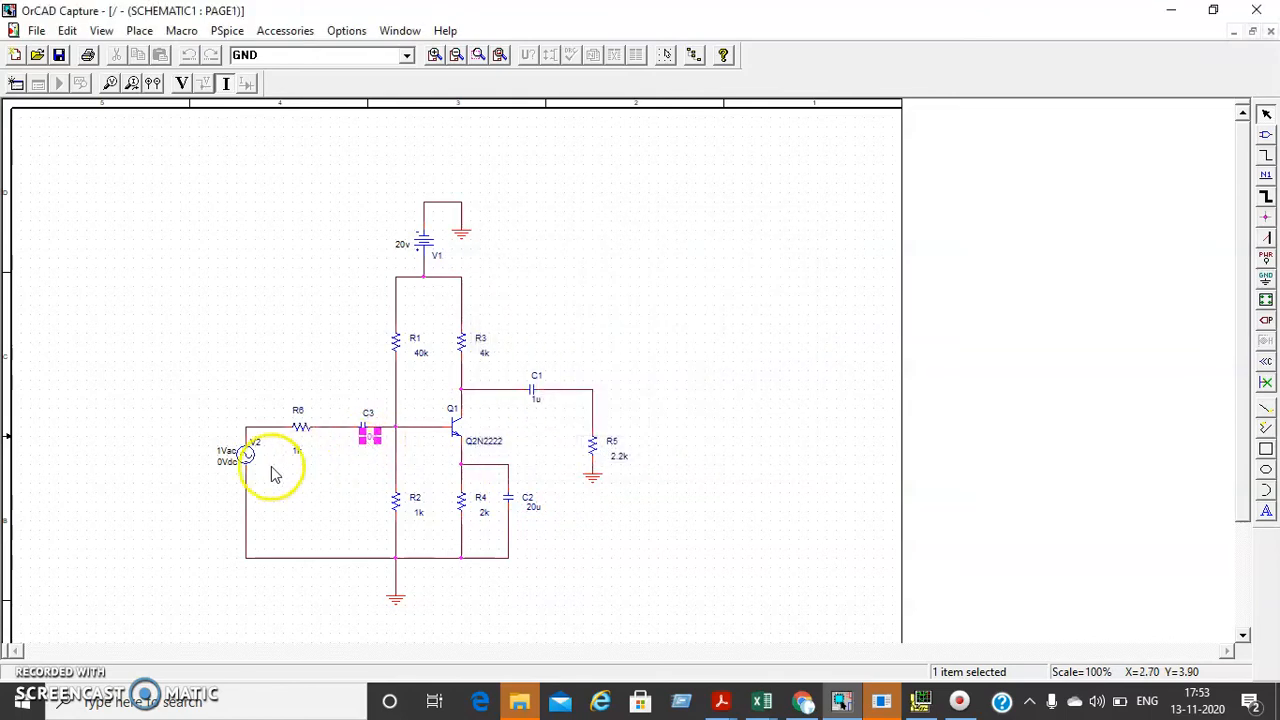
Rename resistor R6 as Rs and collector resistor R3 as Rc.
{"action": "double_click", "coordinate": [299, 413]}
{"action": "left_click", "coordinate": [543, 287]}
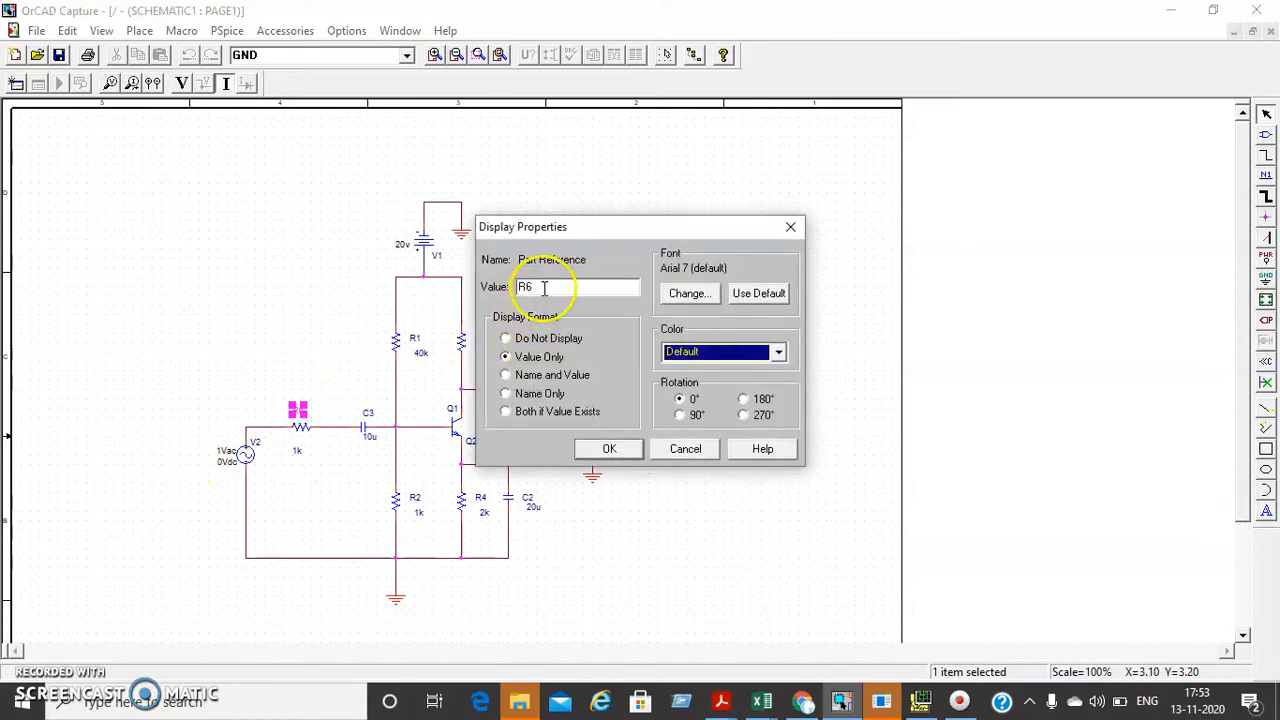
{"action": "key", "text": "Return"}
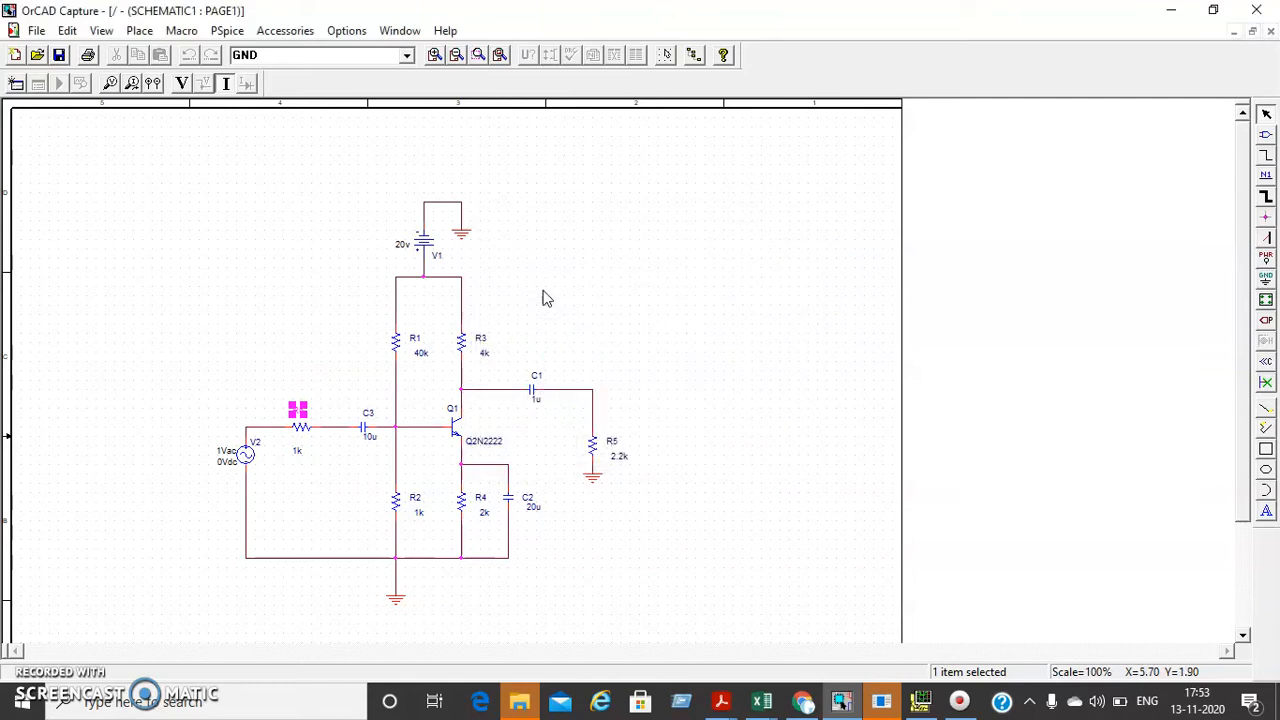
{"action": "double_click", "coordinate": [480, 339]}
{"action": "left_click", "coordinate": [546, 285]}
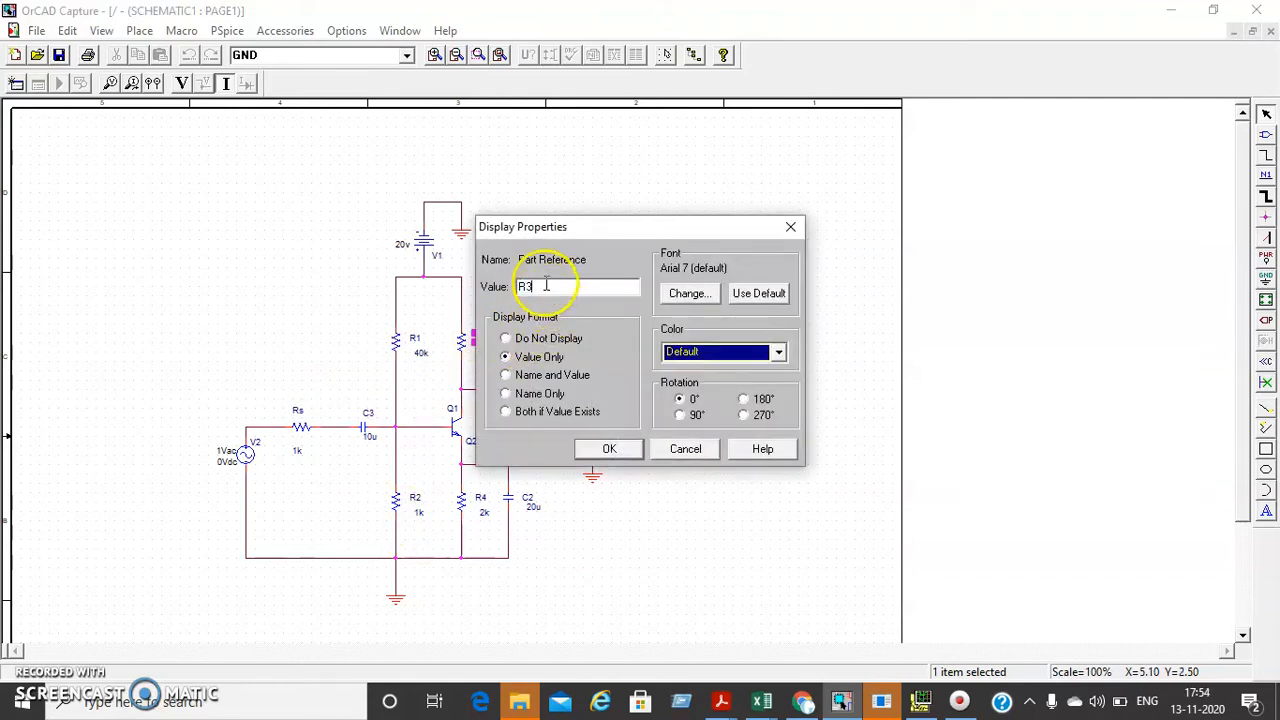
{"action": "key", "text": "Return"}
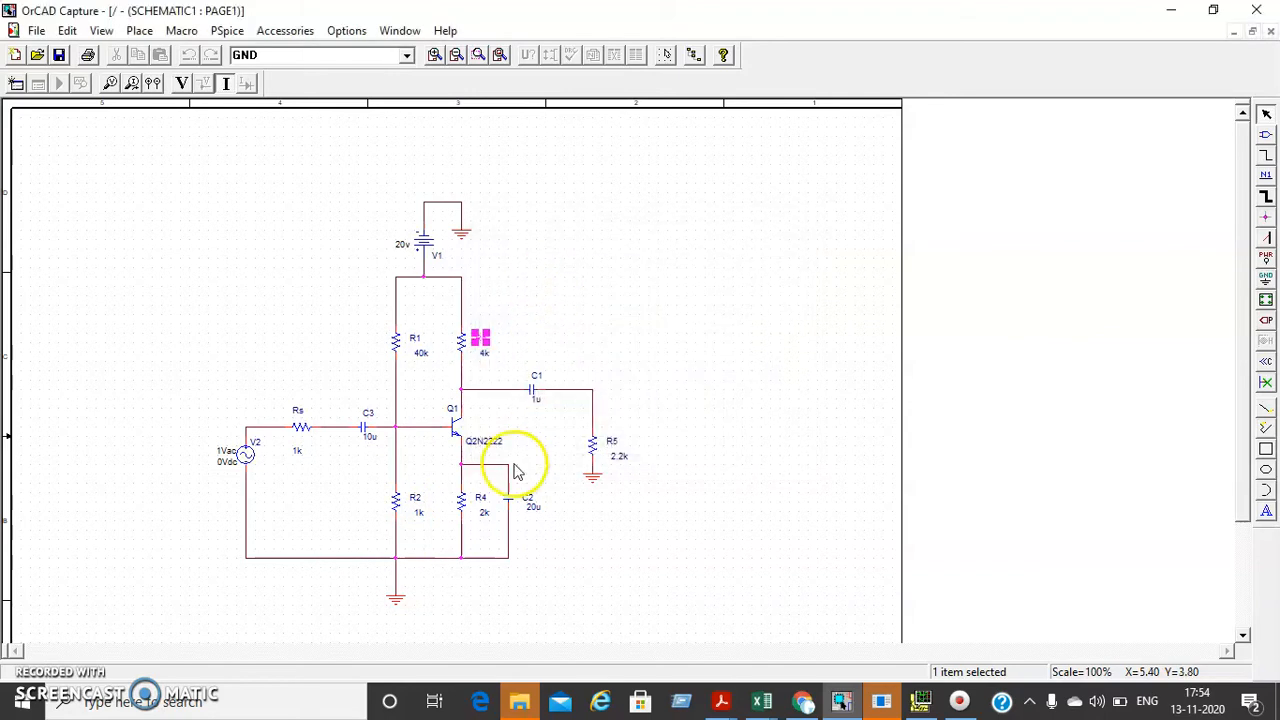
Rename emitter resistor R4 as RE and its parallel capacitor C2 as CE.
{"action": "double_click", "coordinate": [480, 499]}
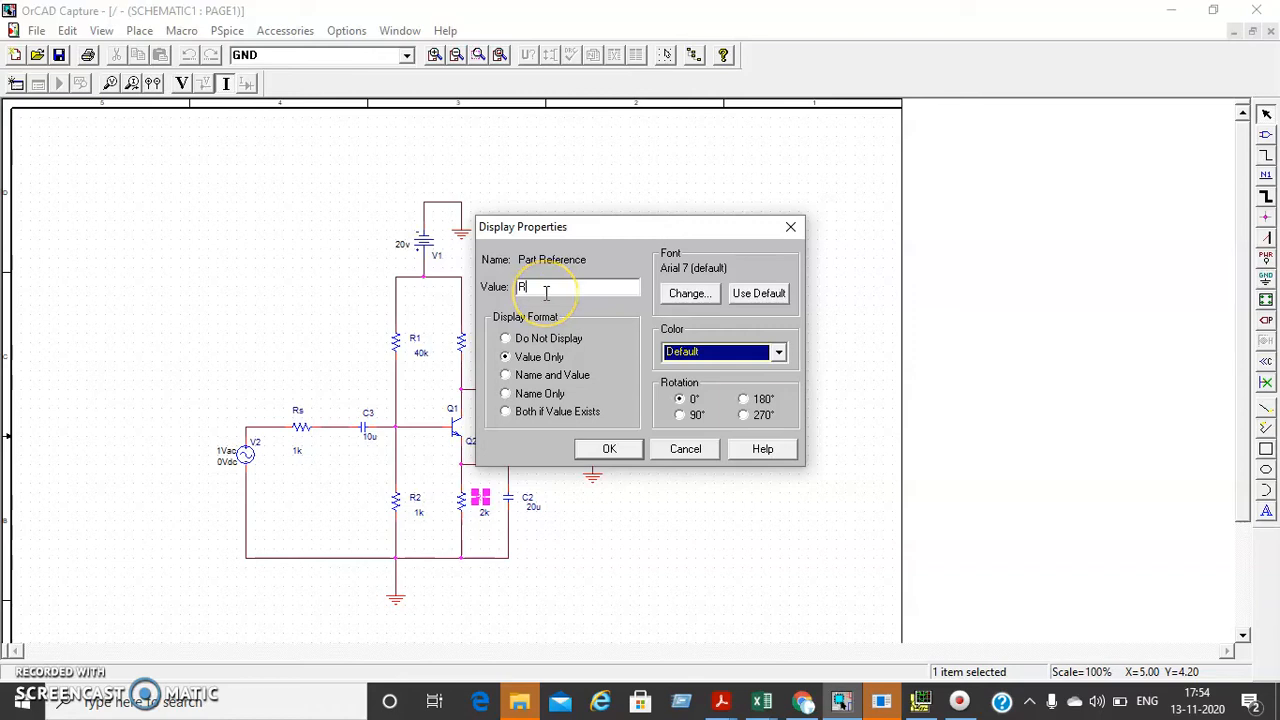
{"action": "type", "text": "RE"}
{"action": "key", "text": "Return"}
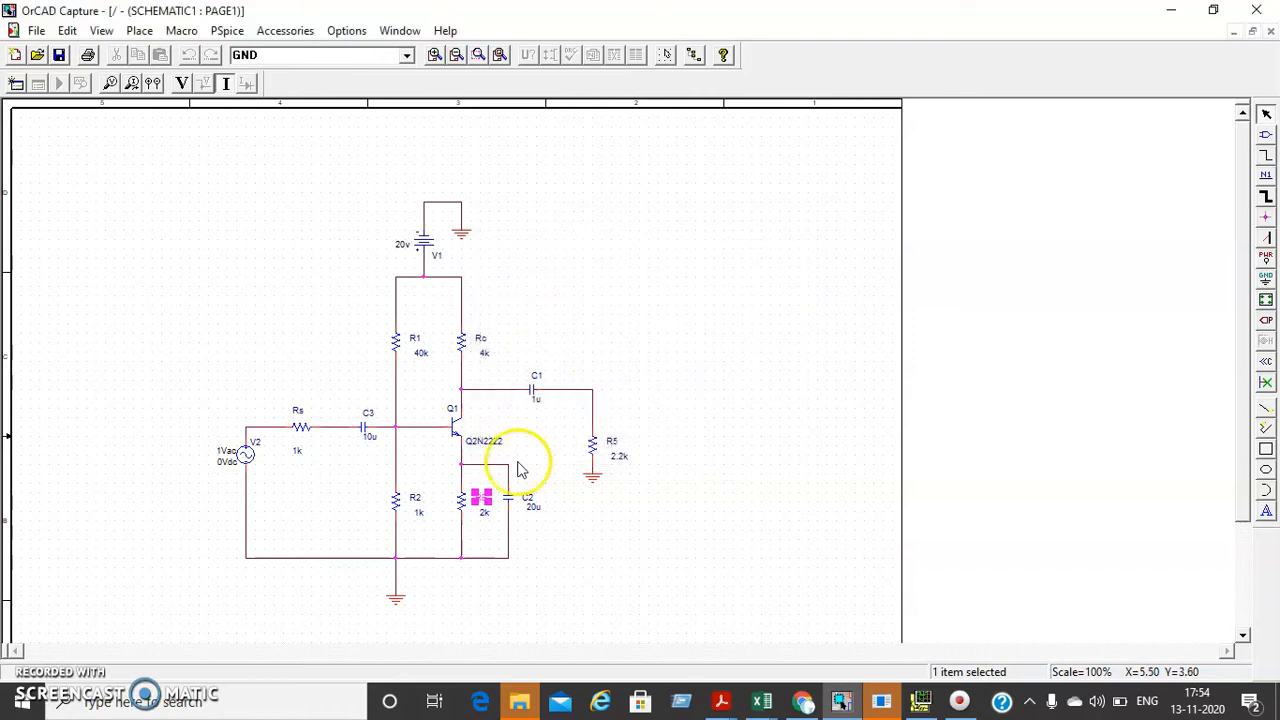
{"action": "left_click", "coordinate": [530, 500]}
{"action": "double_click", "coordinate": [533, 505]}
{"action": "left_click", "coordinate": [567, 287]}
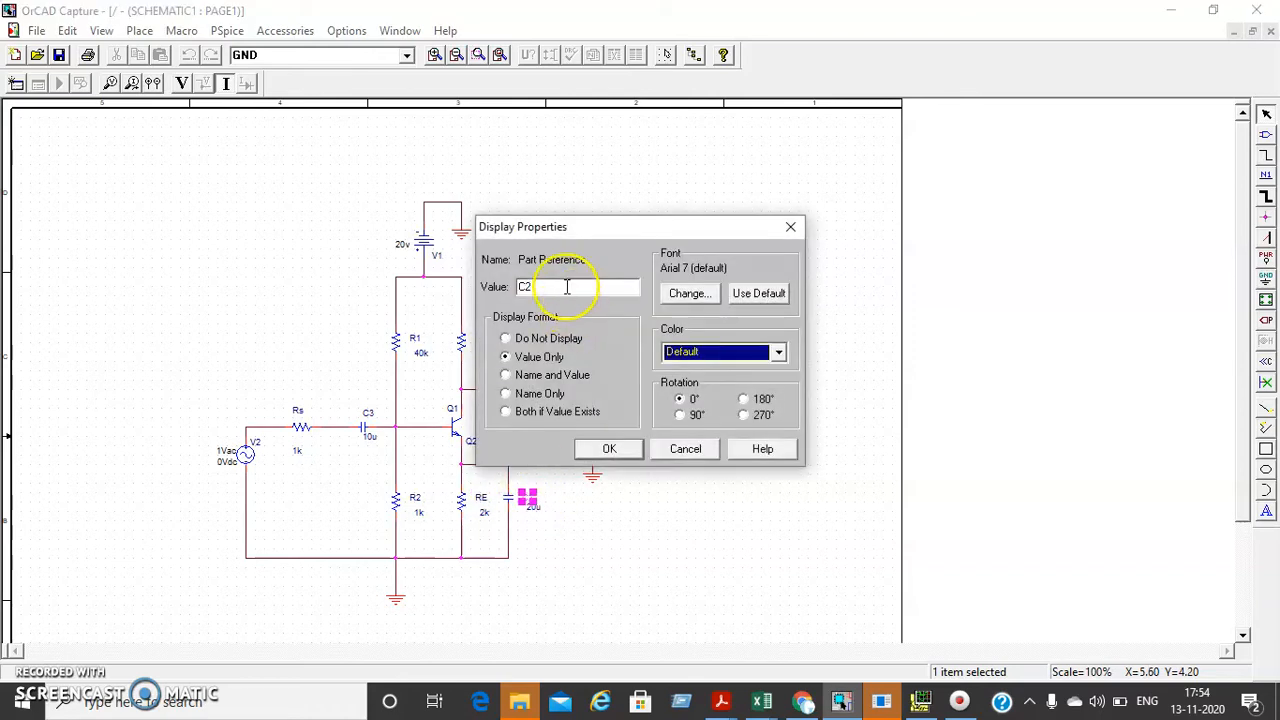
{"action": "type", "text": "E"}
{"action": "key", "text": "Return"}
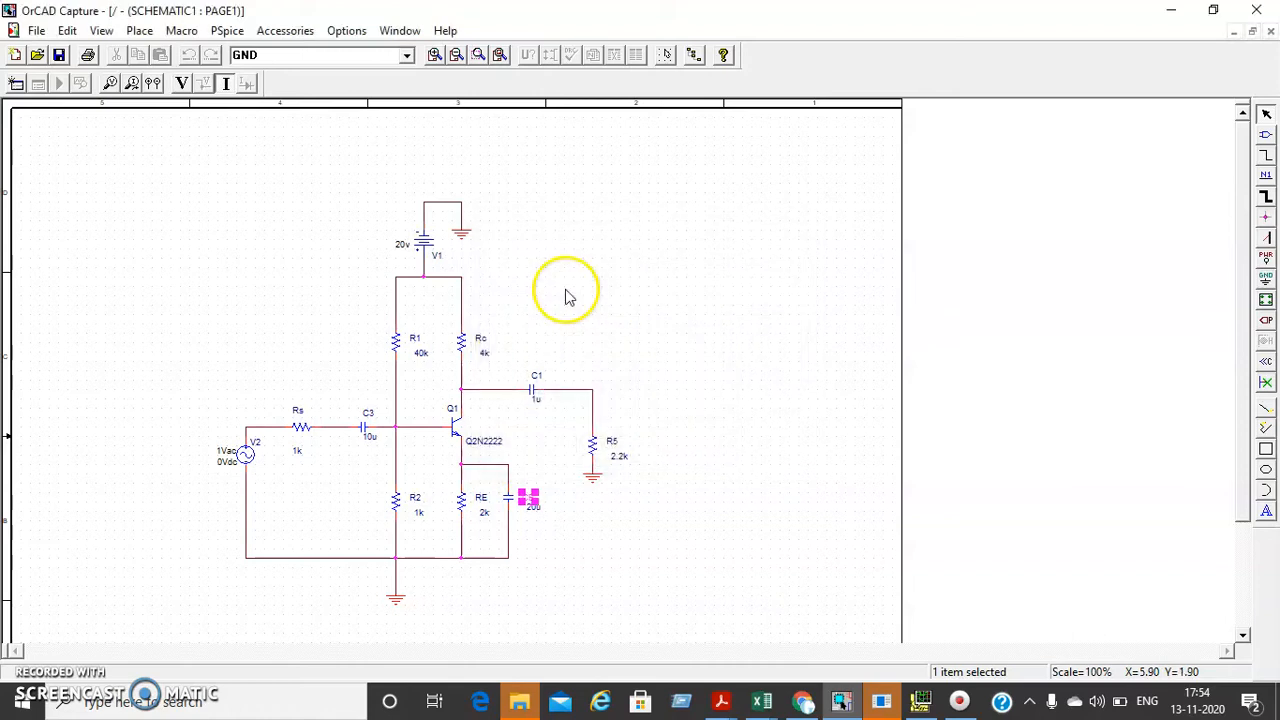
Rename output capacitor C1 as CC2 and input capacitor C3 as CC1.
{"action": "double_click", "coordinate": [537, 374]}
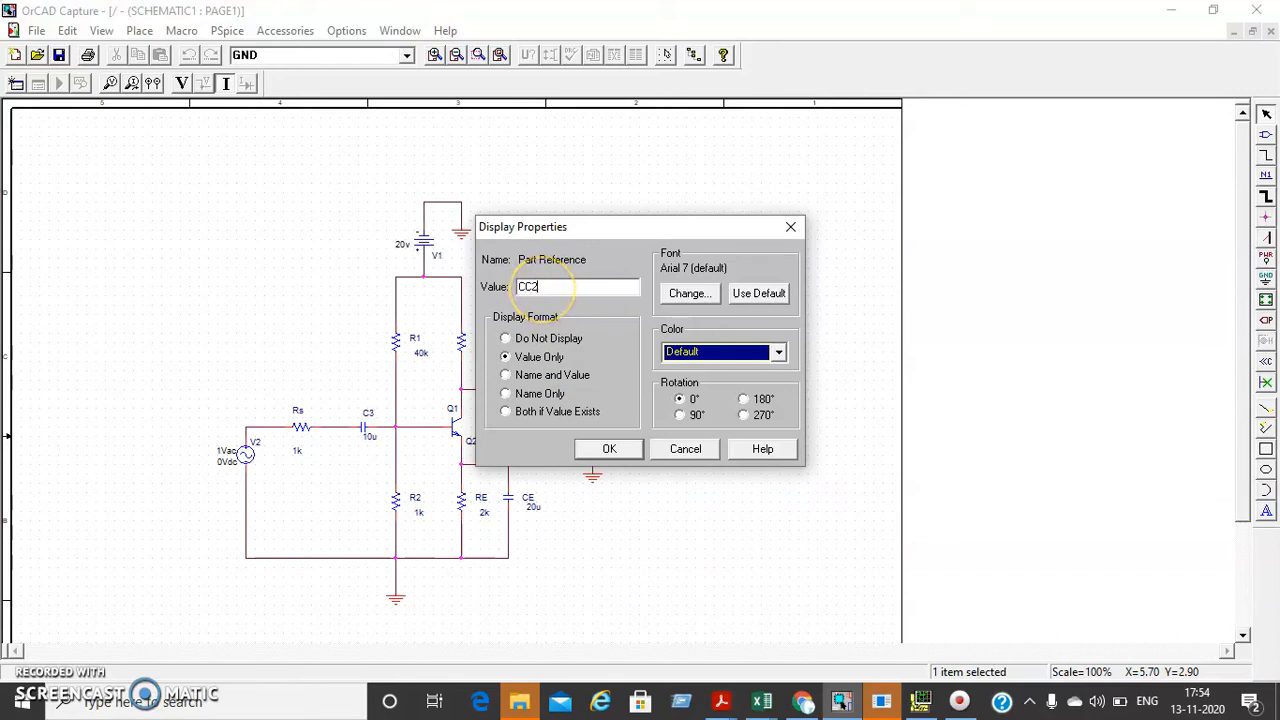
{"action": "type", "text": "CC2"}
{"action": "key", "text": "Return"}
{"action": "double_click", "coordinate": [368, 412]}
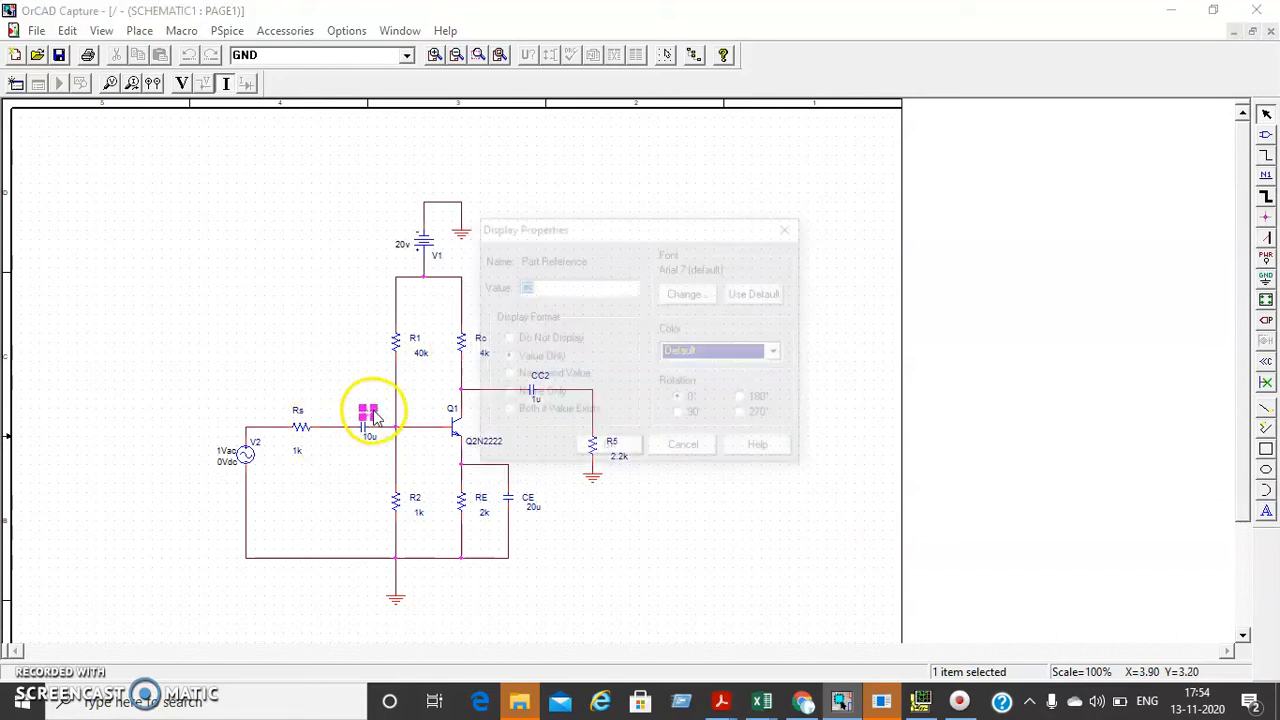
{"action": "left_click", "coordinate": [571, 286]}
{"action": "left_click", "coordinate": [547, 287]}
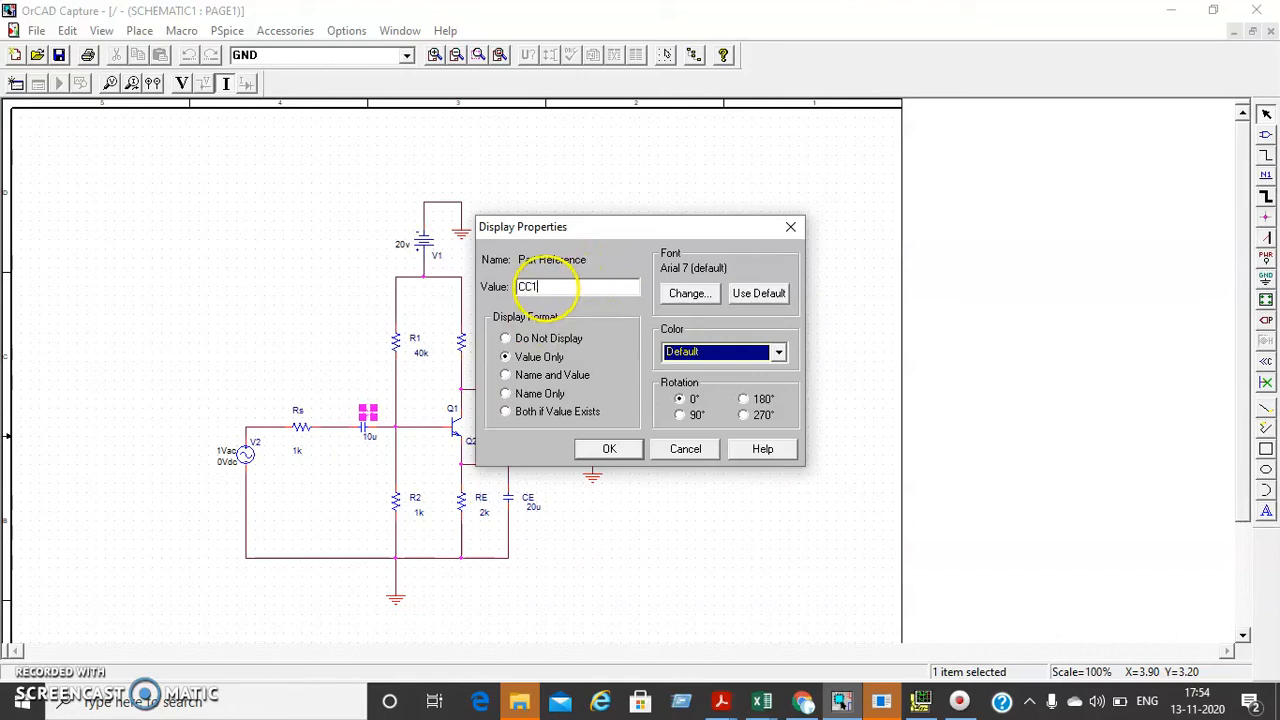
{"action": "left_click", "coordinate": [609, 449]}
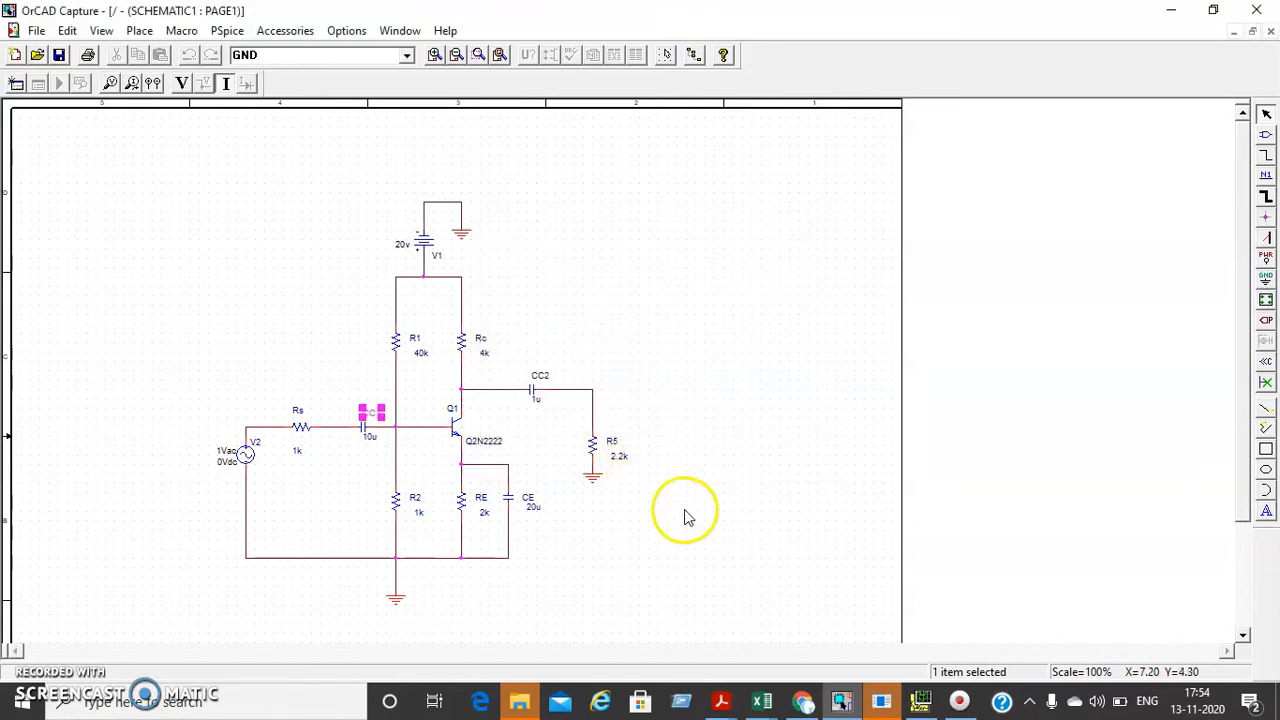
Rename load resistor R5 as RL and DC supply V1 as VCC.
{"action": "double_click", "coordinate": [613, 444]}
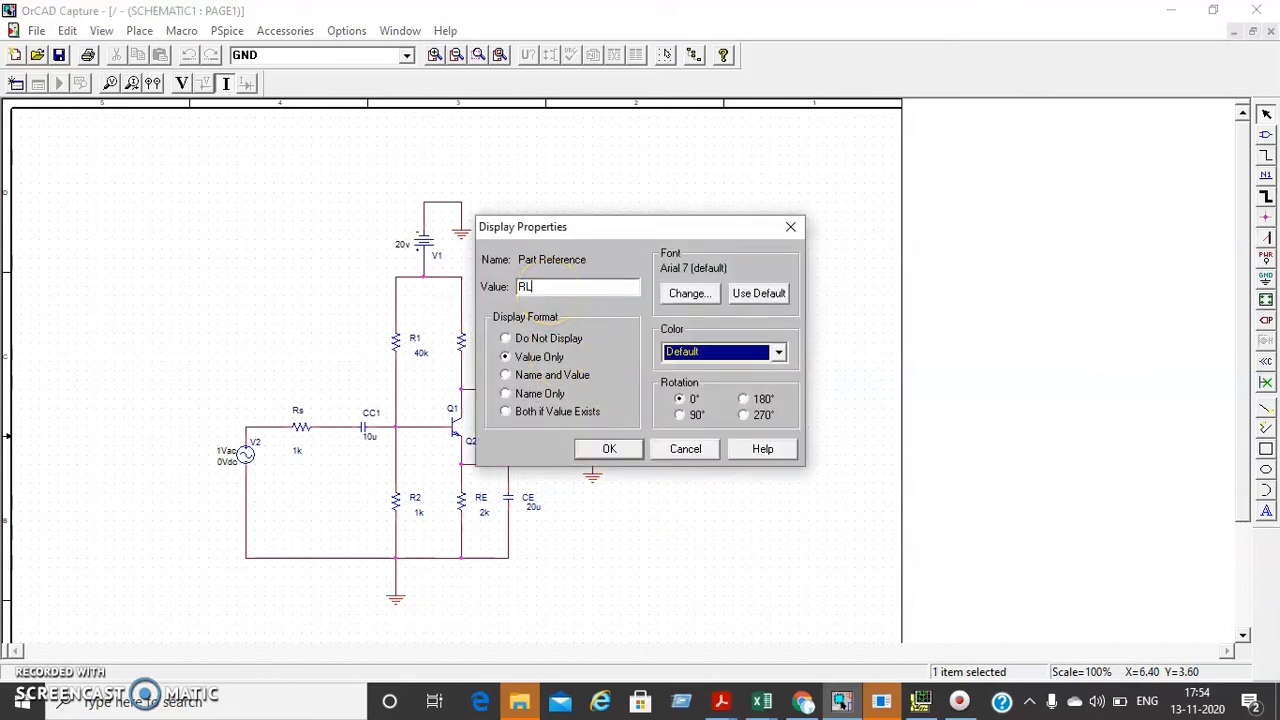
{"action": "key", "text": "Return"}
{"action": "double_click", "coordinate": [437, 255]}
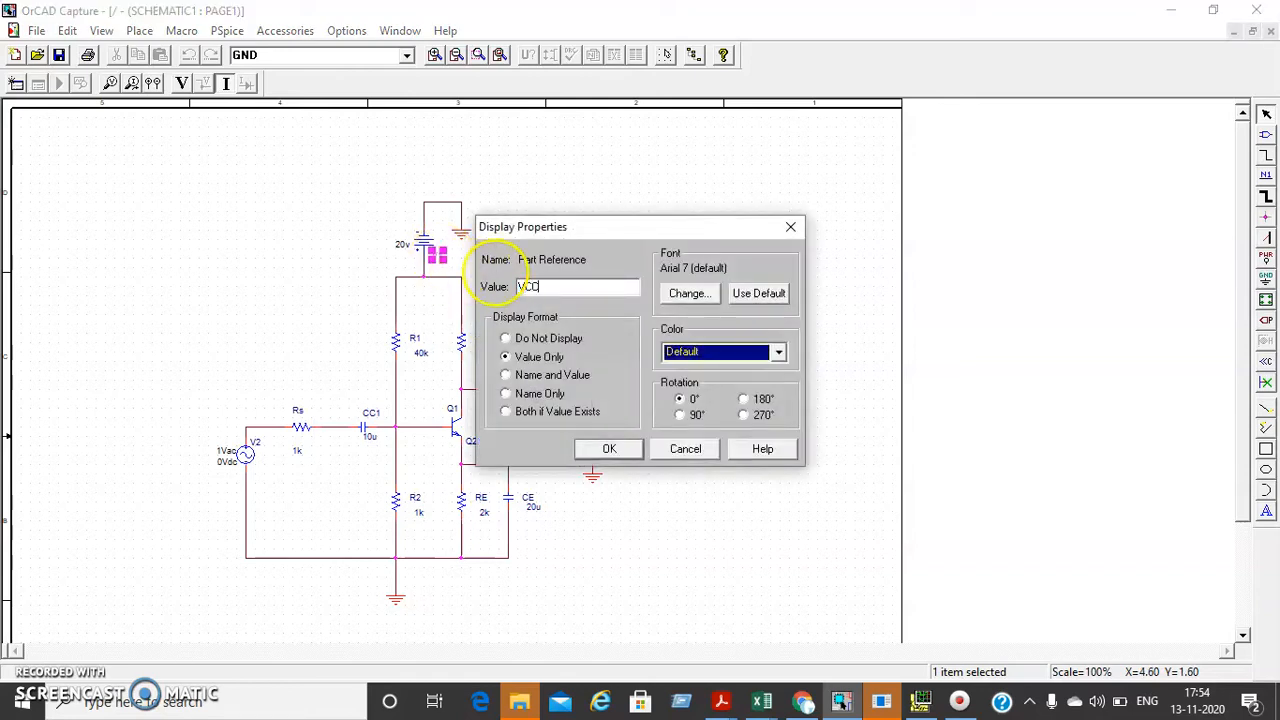
{"action": "key", "text": "Return"}
Rename AC source V2 as Vin and move its 1Vac and 0Vdc labels clear of the source symbol.
{"action": "double_click", "coordinate": [253, 441]}
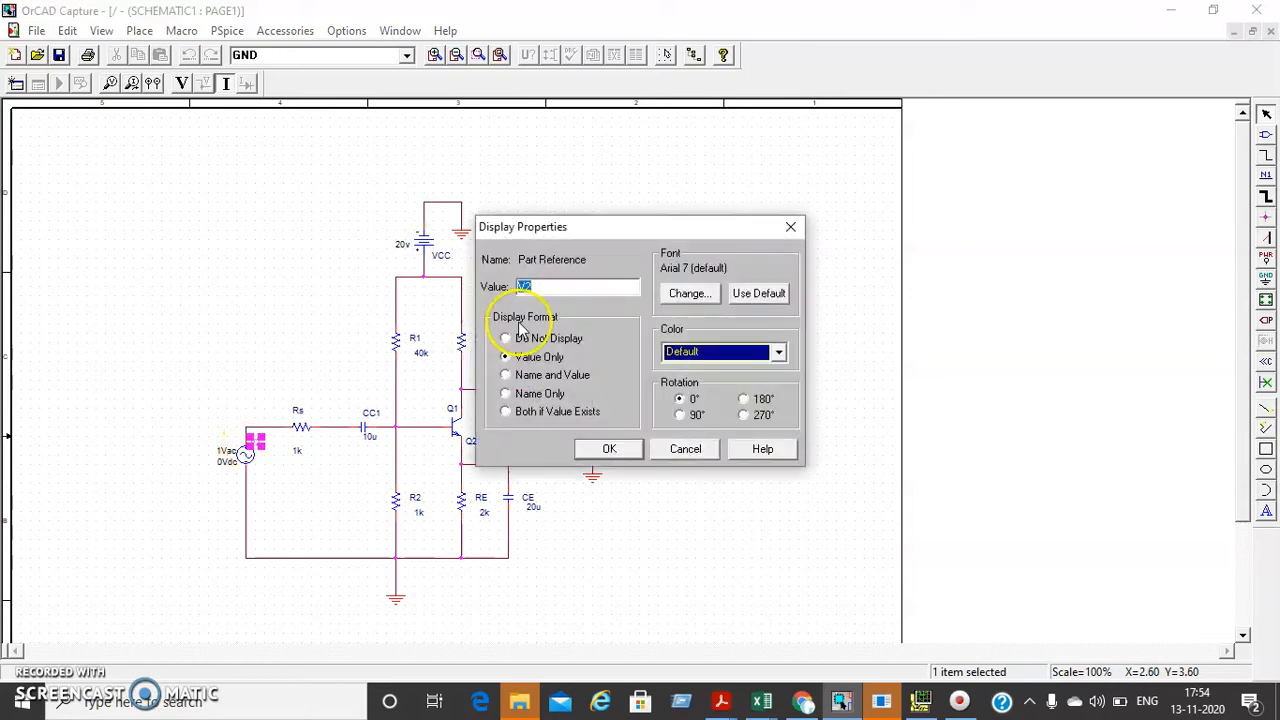
{"action": "key", "text": "Return"}
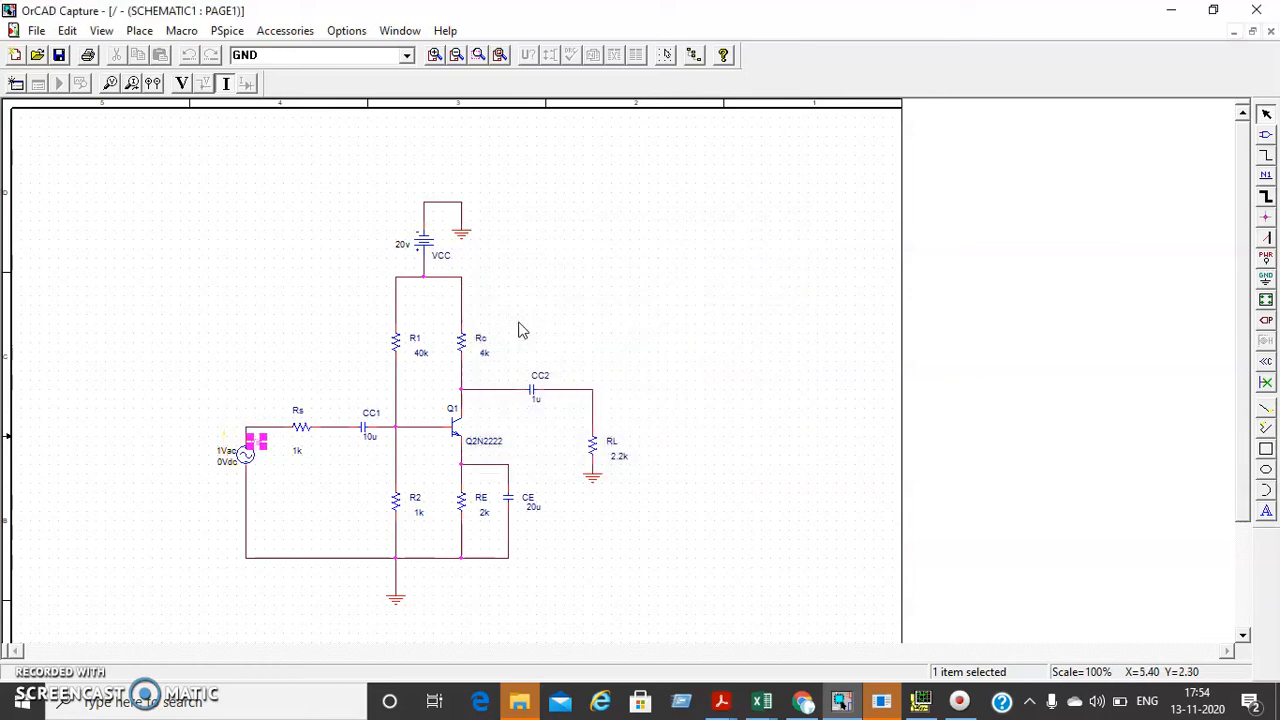
{"action": "left_click", "coordinate": [226, 454]}
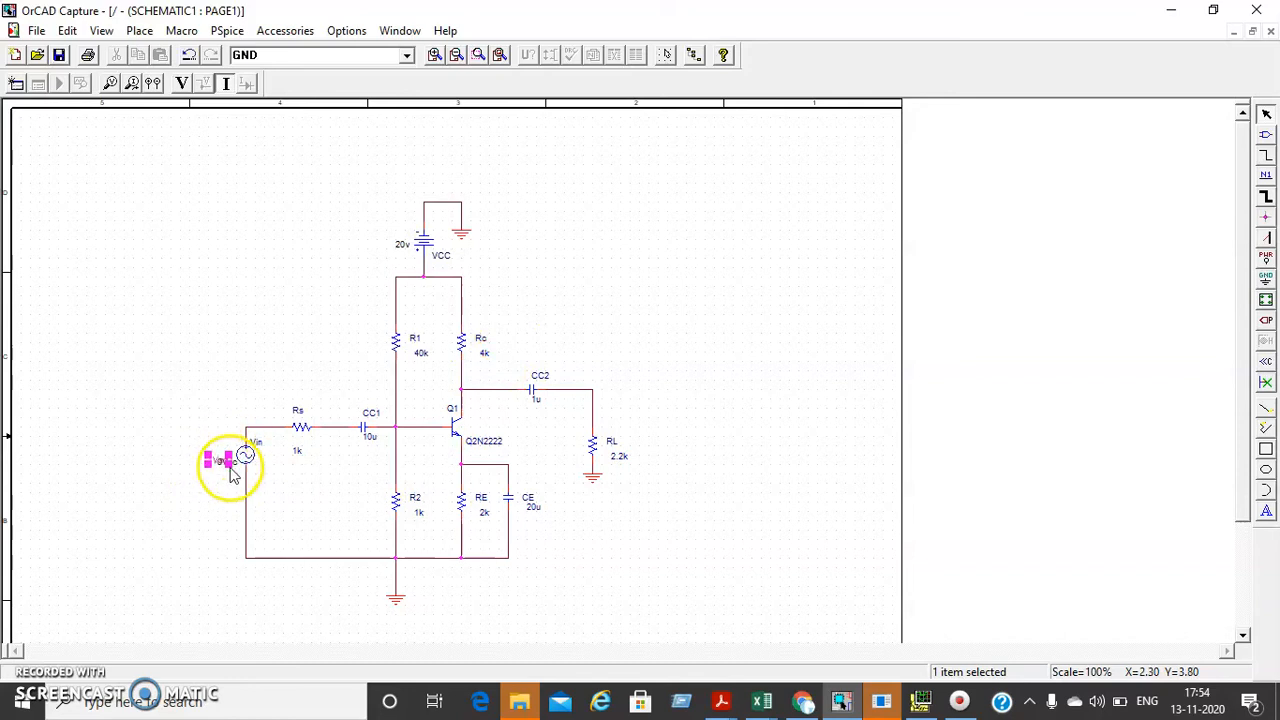
{"action": "left_click_drag", "start_coordinate": [208, 453], "coordinate": [214, 473]}
{"action": "left_click", "coordinate": [232, 508]}
{"action": "left_click", "coordinate": [226, 465]}
{"action": "left_click", "coordinate": [200, 523]}
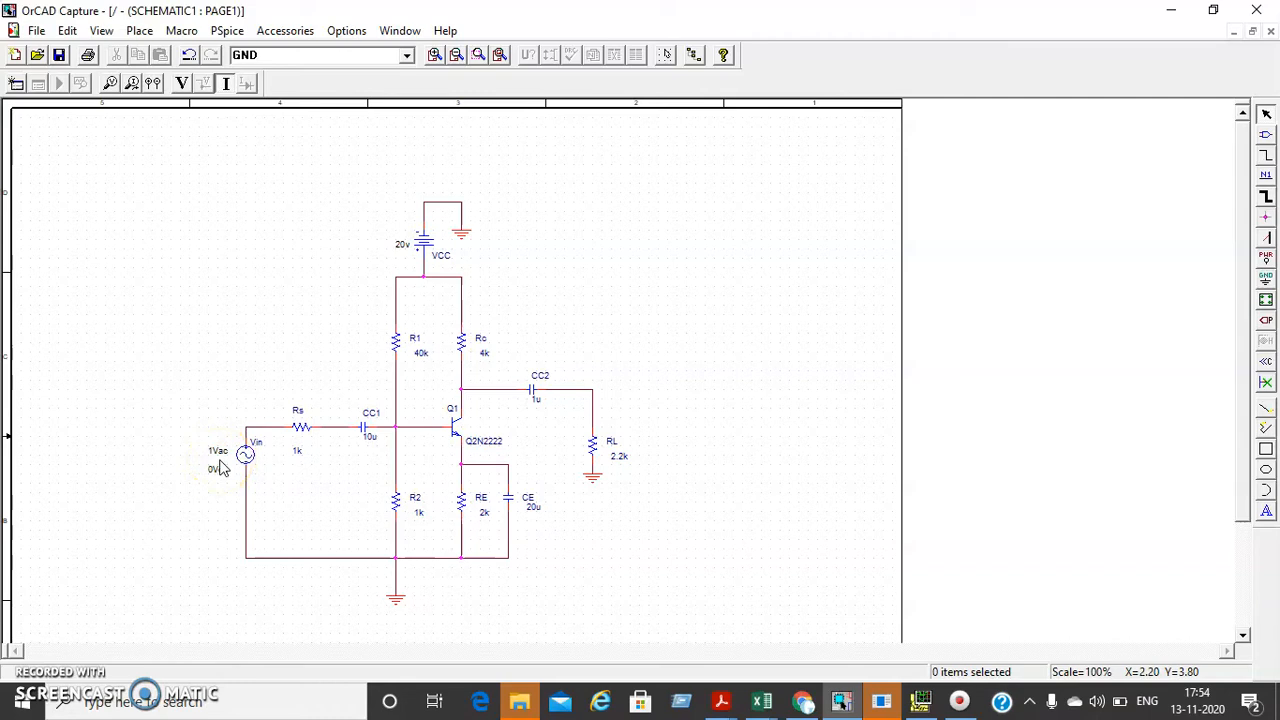
Create a new PSpice simulation profile named fre, inheriting from none.
{"action": "left_click_drag", "start_coordinate": [545, 520], "coordinate": [615, 531]}
{"action": "scroll", "coordinate": [717, 528], "scroll_direction": "down", "scroll_amount": 2}
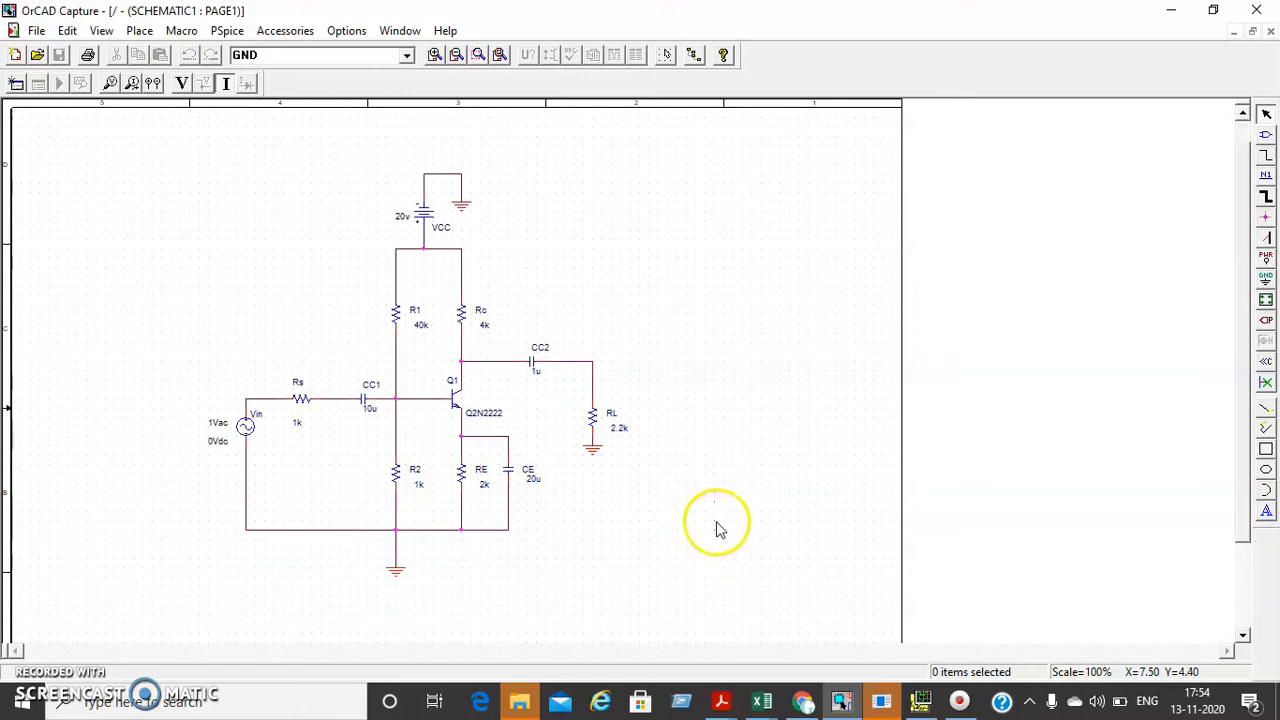
{"action": "scroll", "coordinate": [717, 528], "scroll_direction": "up", "scroll_amount": 1}
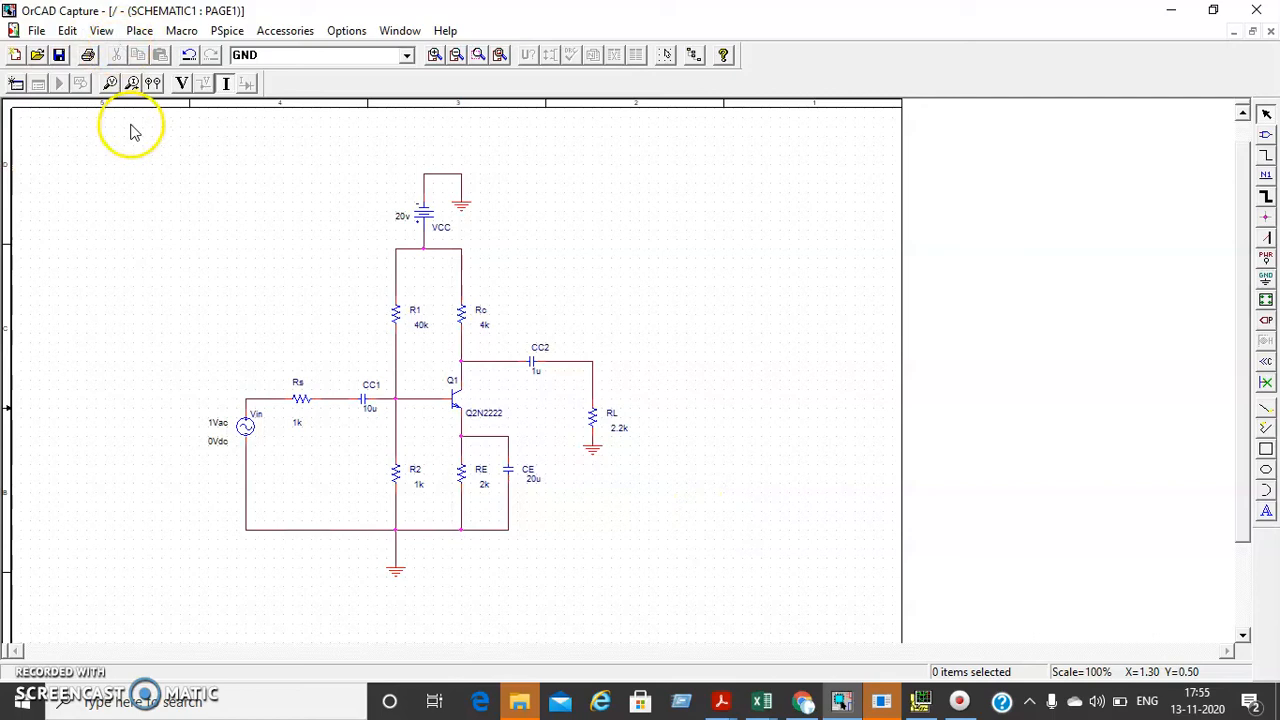
{"action": "left_click", "coordinate": [229, 32]}
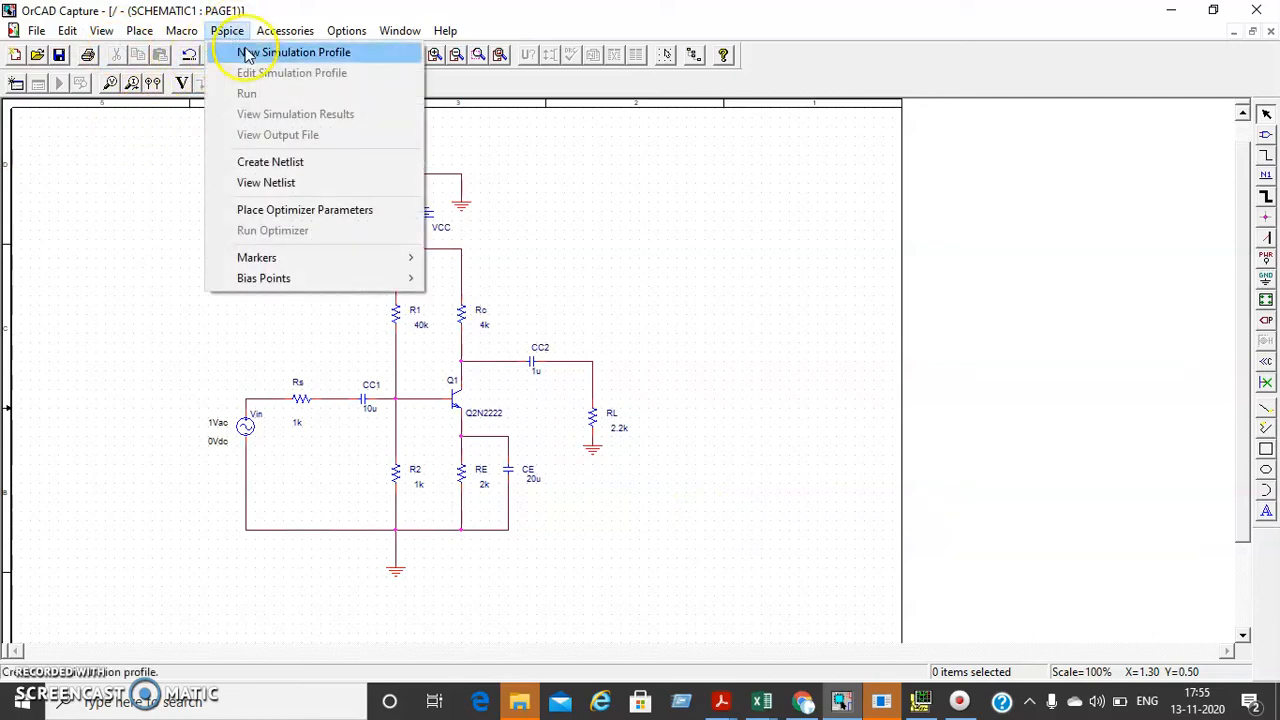
{"action": "left_click", "coordinate": [250, 52]}
{"action": "type", "text": "t"}
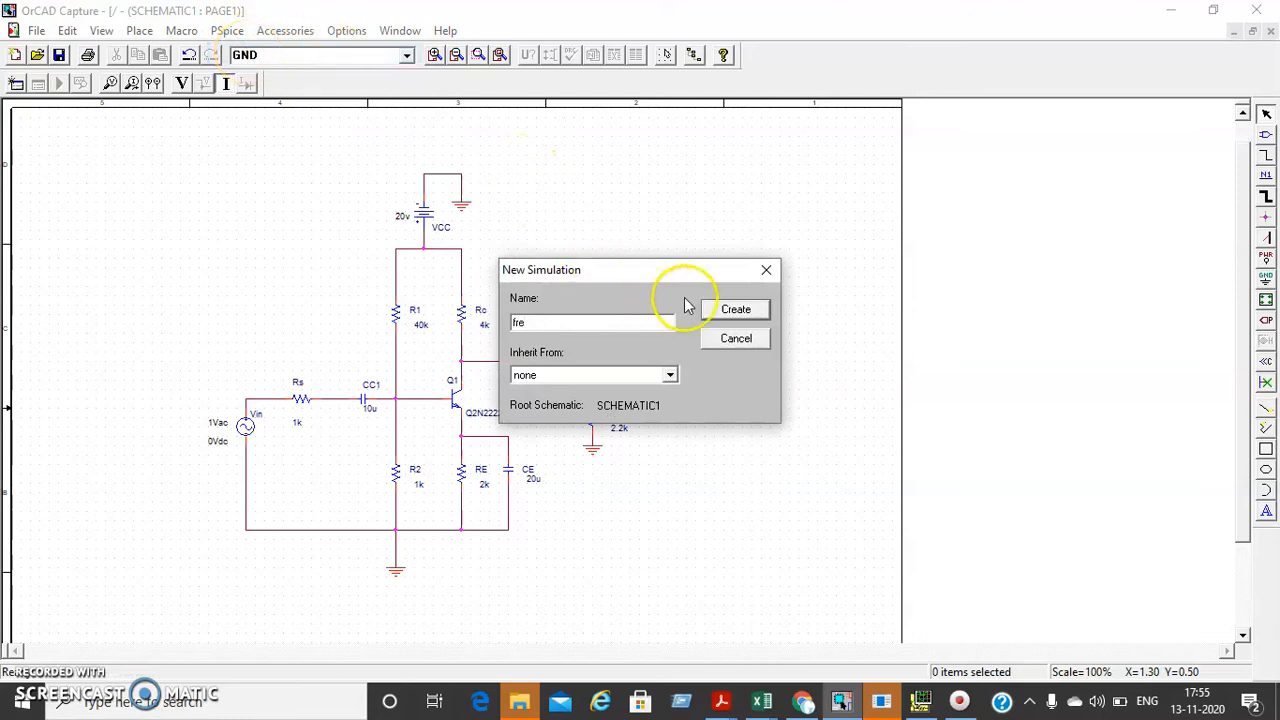
{"action": "left_click", "coordinate": [732, 318]}
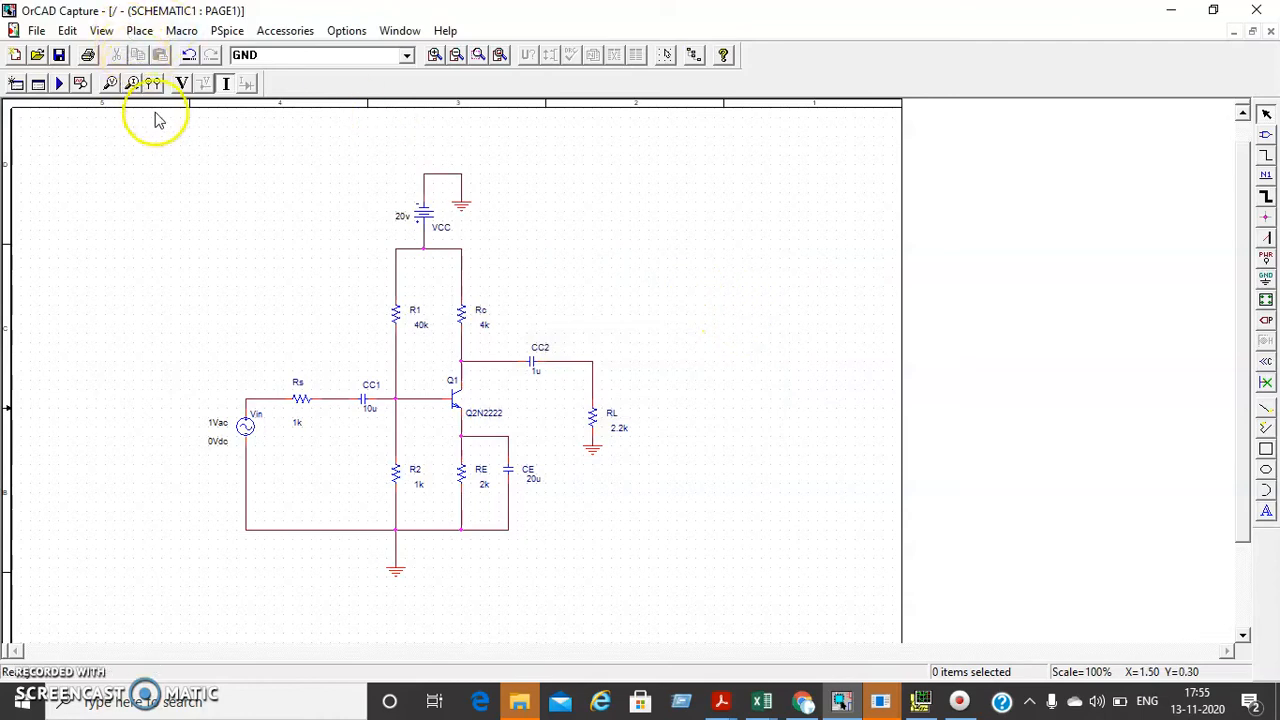
Place a voltage marker on the output node between CC2 and RL.
{"action": "left_click", "coordinate": [111, 84]}
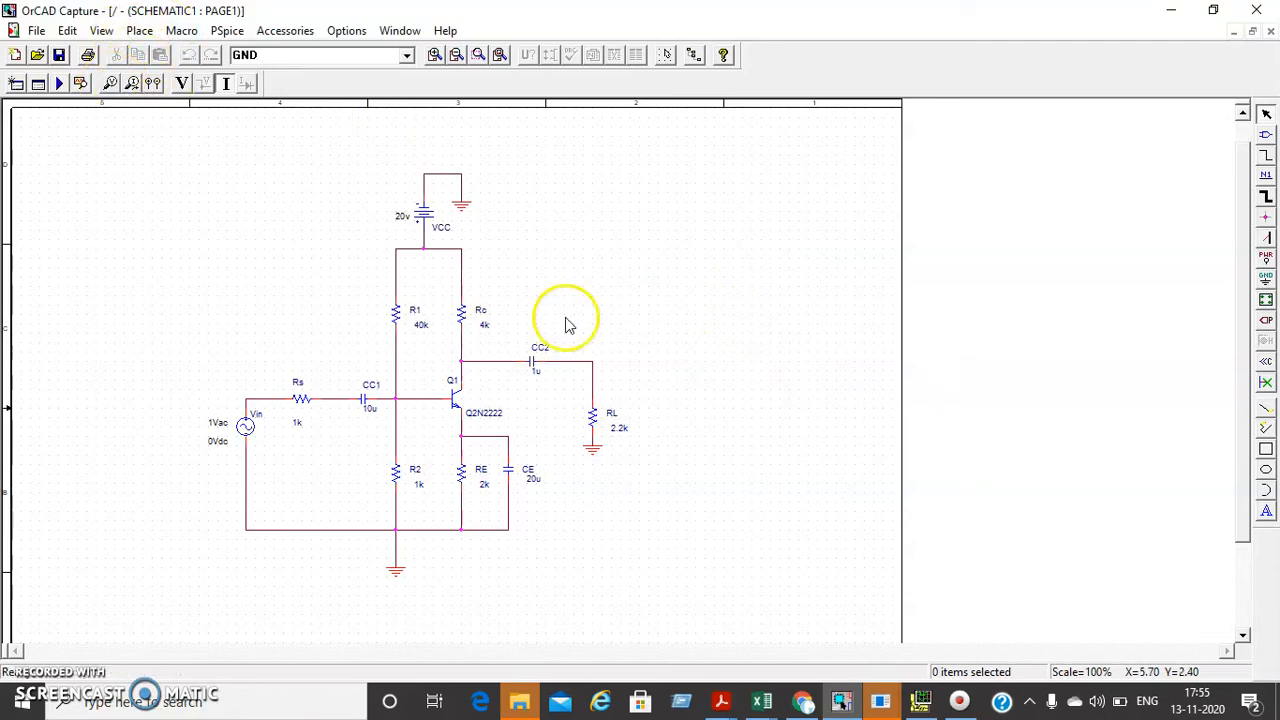
{"action": "left_click", "coordinate": [598, 370]}
{"action": "right_click", "coordinate": [718, 328]}
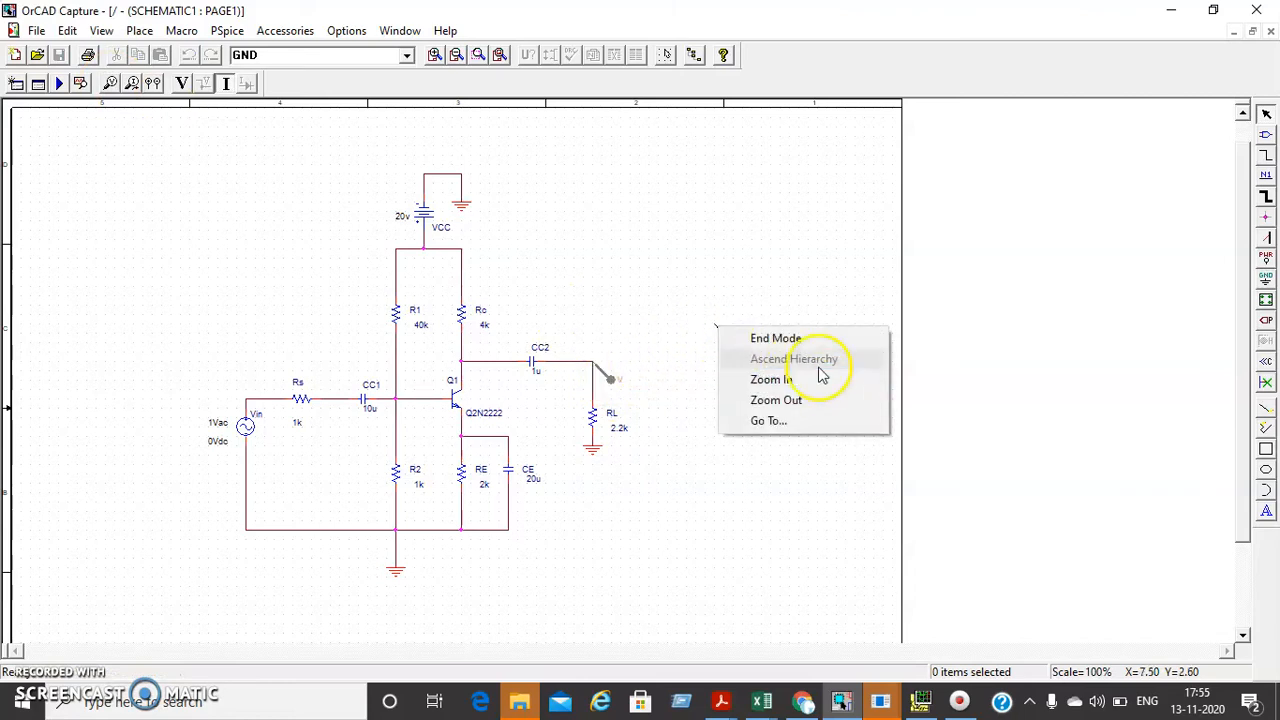
{"action": "left_click", "coordinate": [790, 342]}
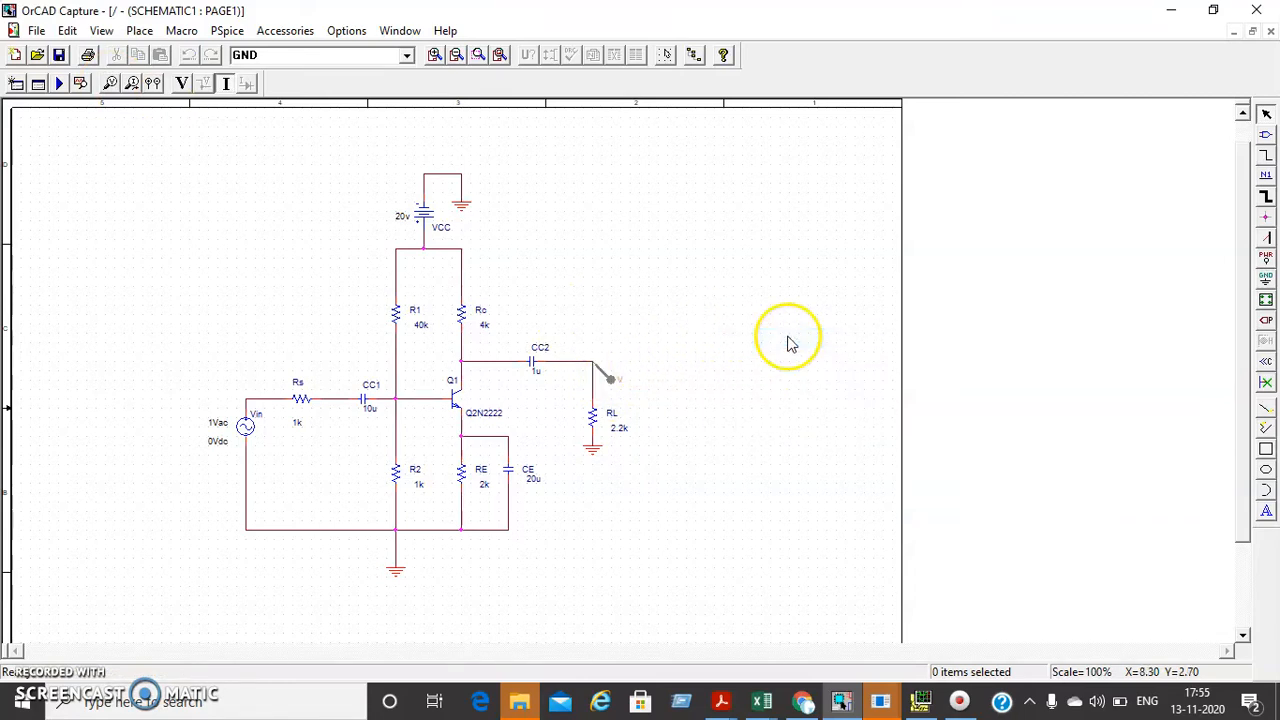
Run the fre simulation, turn off the bias current display on the schematic, and switch to PSpice A/D.
{"action": "left_click", "coordinate": [60, 85]}
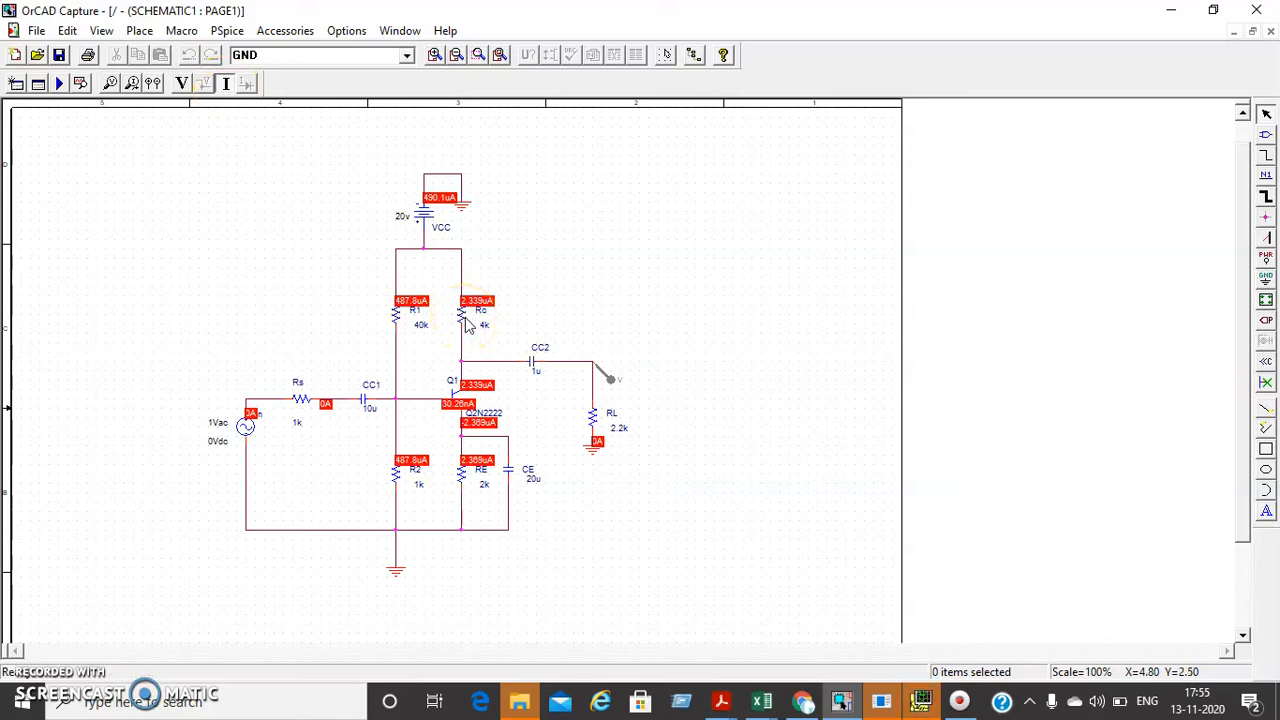
{"action": "left_click", "coordinate": [226, 84]}
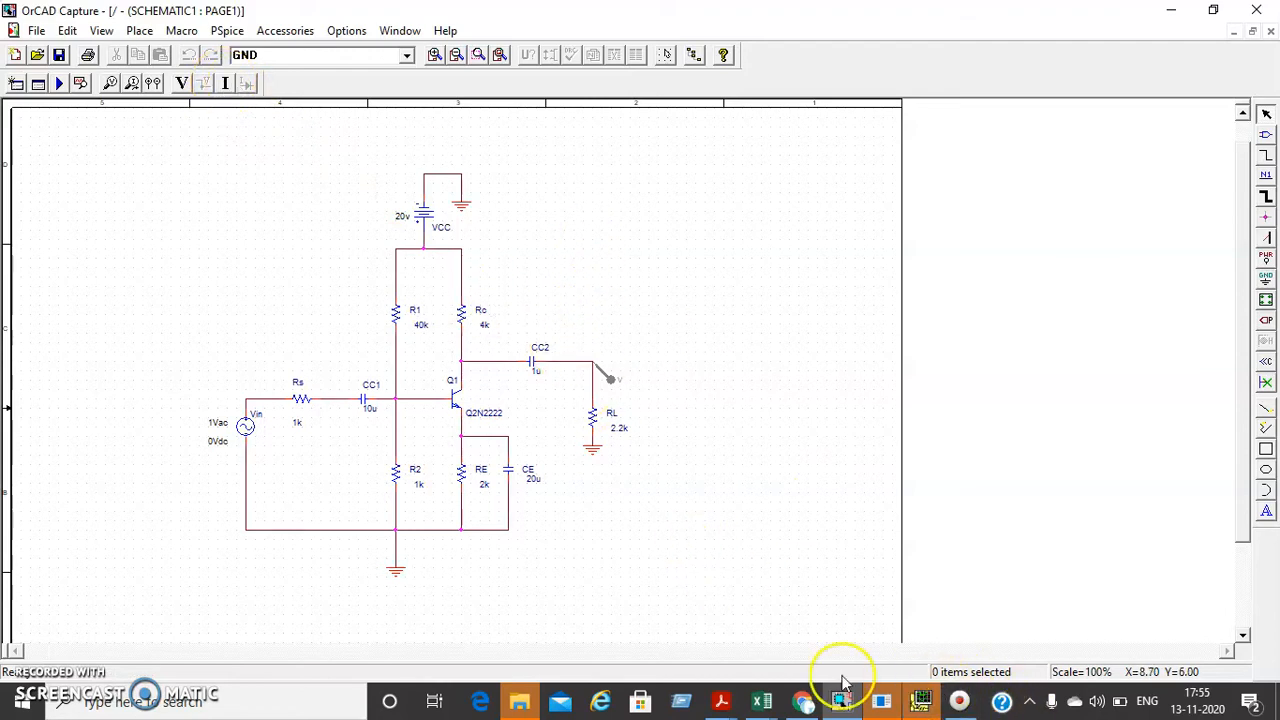
{"action": "left_click", "coordinate": [920, 702]}
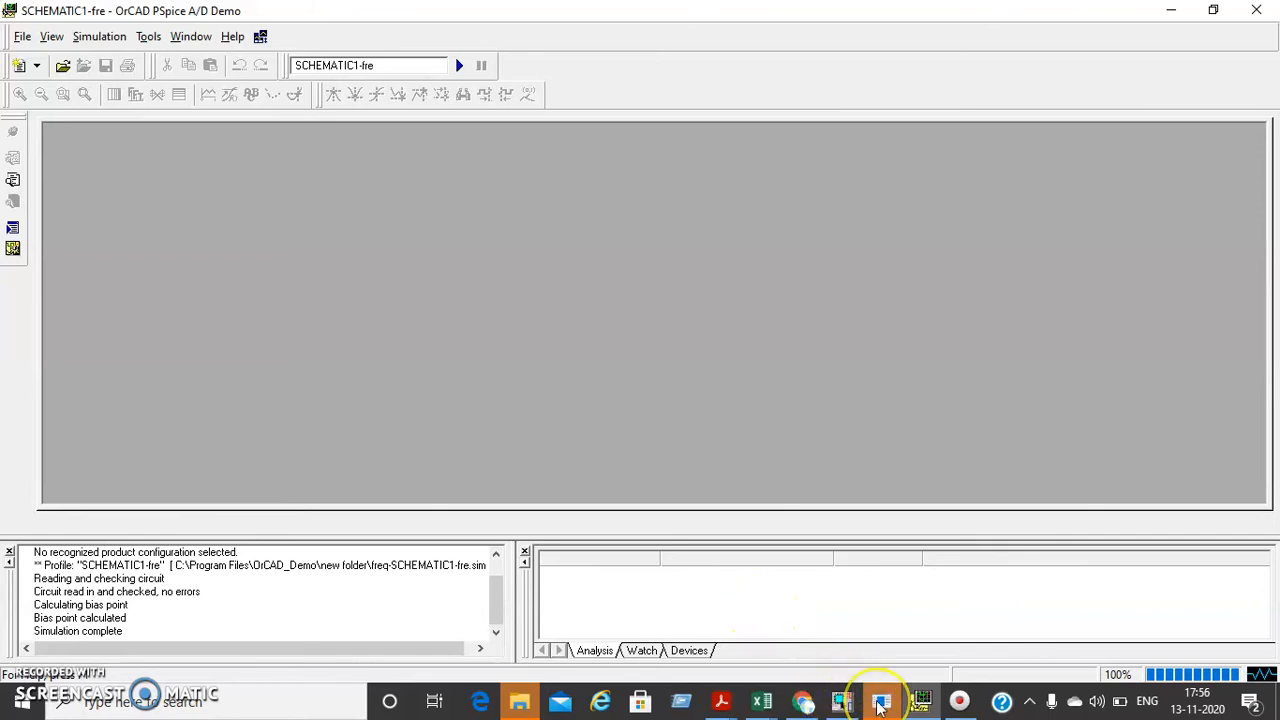
{"action": "mouse_move", "coordinate": [879, 702]}
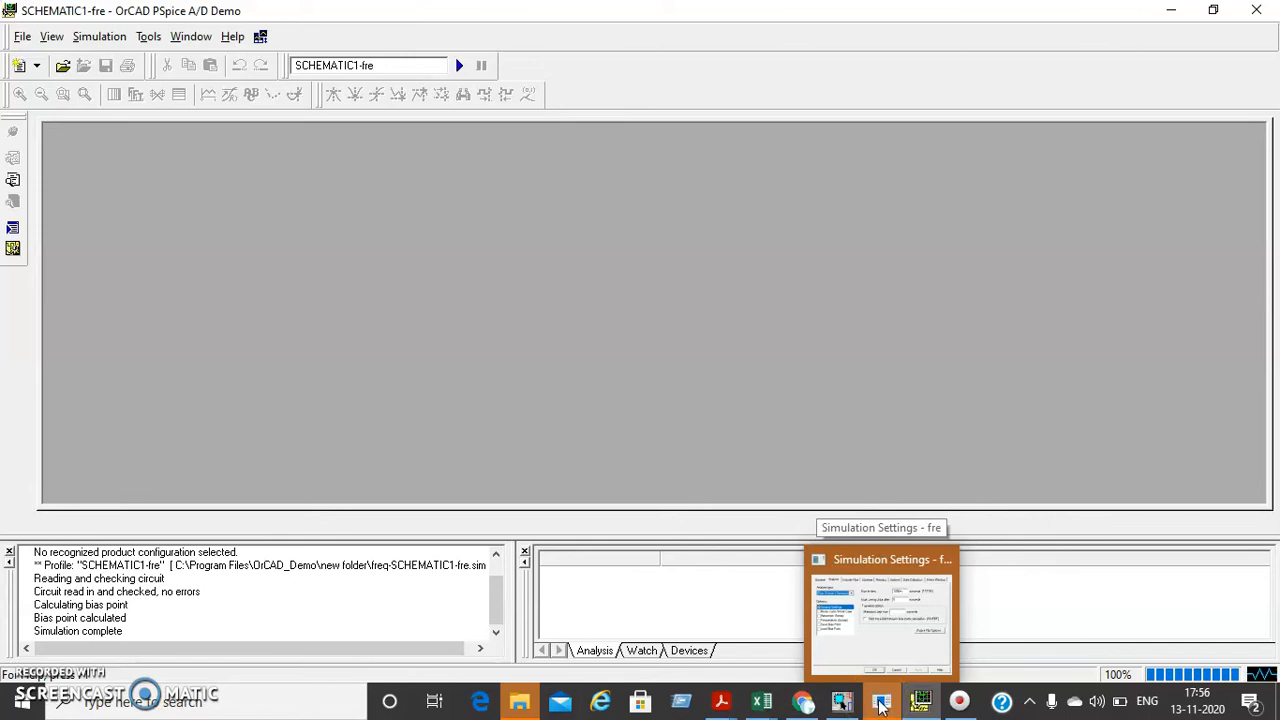
{"action": "left_click", "coordinate": [881, 704]}
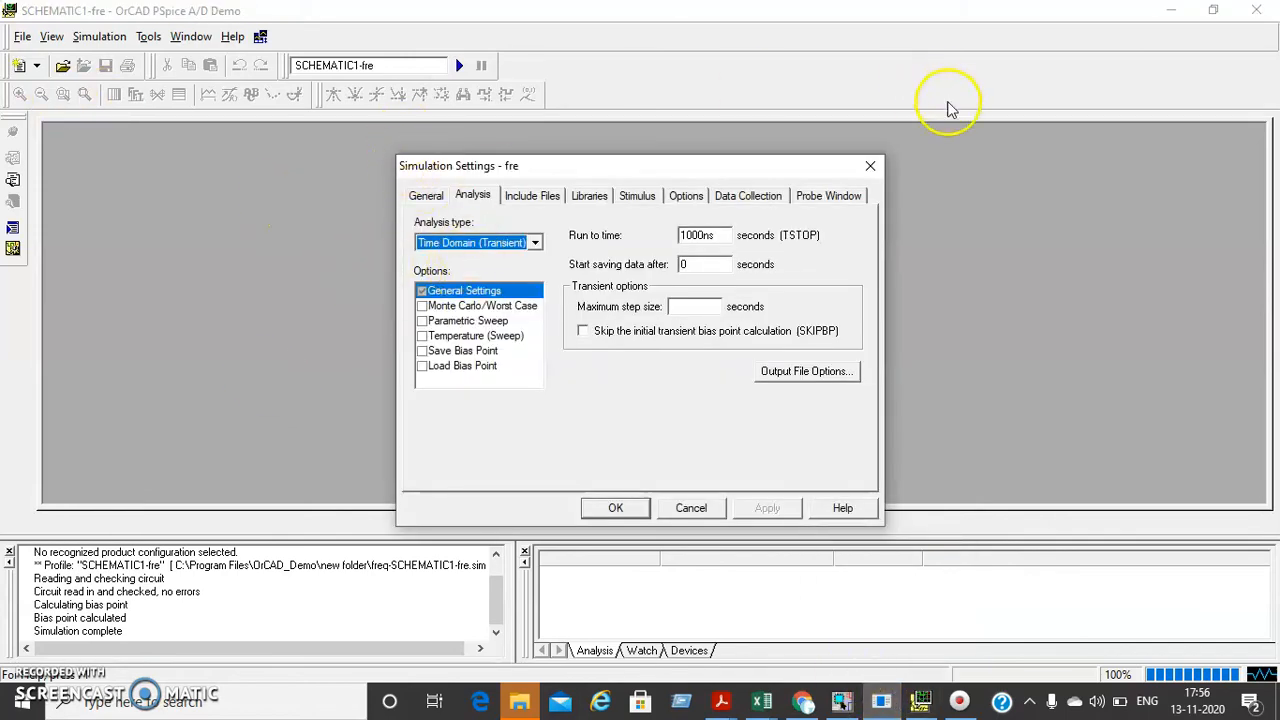
{"action": "left_click", "coordinate": [535, 243]}
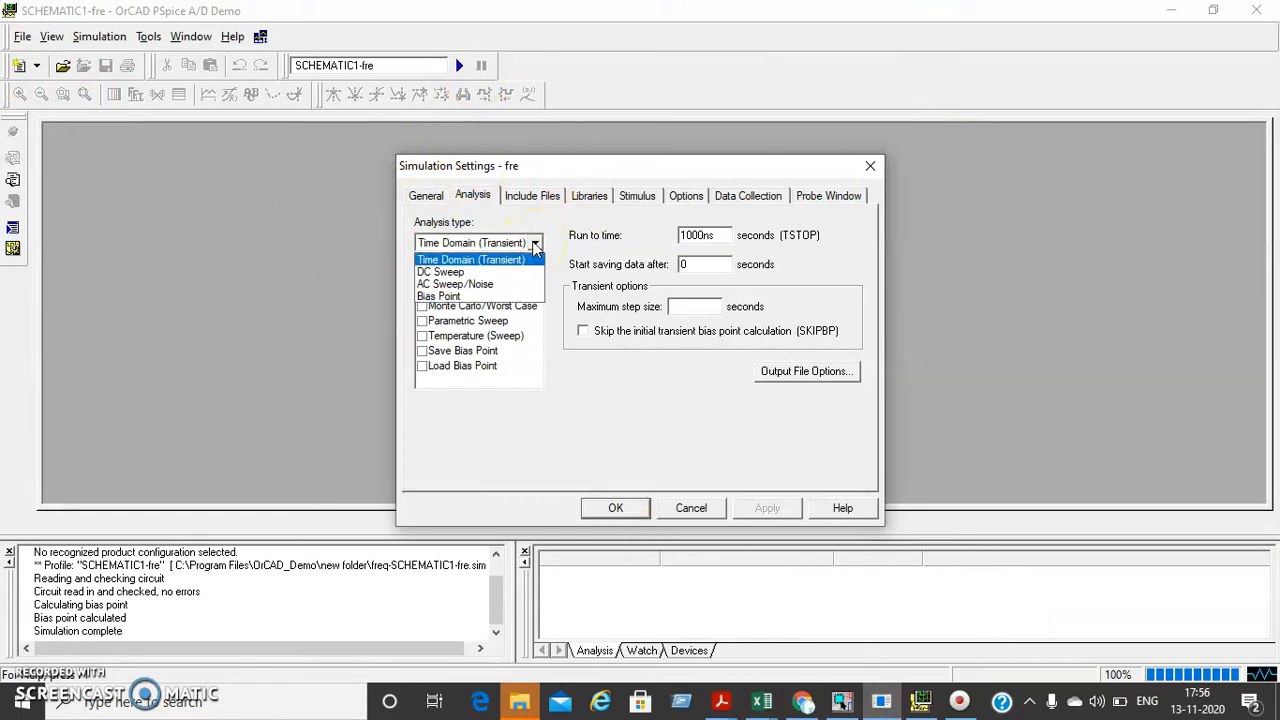
{"action": "left_click", "coordinate": [465, 285]}
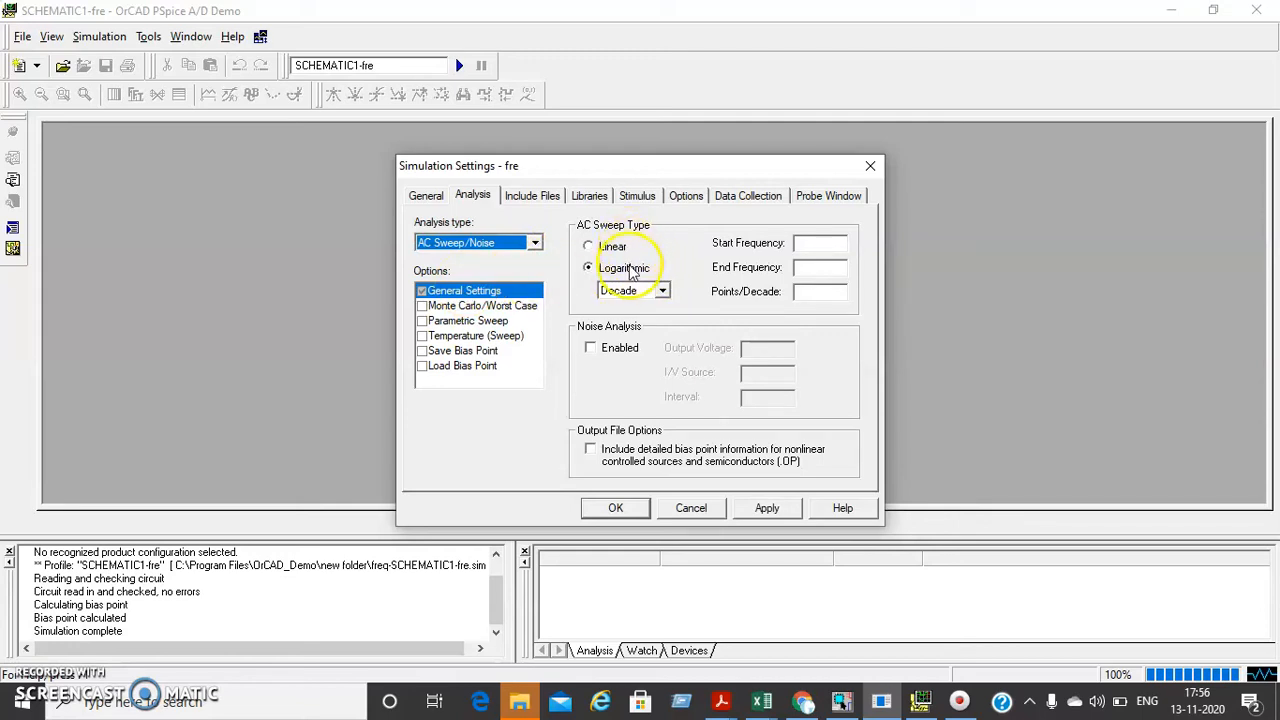
{"action": "left_click", "coordinate": [808, 244]}
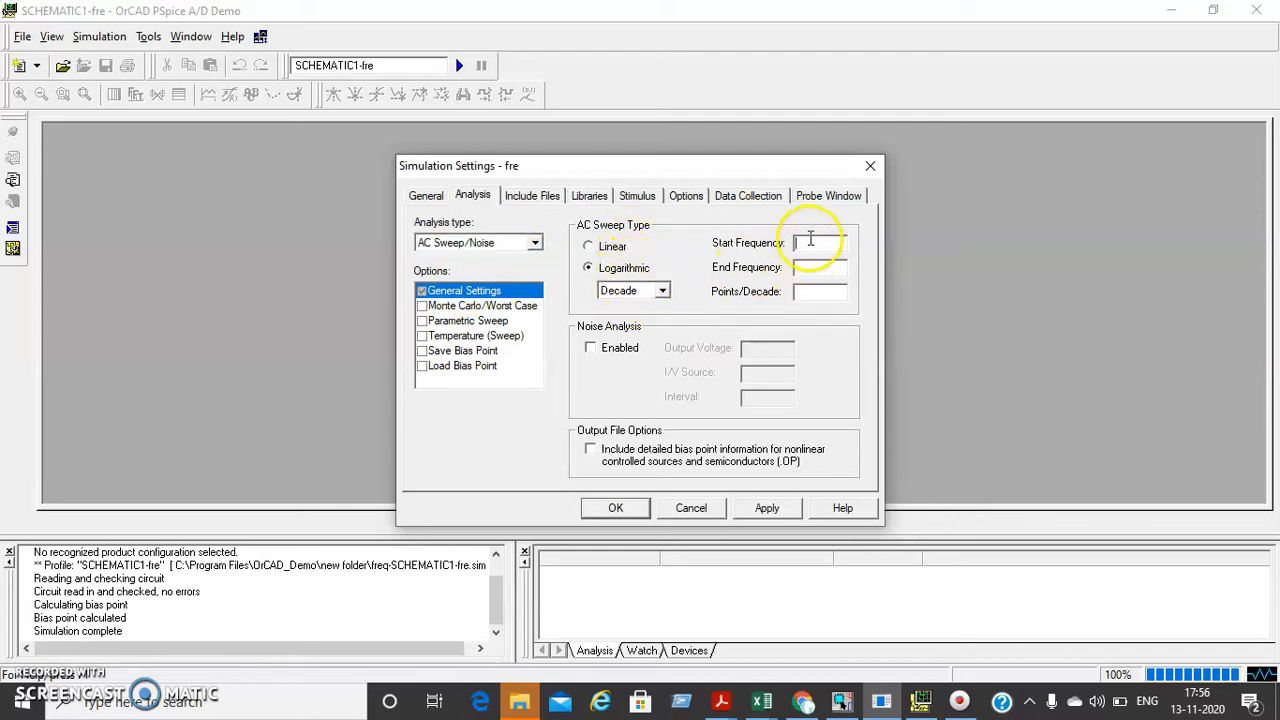
{"action": "left_click", "coordinate": [814, 270]}
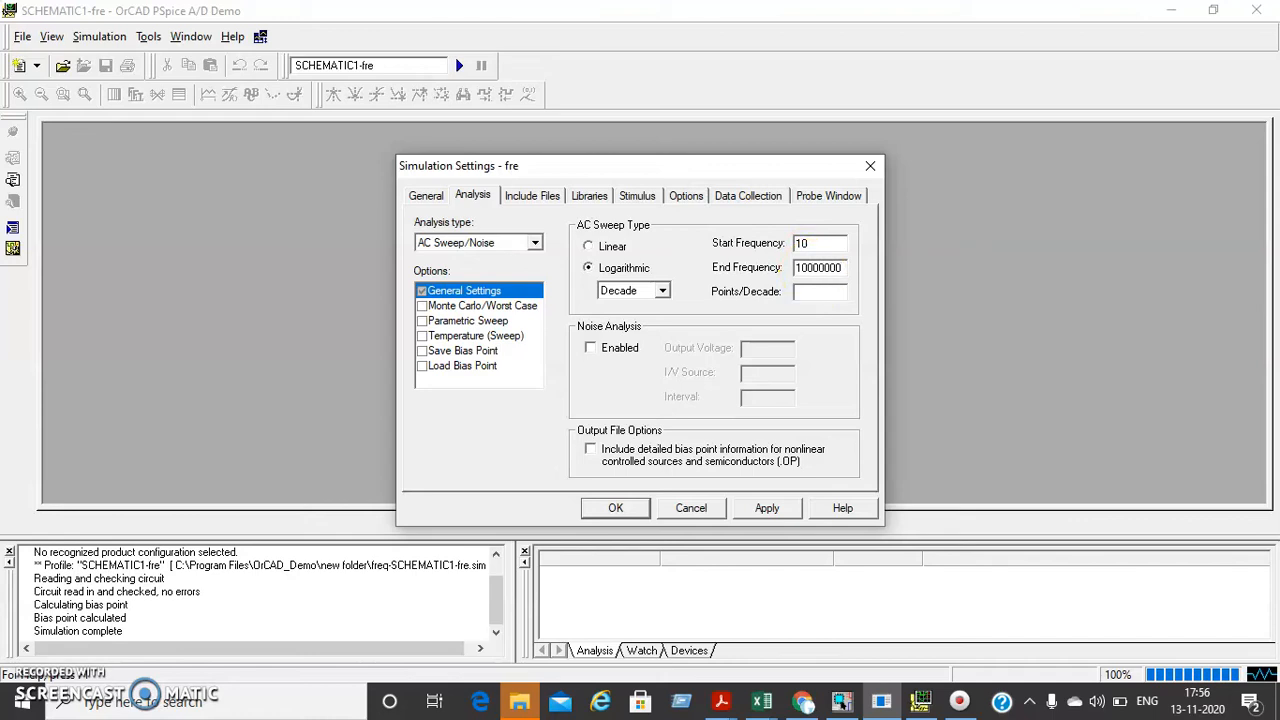
{"action": "left_click", "coordinate": [817, 290]}
{"action": "left_click", "coordinate": [767, 510]}
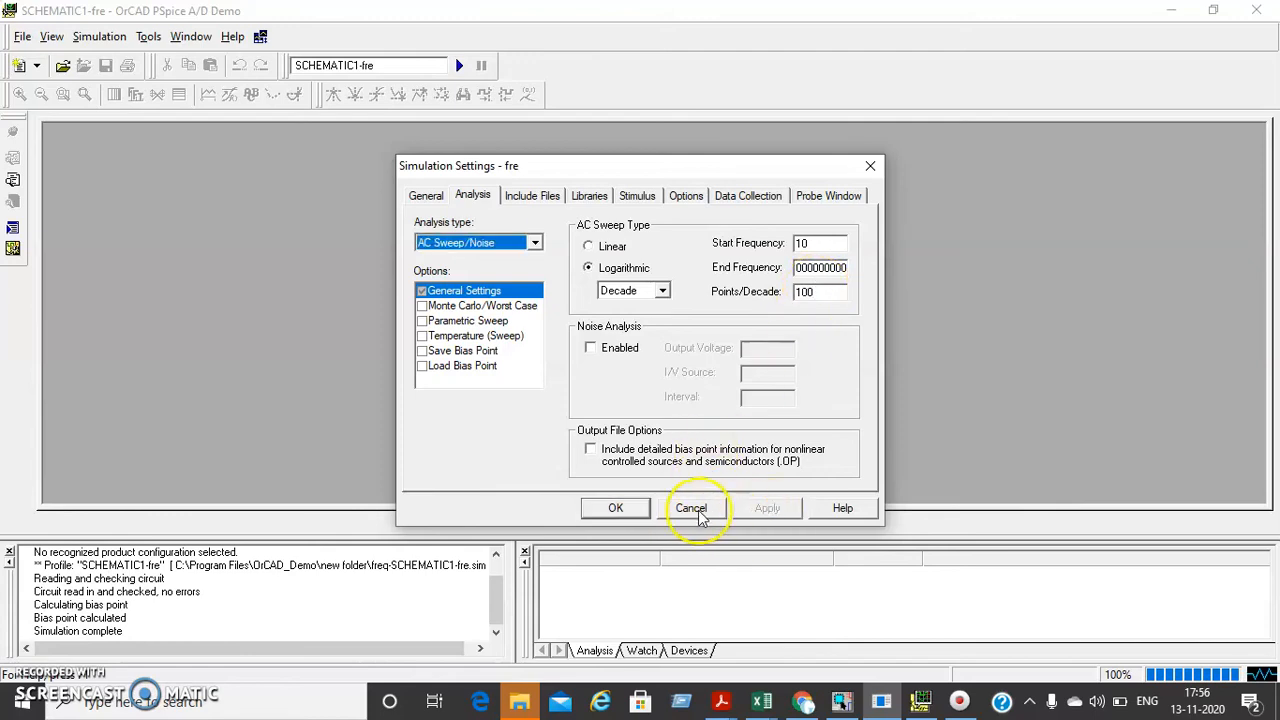
{"action": "left_click", "coordinate": [613, 508]}
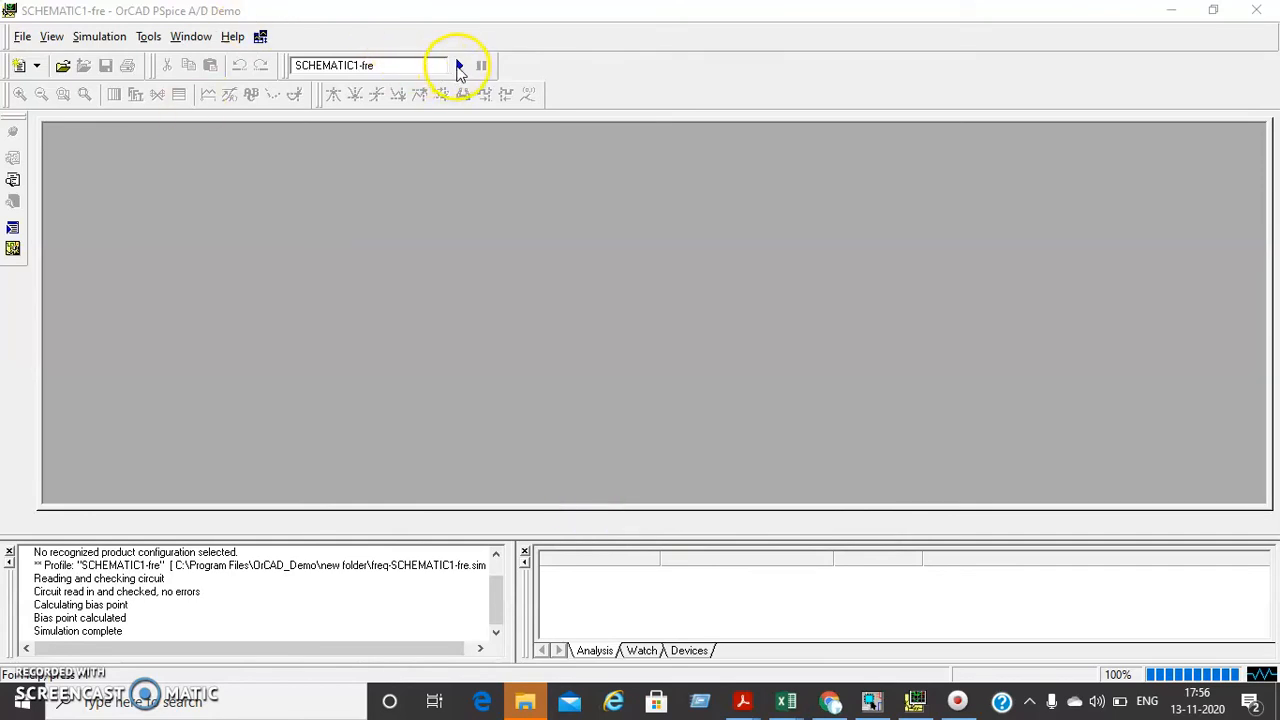
Run the AC sweep and compare the plotted output response with the marked node in the OrCAD Capture schematic.
{"action": "left_click", "coordinate": [459, 67]}
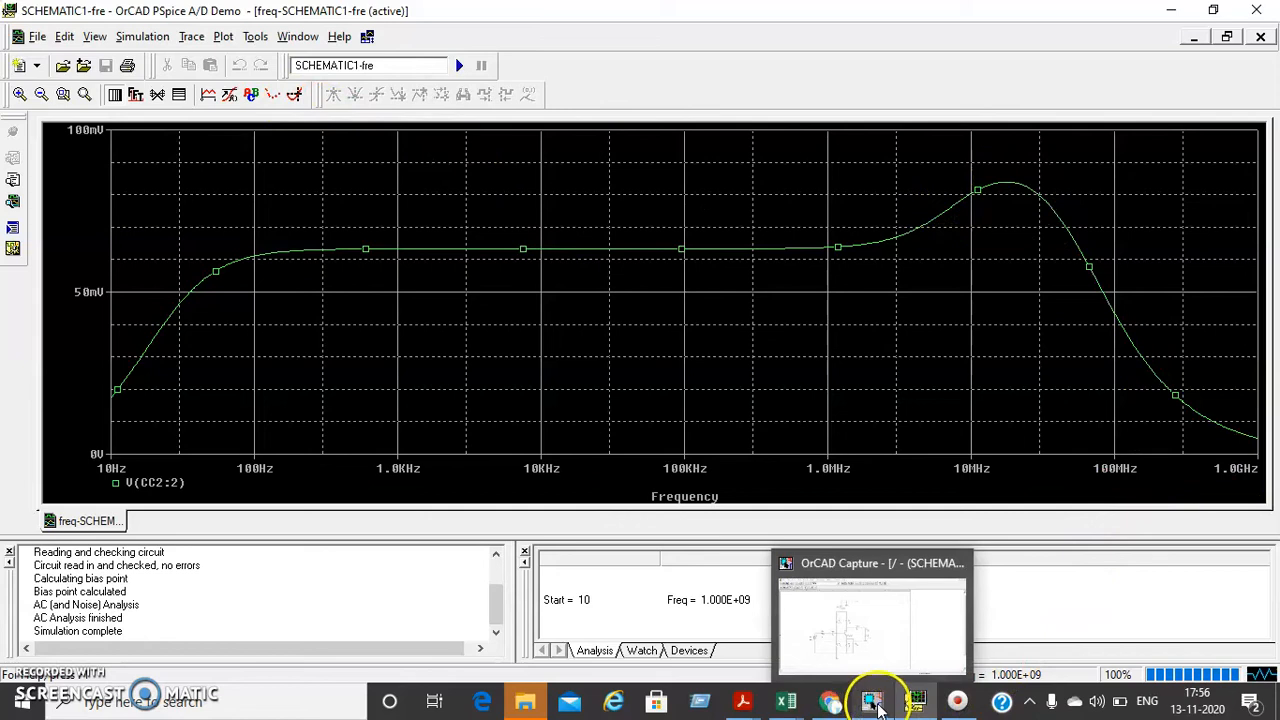
{"action": "left_click", "coordinate": [876, 705]}
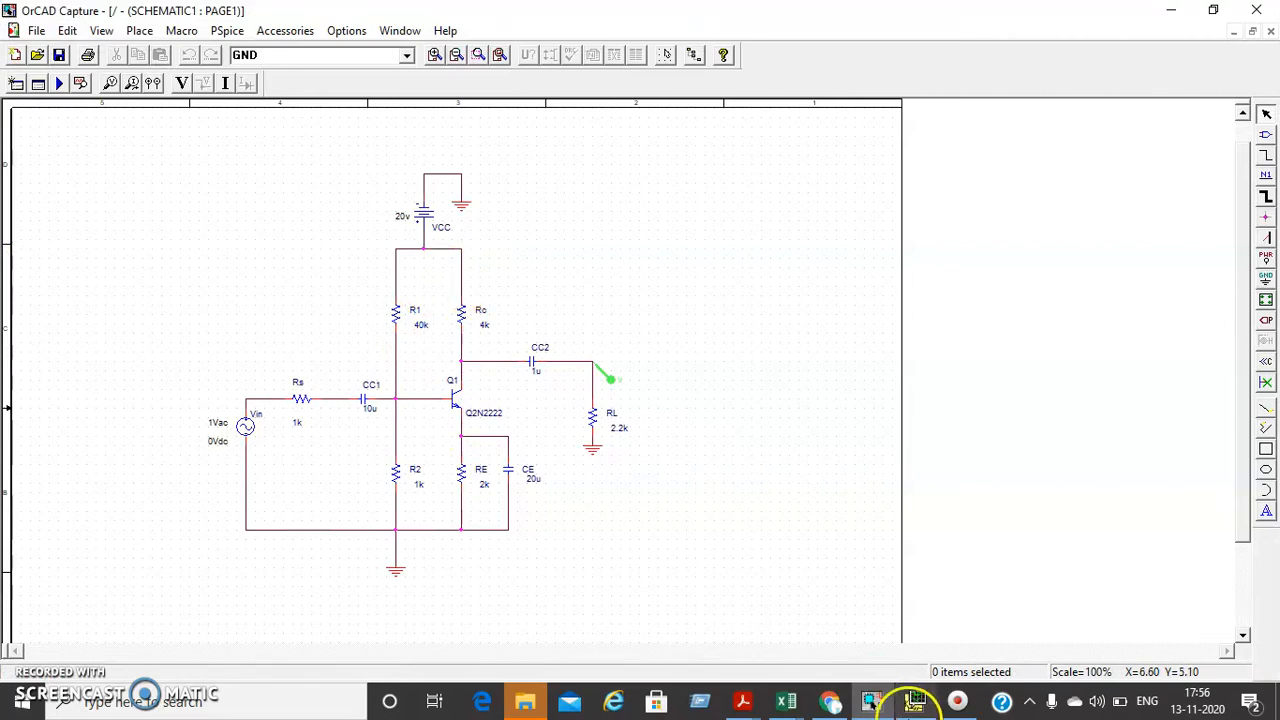
{"action": "left_click", "coordinate": [914, 700]}
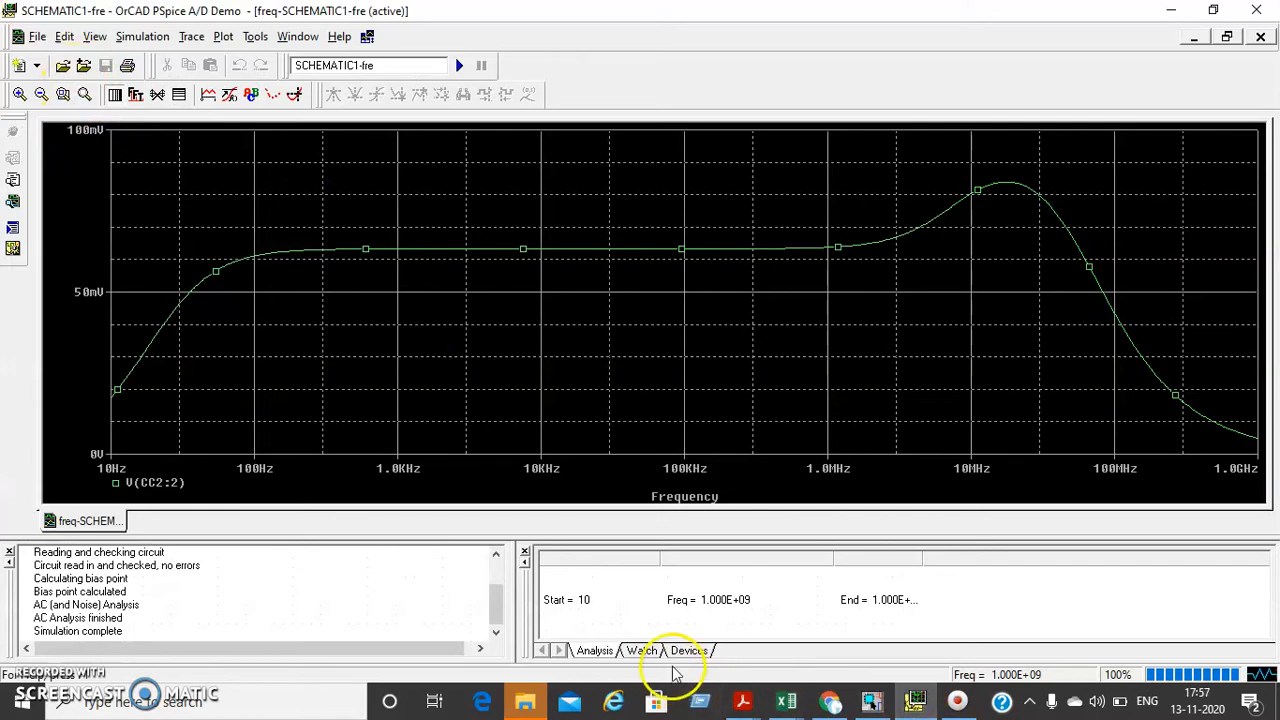
Switch to OrCAD Capture and set the AC magnitude of source Vin to 1mVac.
{"action": "mouse_move", "coordinate": [833, 704]}
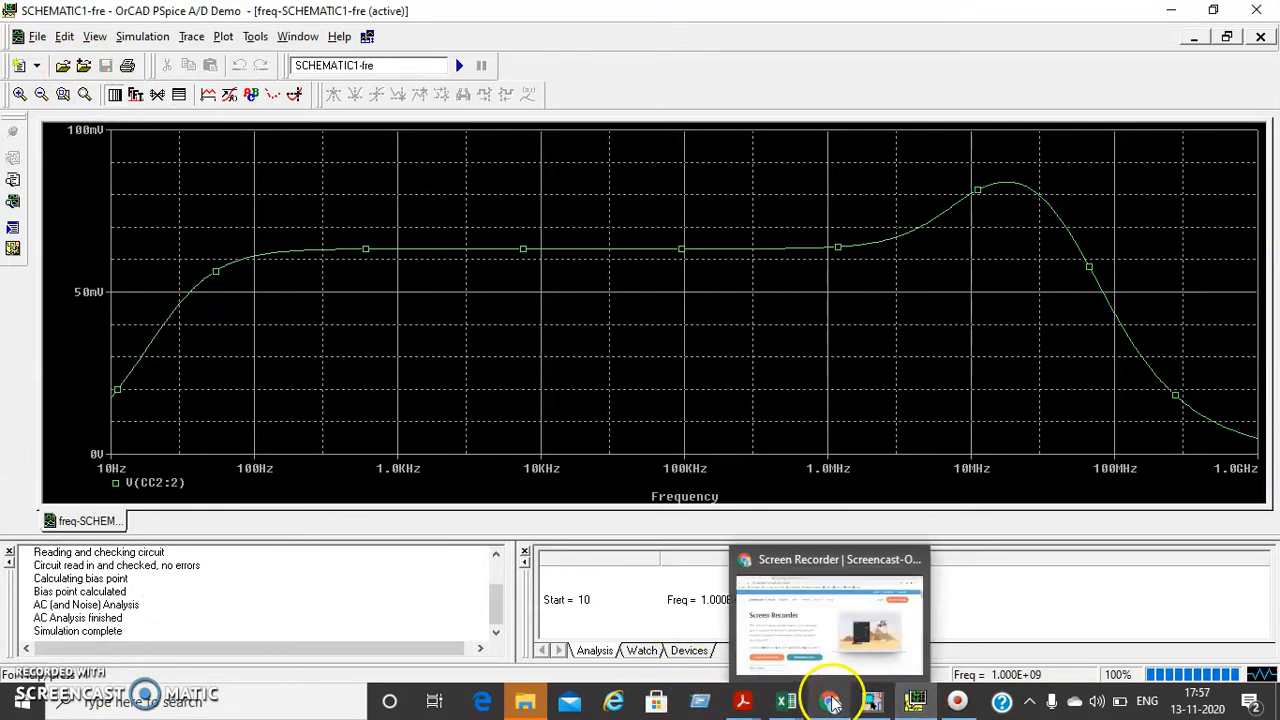
{"action": "left_click", "coordinate": [871, 700]}
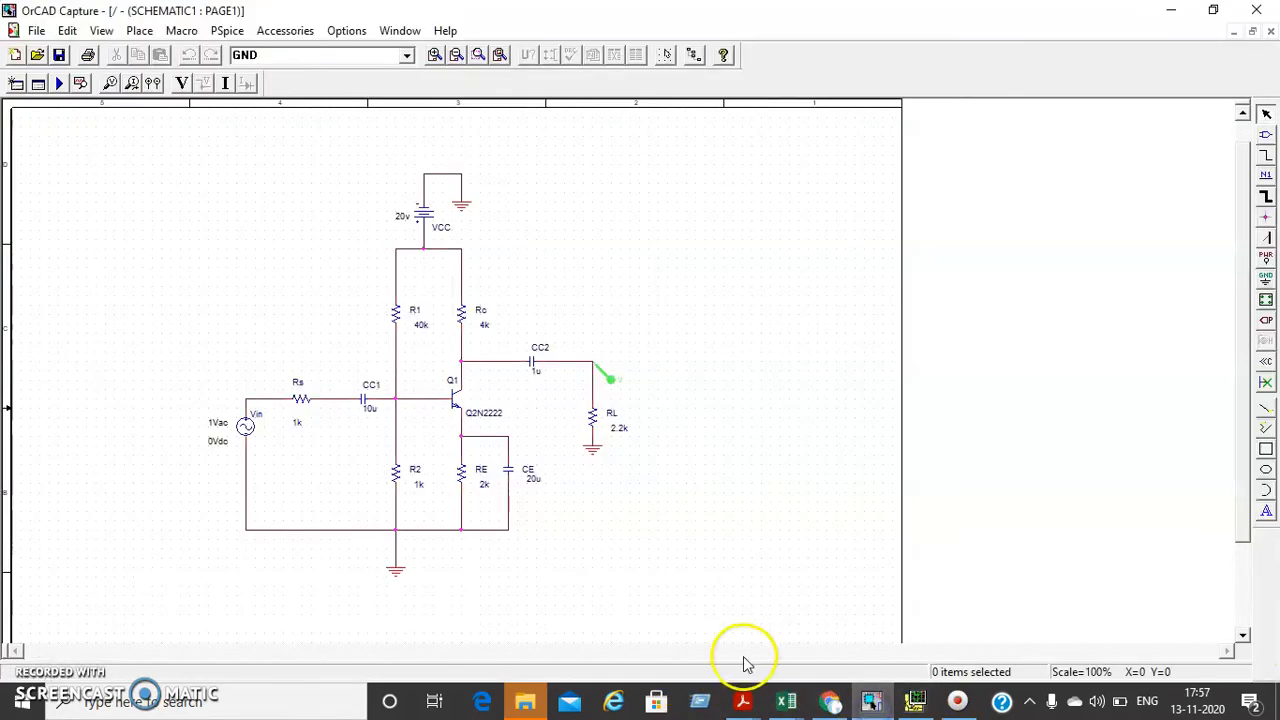
{"action": "double_click", "coordinate": [218, 428]}
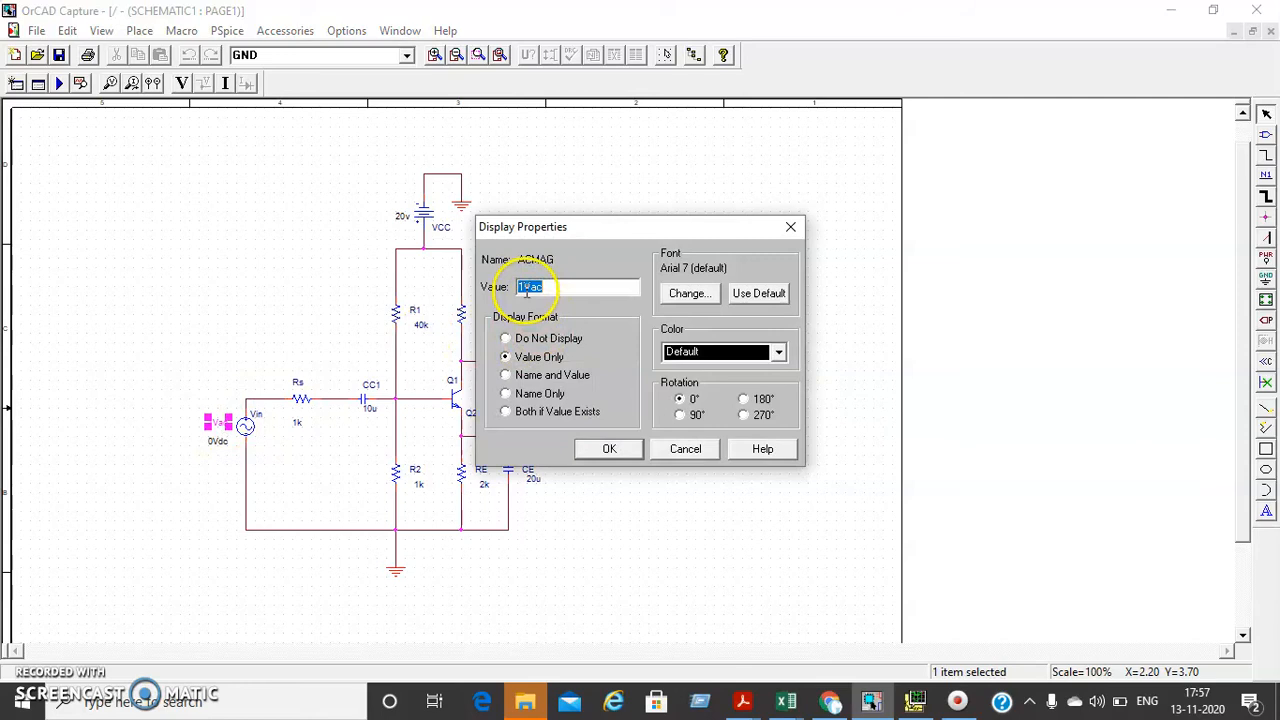
{"action": "type", "text": "m"}
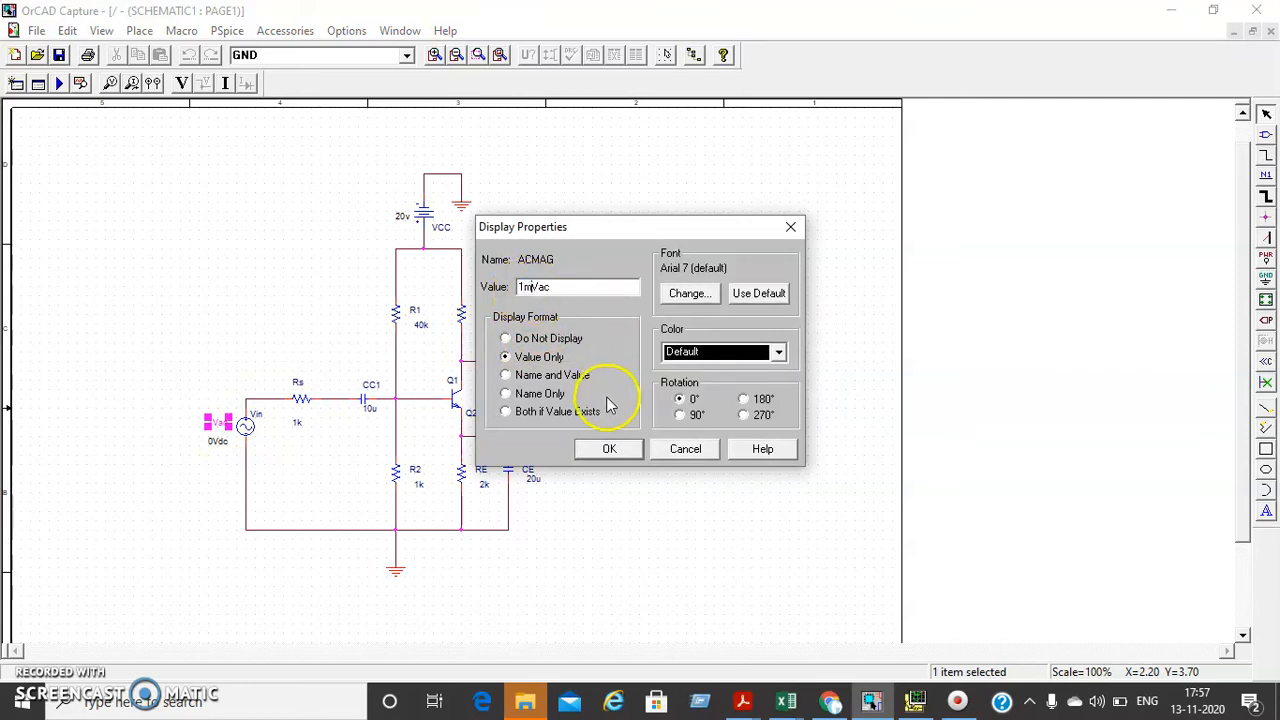
{"action": "left_click", "coordinate": [609, 449]}
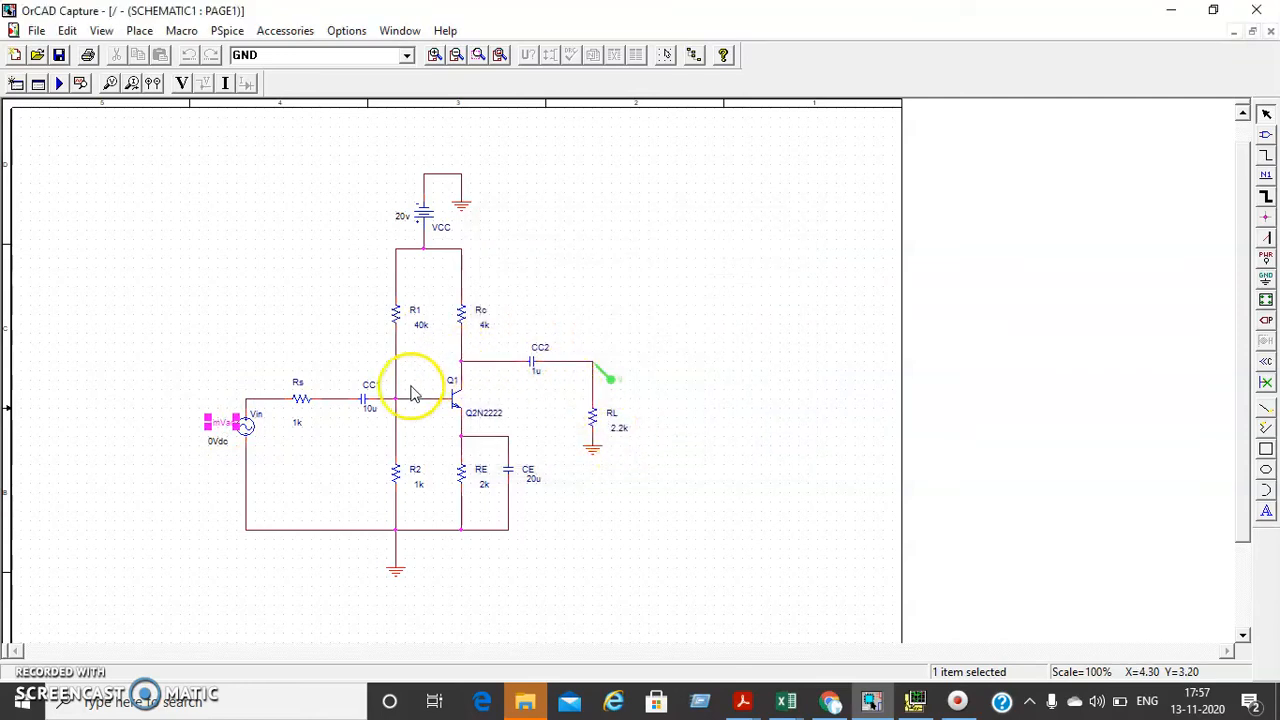
Re-enter the capacitance value of output capacitor CC2.
{"action": "left_click", "coordinate": [537, 372]}
{"action": "double_click", "coordinate": [538, 374]}
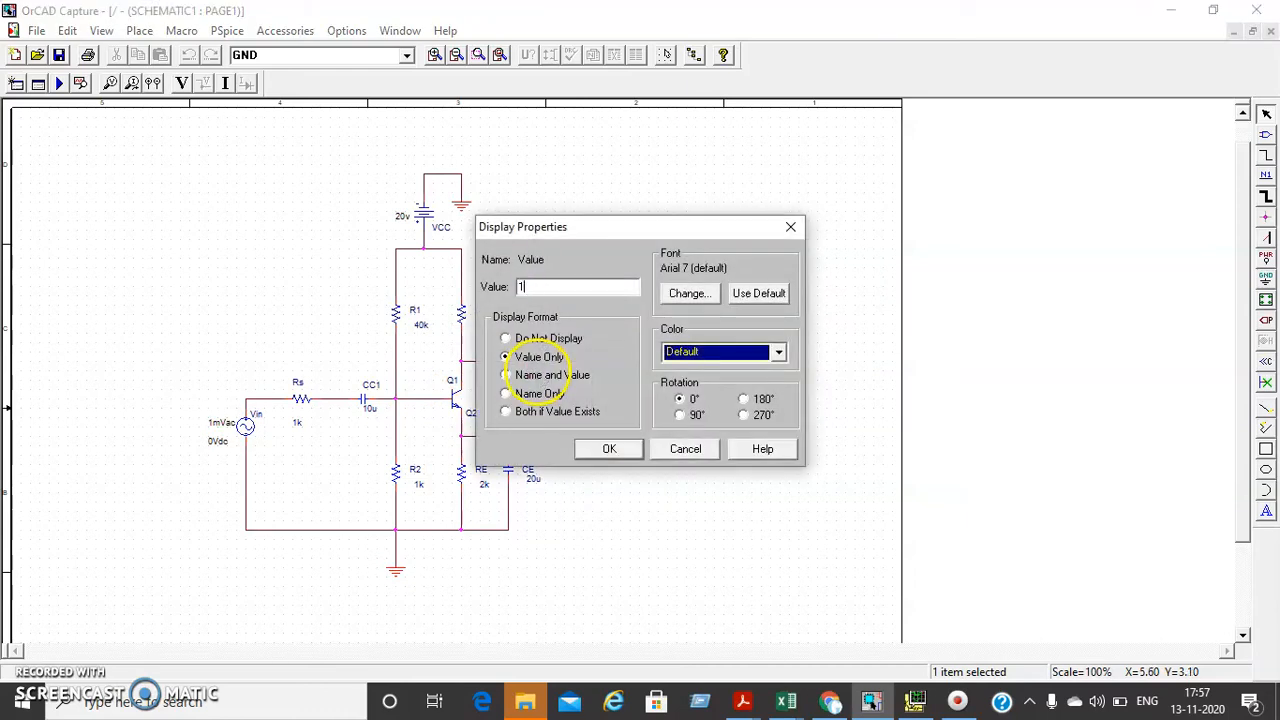
{"action": "key", "text": "Return"}
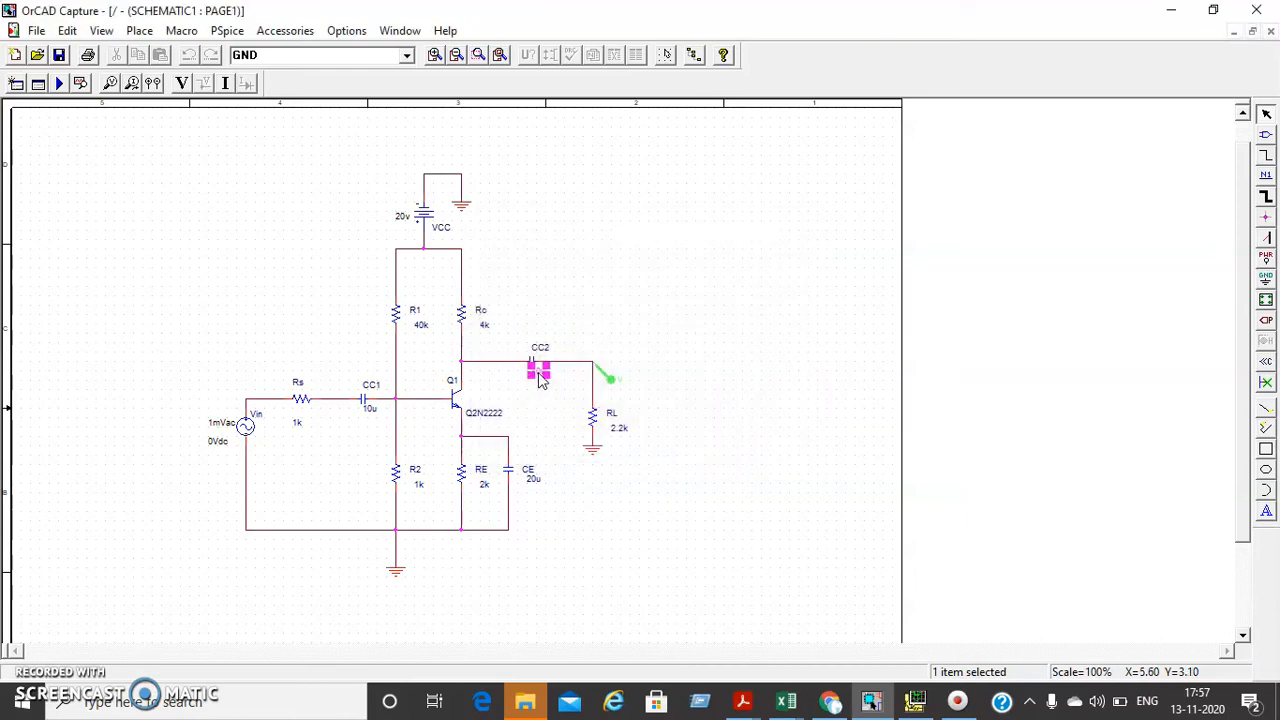
Set the DC voltage of source VCC to 22v, rerun the AC sweep and view the response in PSpice A/D.
{"action": "left_click", "coordinate": [880, 503]}
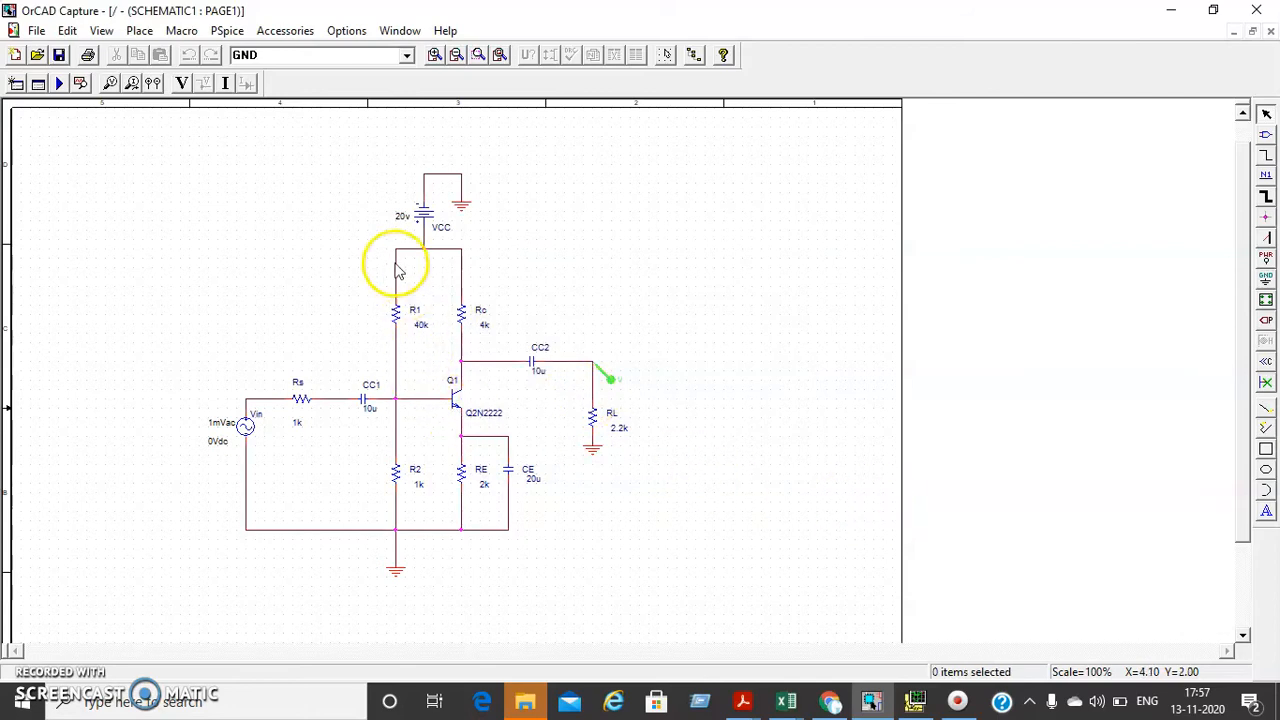
{"action": "double_click", "coordinate": [403, 215]}
{"action": "type", "text": "22"}
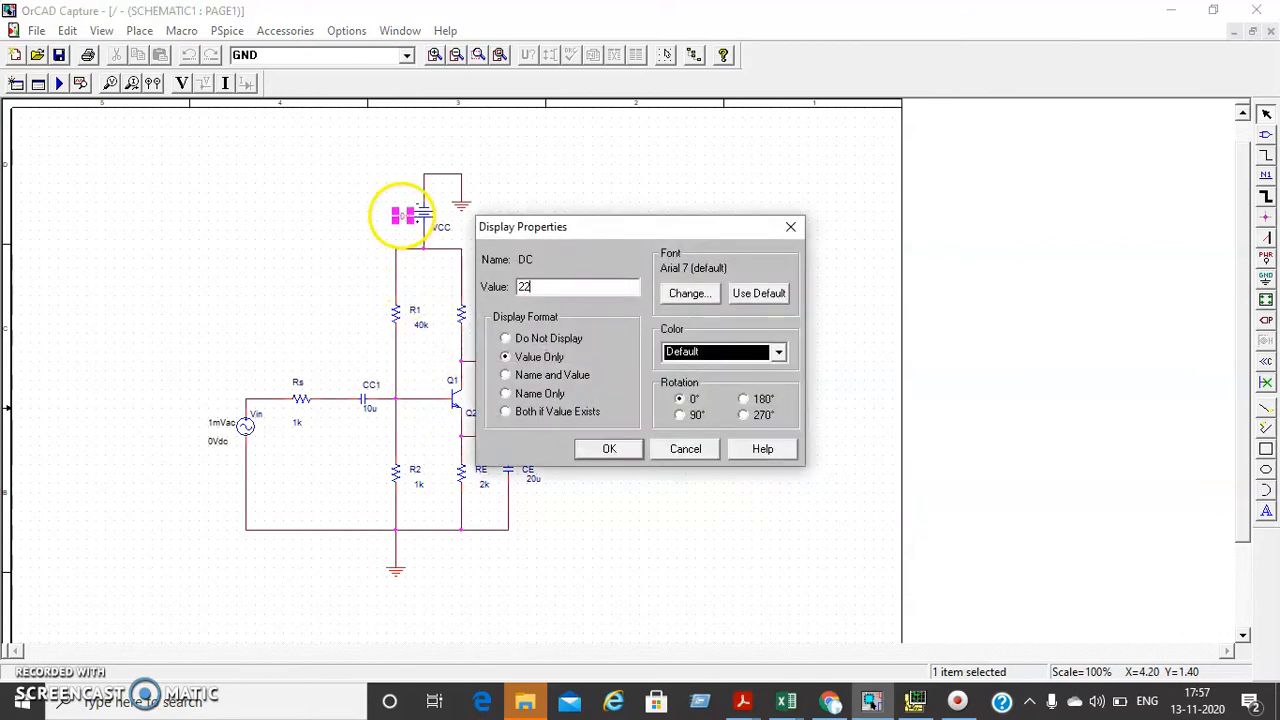
{"action": "type", "text": "v"}
{"action": "key", "text": "Return"}
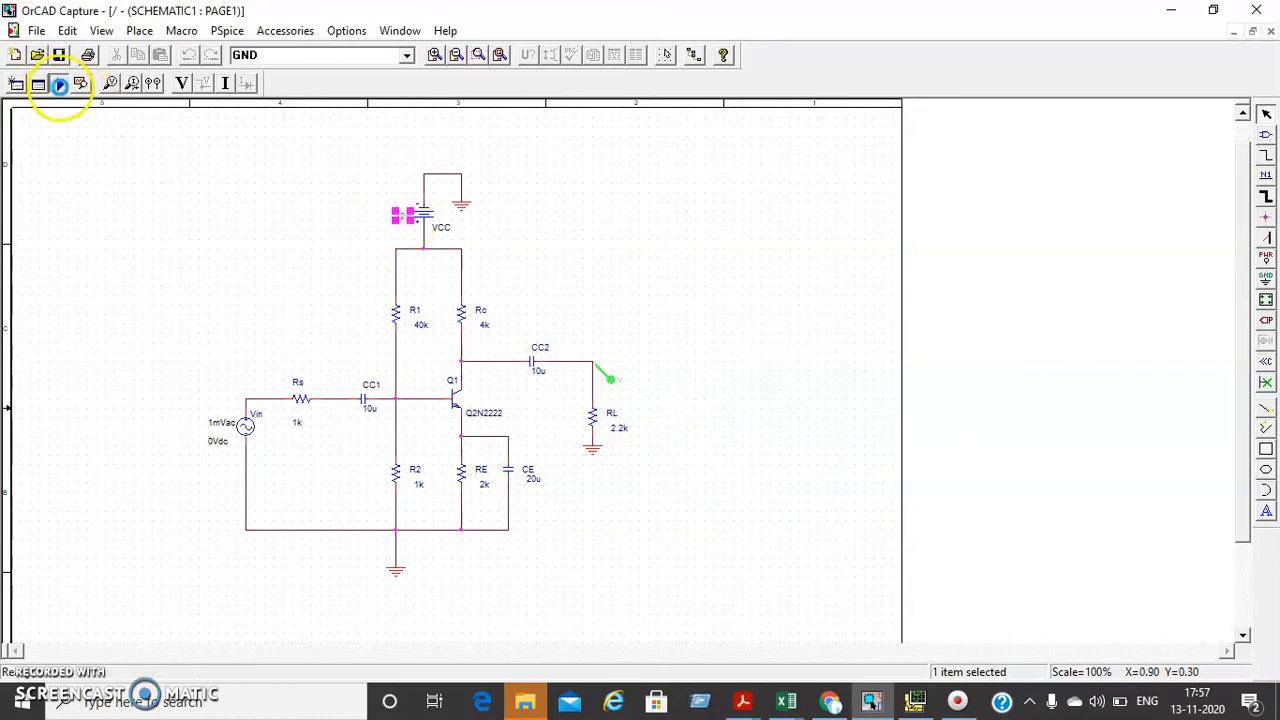
{"action": "left_click", "coordinate": [60, 86]}
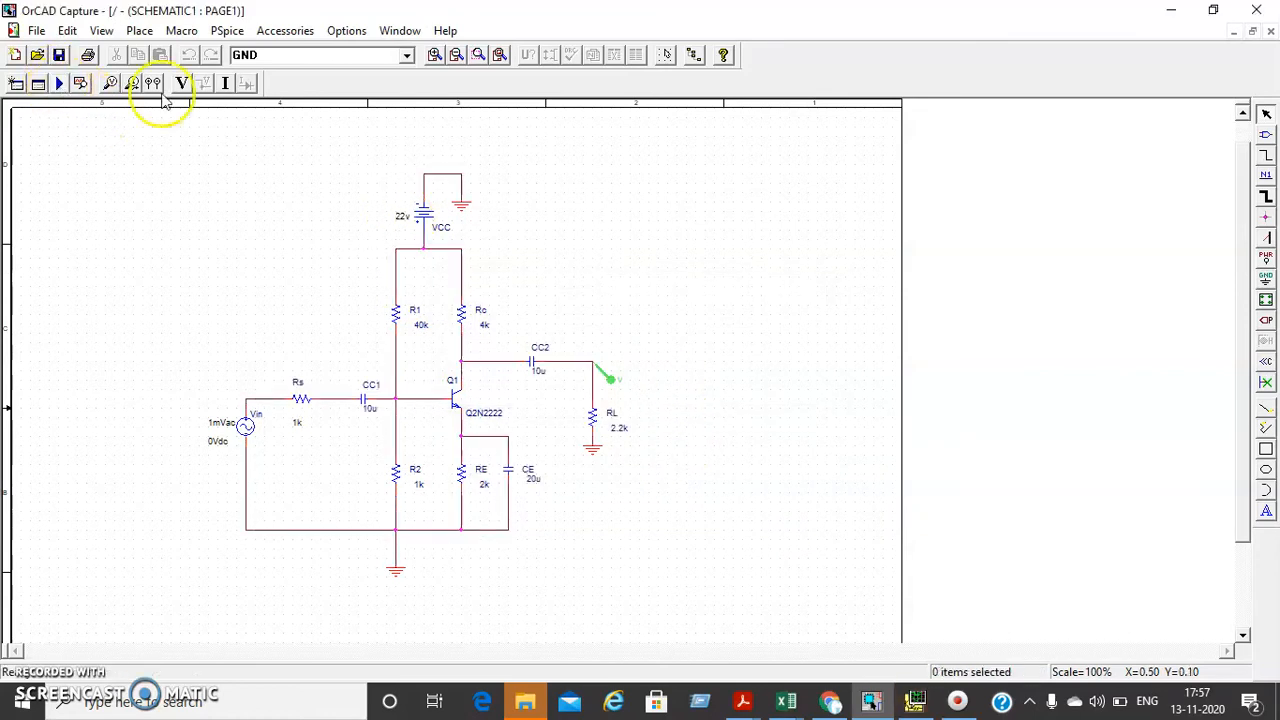
{"action": "left_click", "coordinate": [914, 700]}
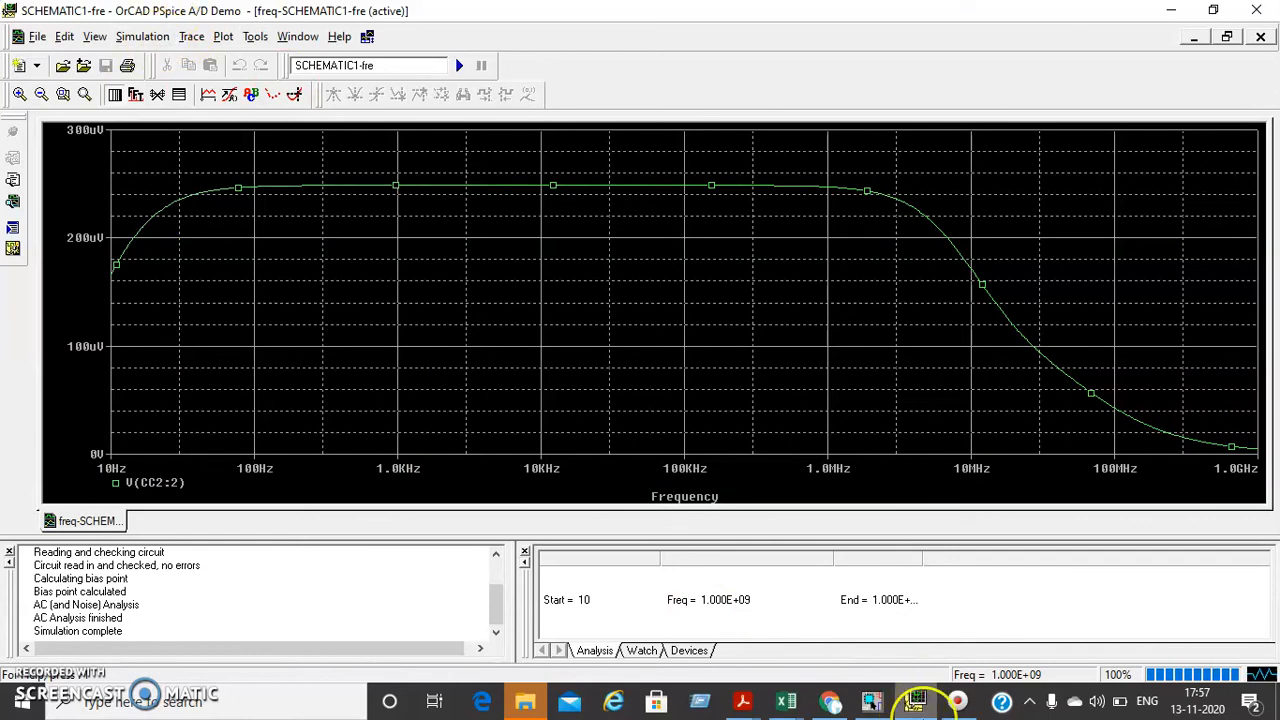
Switch to OrCAD Capture and set the start frequency of the fre profile's AC sweep to 2 Hz.
{"action": "left_click", "coordinate": [872, 703]}
{"action": "left_click", "coordinate": [228, 30]}
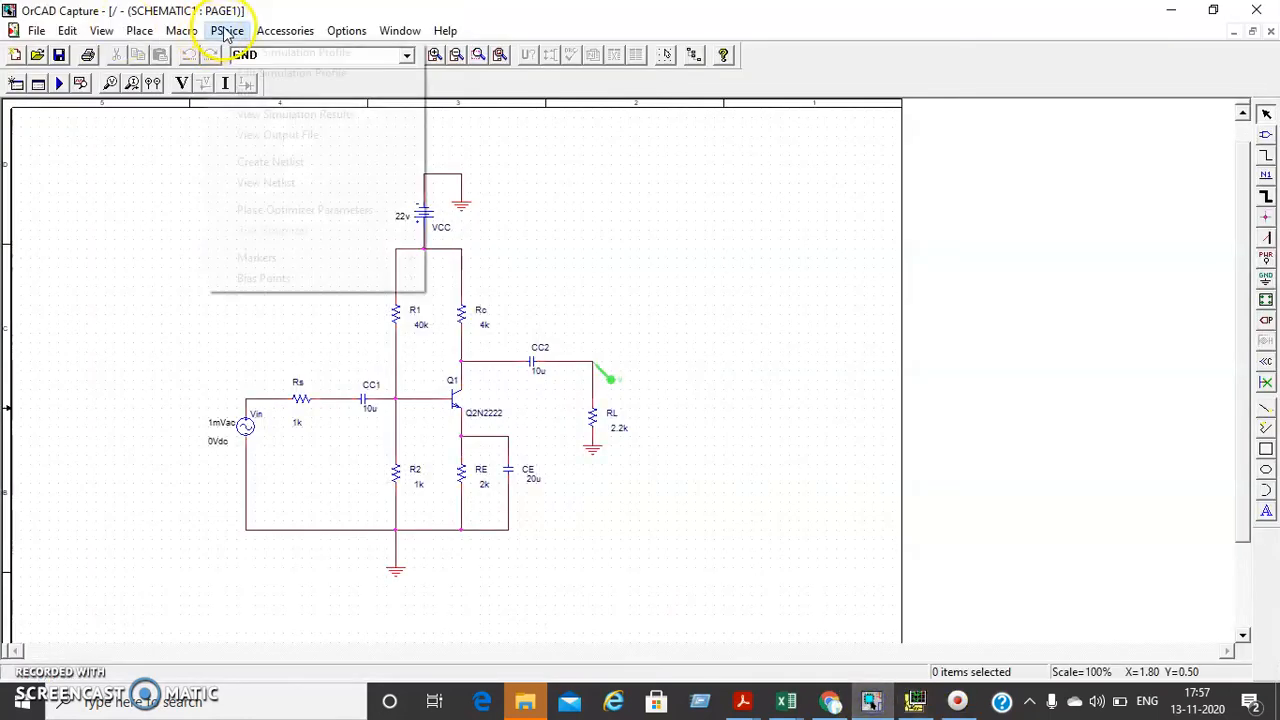
{"action": "left_click", "coordinate": [240, 73]}
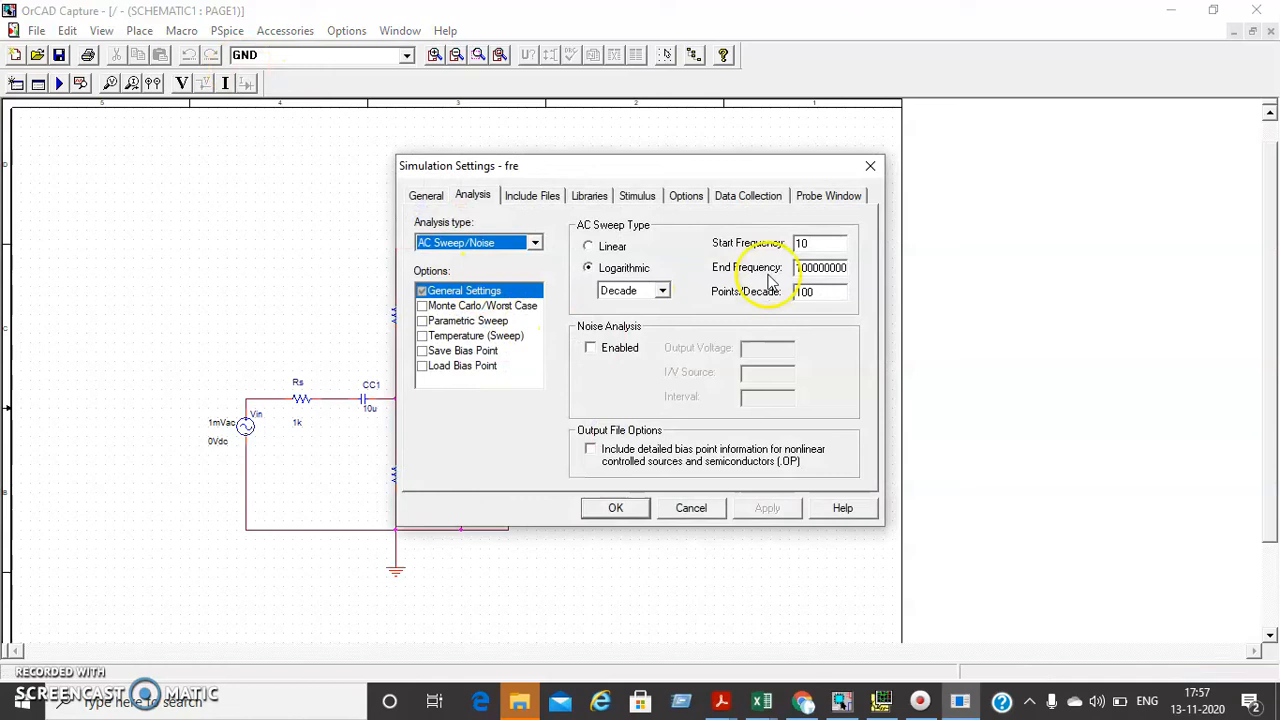
{"action": "left_click", "coordinate": [802, 242]}
{"action": "left_click_drag", "start_coordinate": [803, 242], "coordinate": [787, 245]}
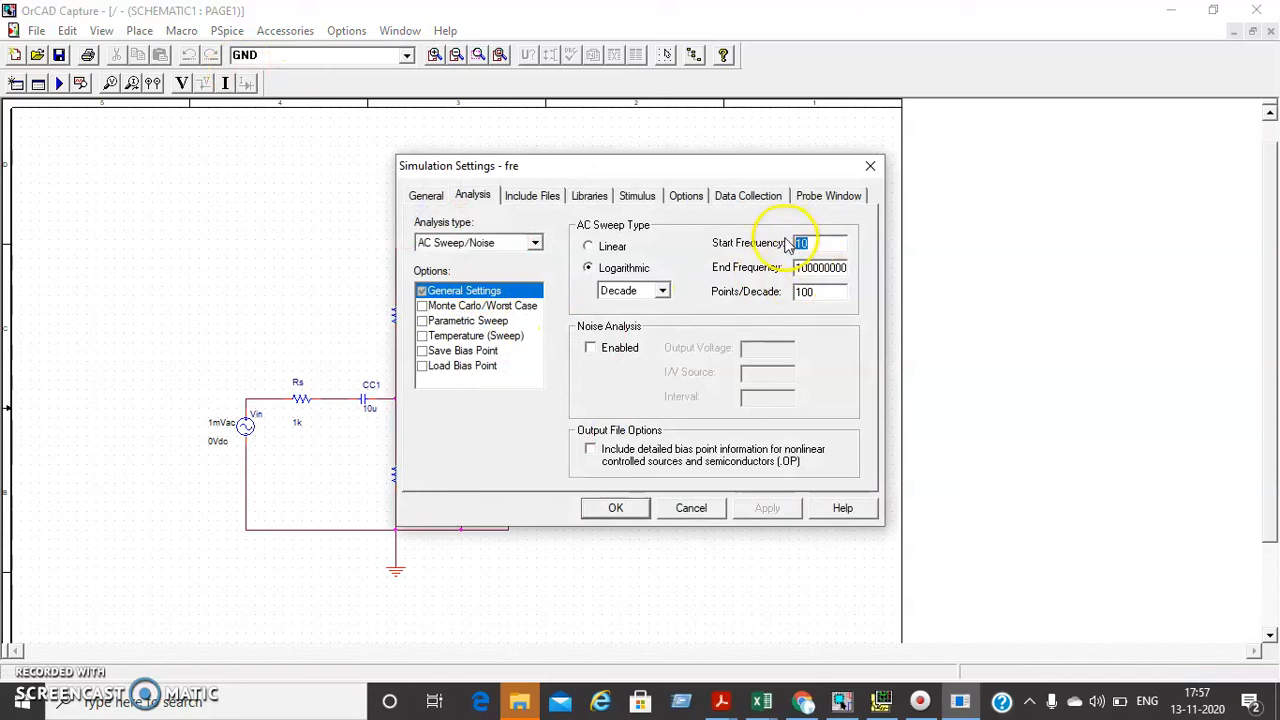
{"action": "left_click", "coordinate": [765, 508]}
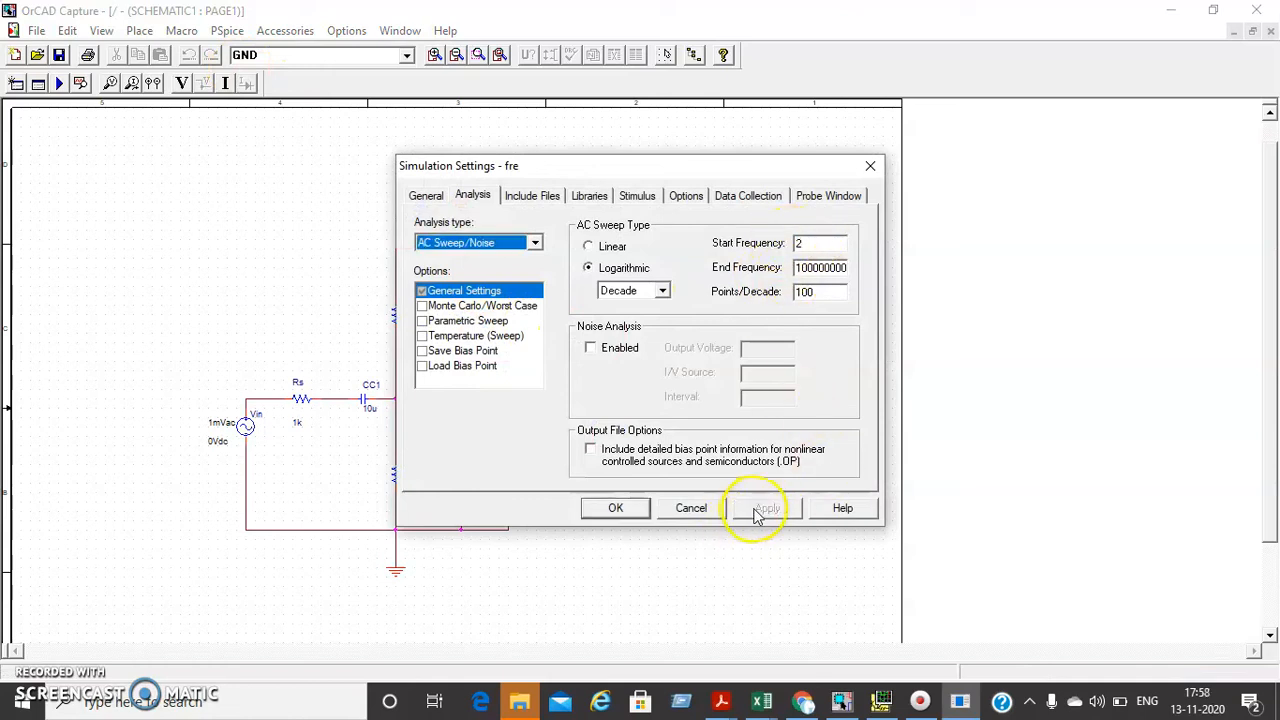
{"action": "left_click", "coordinate": [615, 508]}
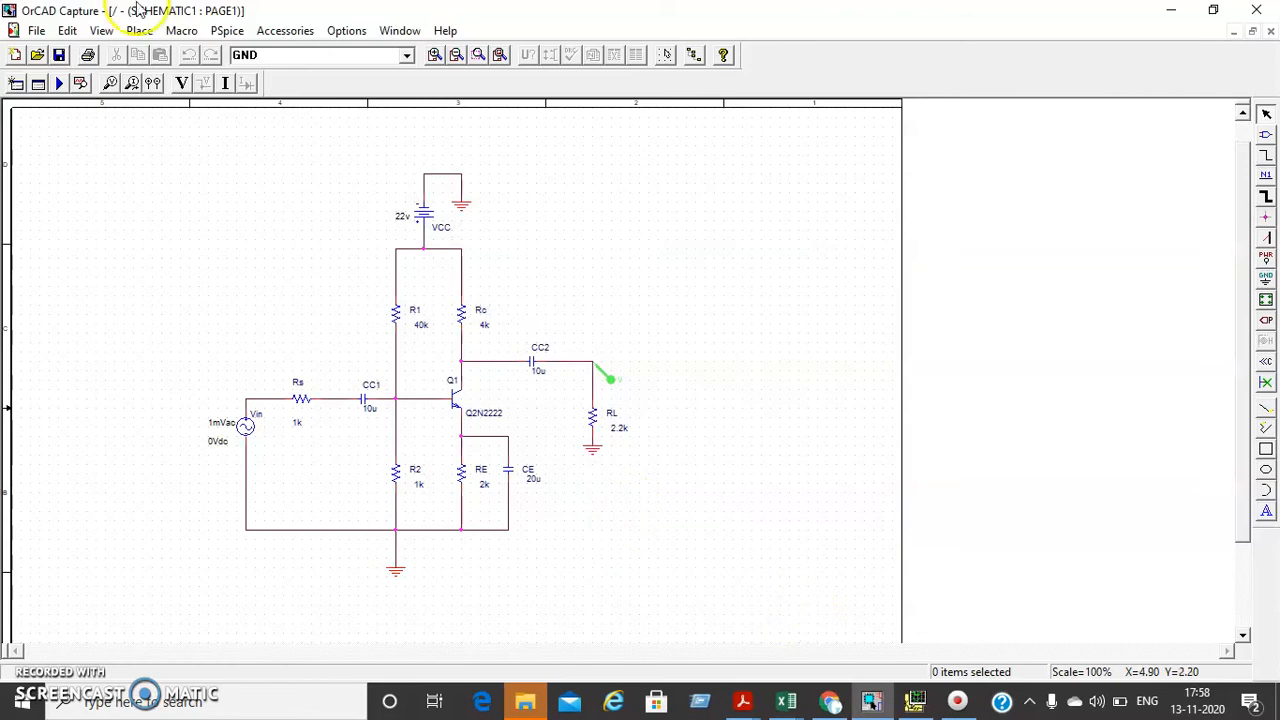
Run the AC sweep, view the output response plot in PSpice A/D, and return to the OrCAD Capture schematic.
{"action": "left_click", "coordinate": [60, 85]}
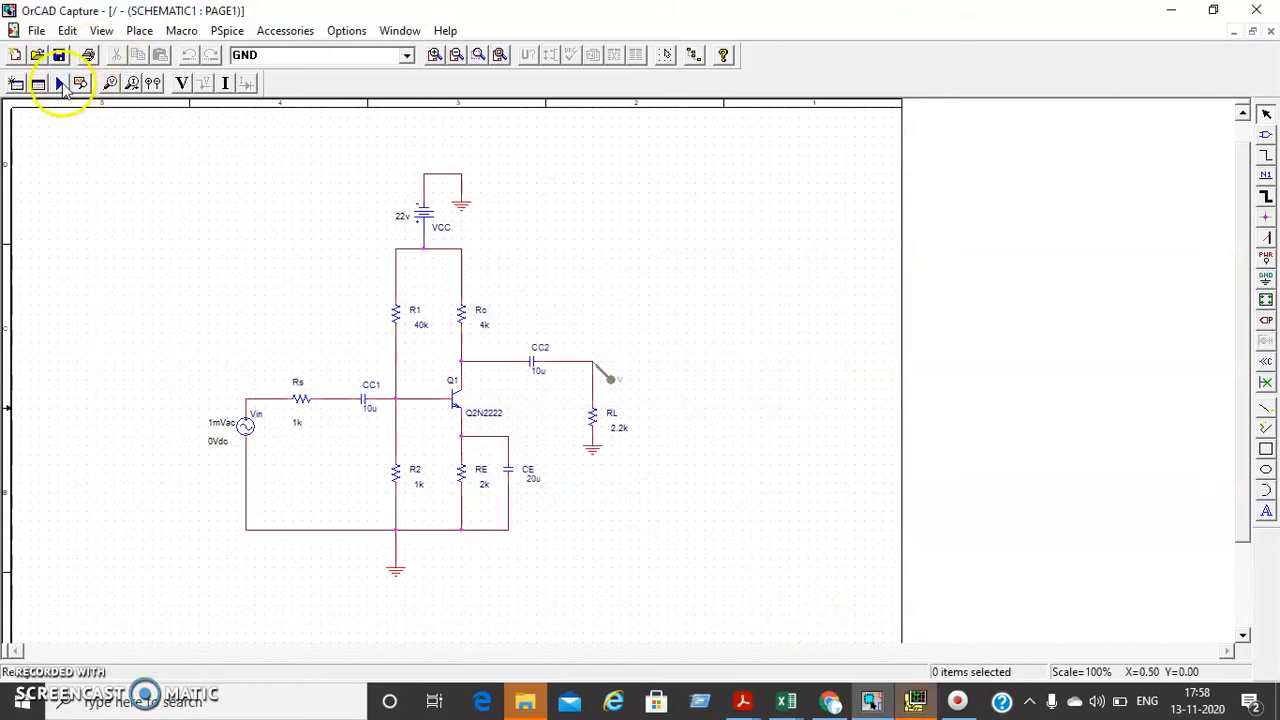
{"action": "left_click", "coordinate": [918, 702]}
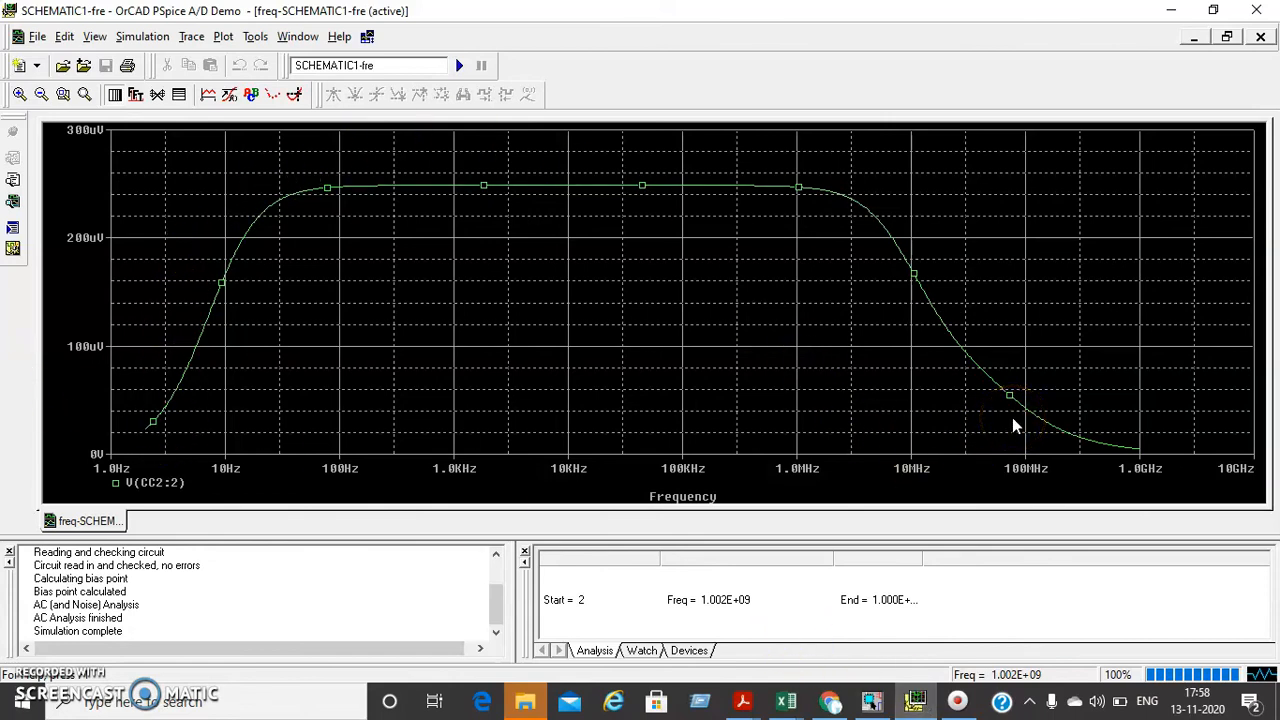
{"action": "left_click", "coordinate": [831, 702]}
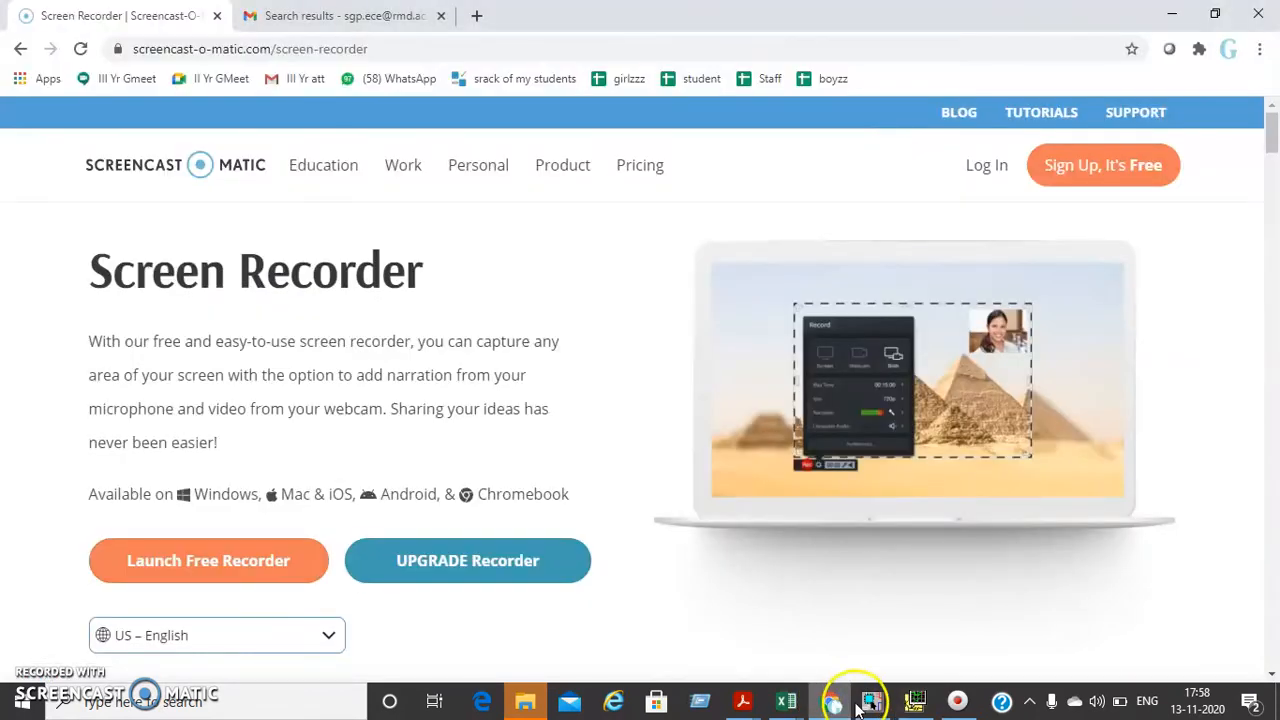
{"action": "left_click", "coordinate": [871, 702]}
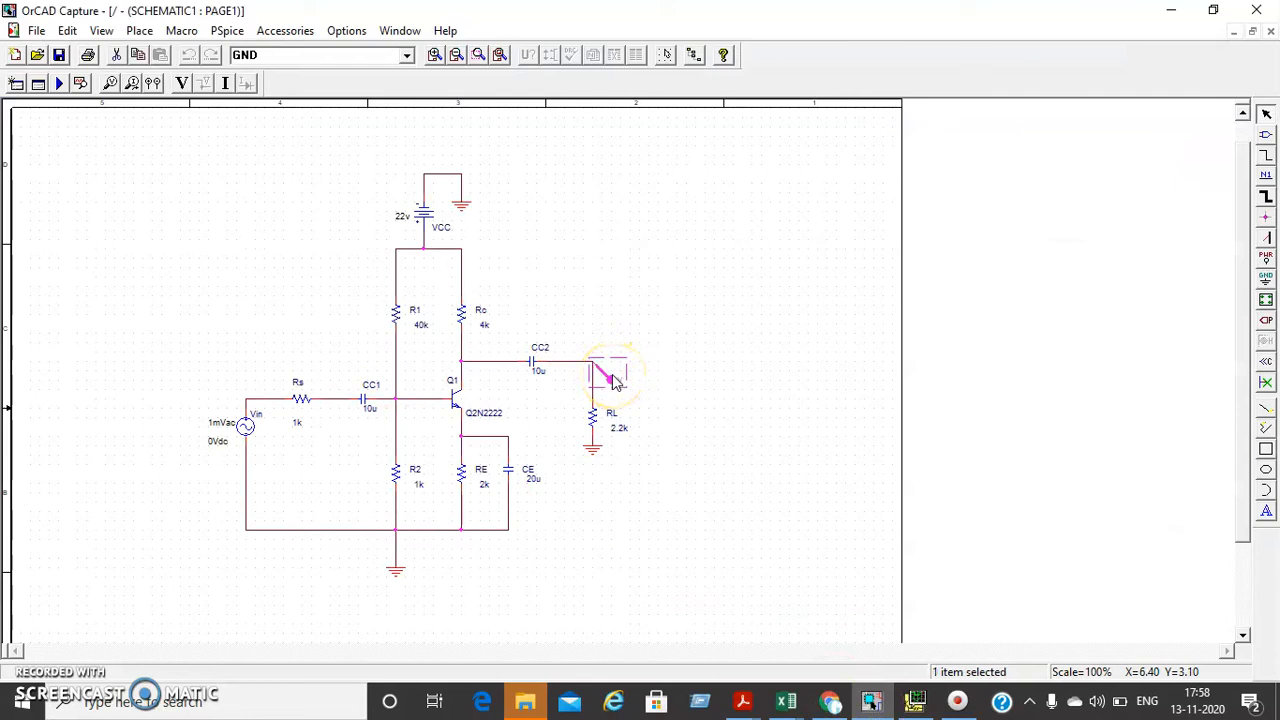
{"action": "left_click", "coordinate": [757, 402]}
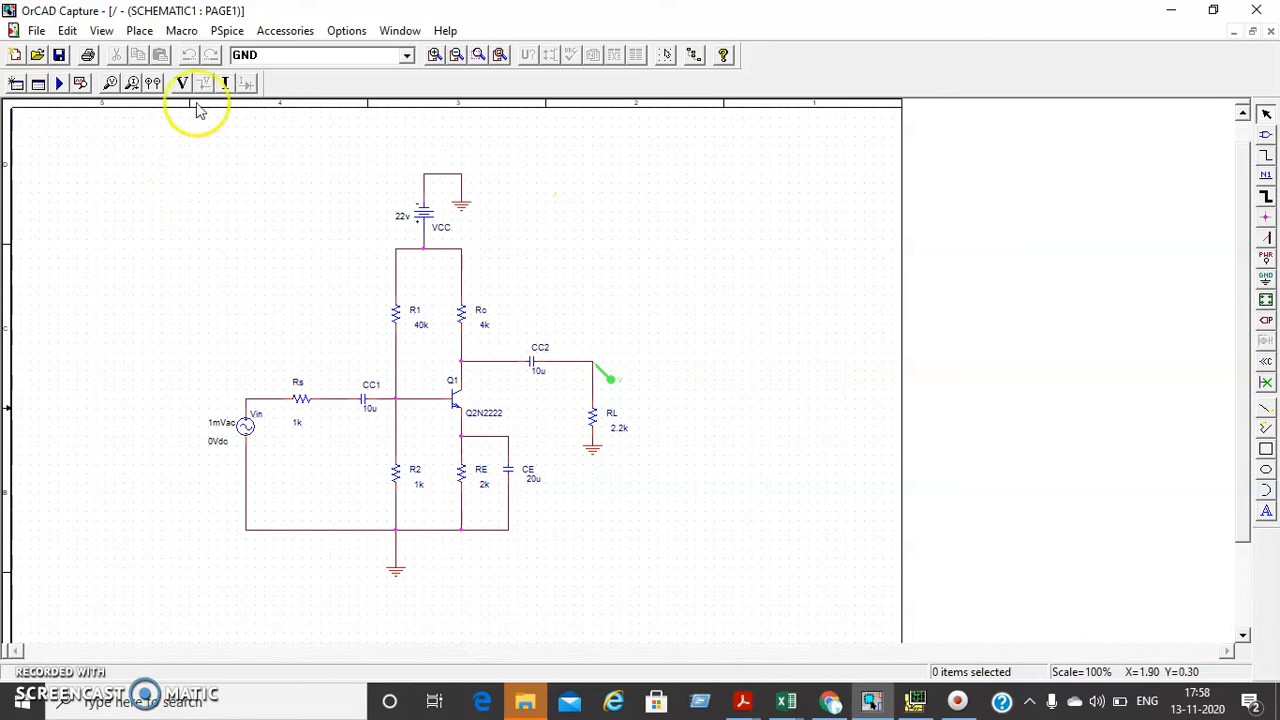
Review the AC sweep settings of the fre profile and examine the plotted response in PSpice A/D.
{"action": "left_click", "coordinate": [227, 31]}
{"action": "left_click", "coordinate": [238, 75]}
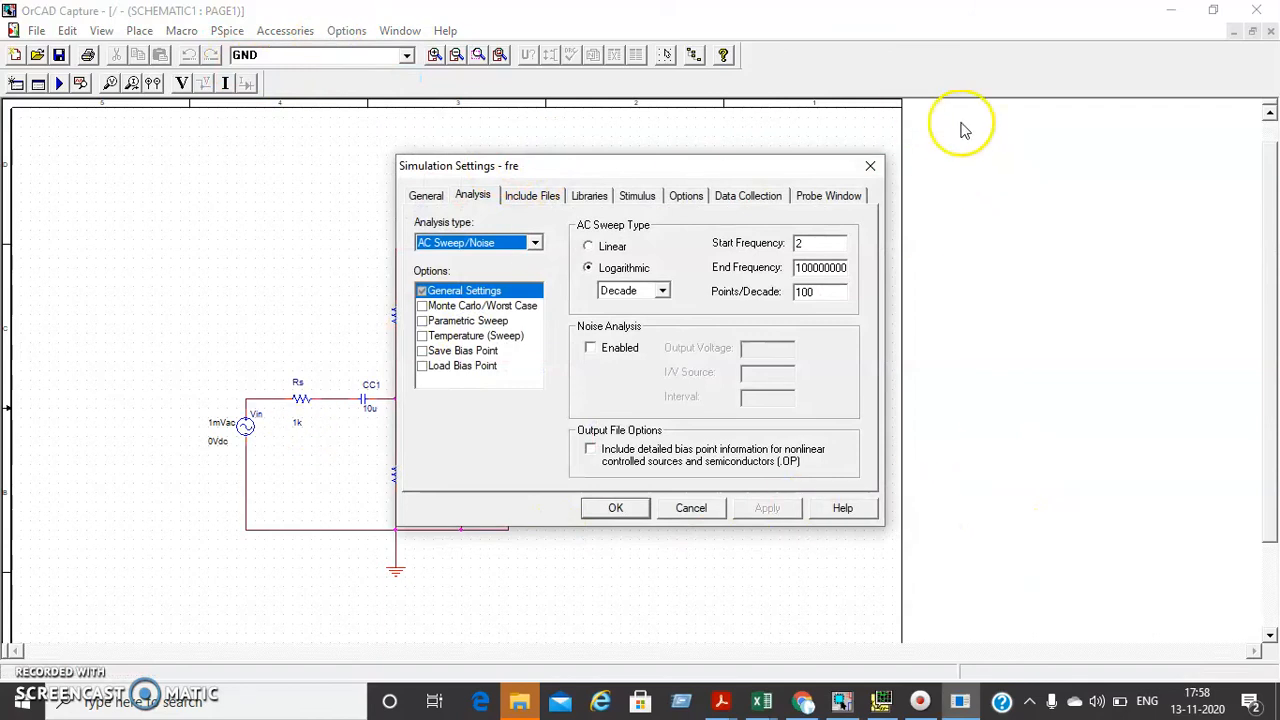
{"action": "left_click", "coordinate": [871, 168]}
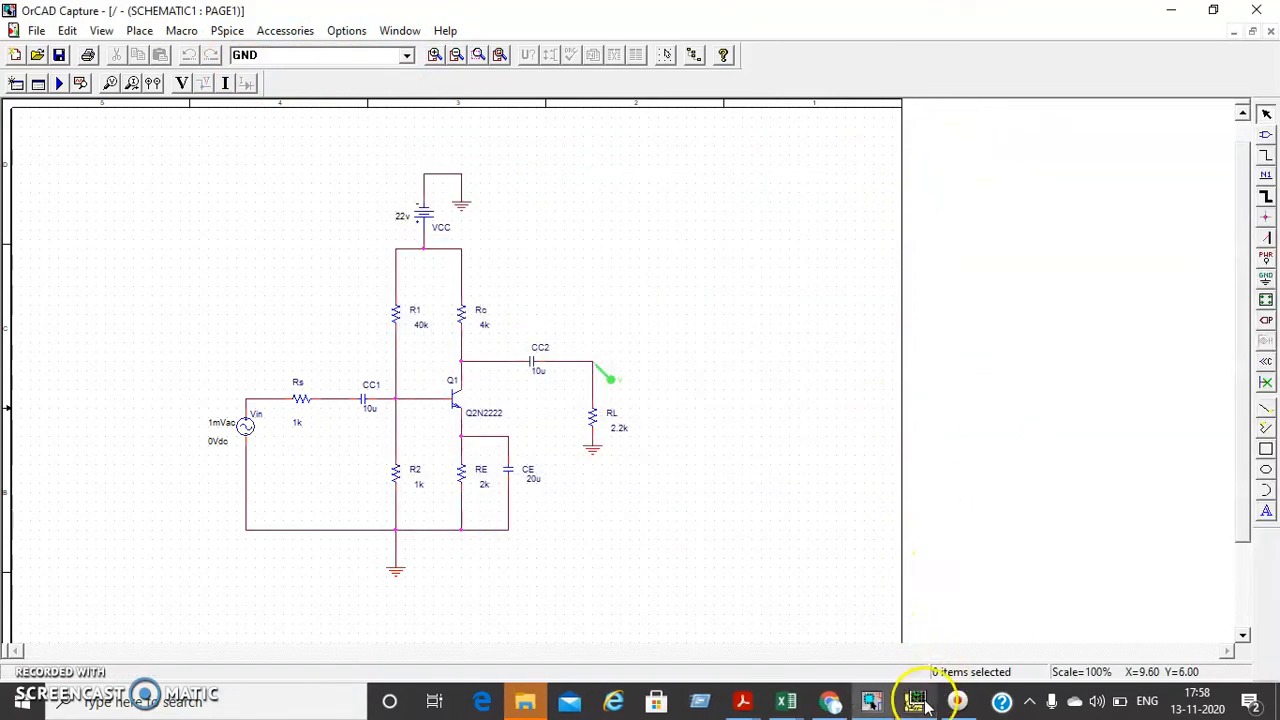
{"action": "left_click", "coordinate": [918, 702]}
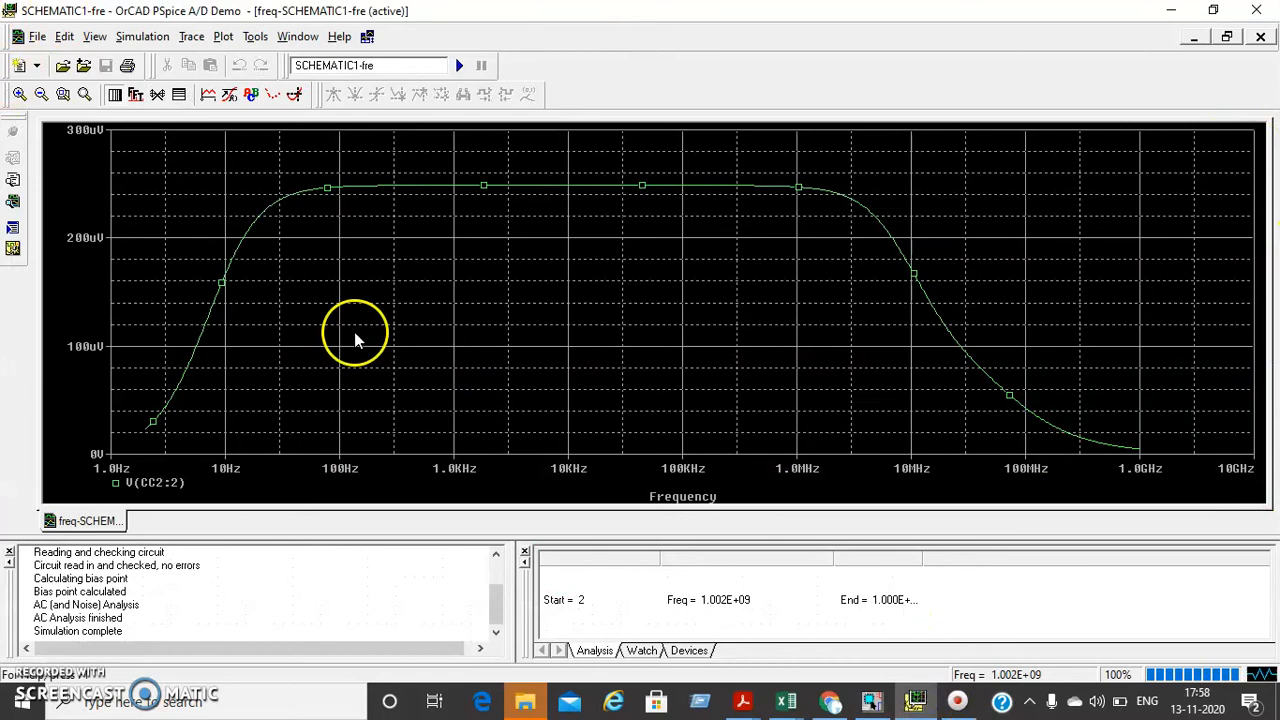
{"action": "left_click", "coordinate": [829, 702]}
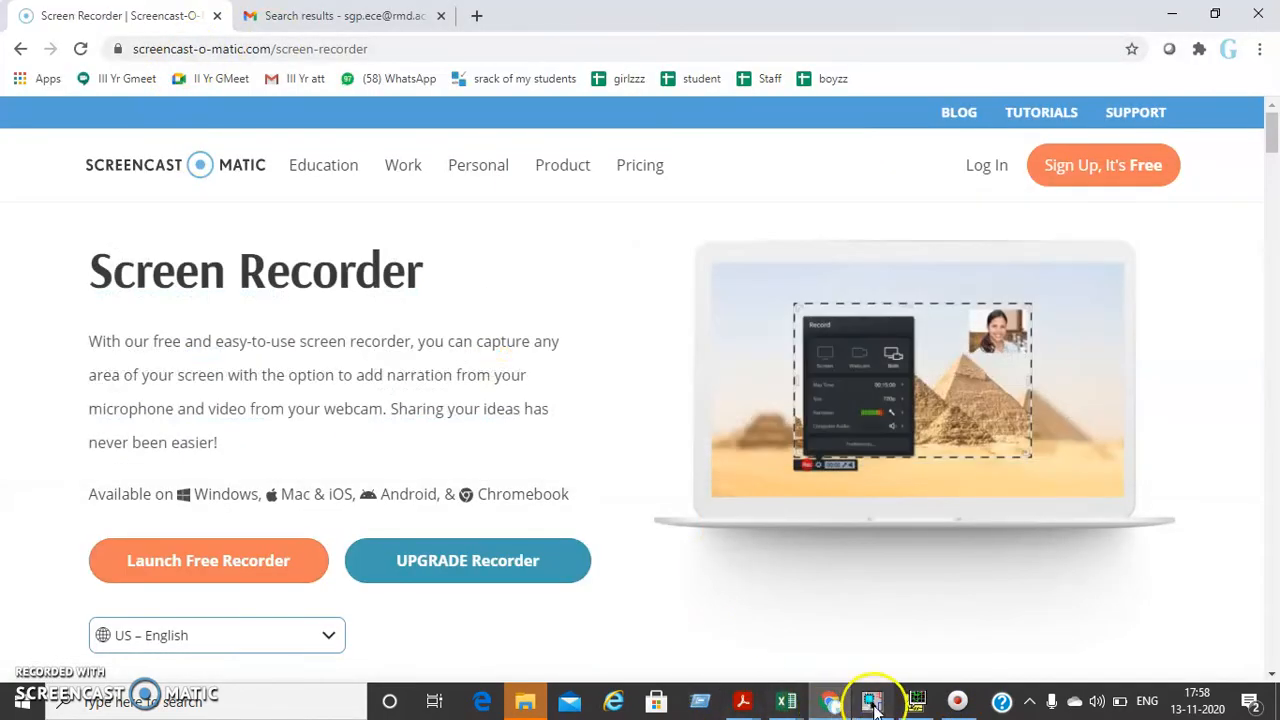
Switch to OrCAD Capture and try to view the netlist of the amplifier circuit.
{"action": "left_click", "coordinate": [871, 702]}
{"action": "left_click", "coordinate": [226, 31]}
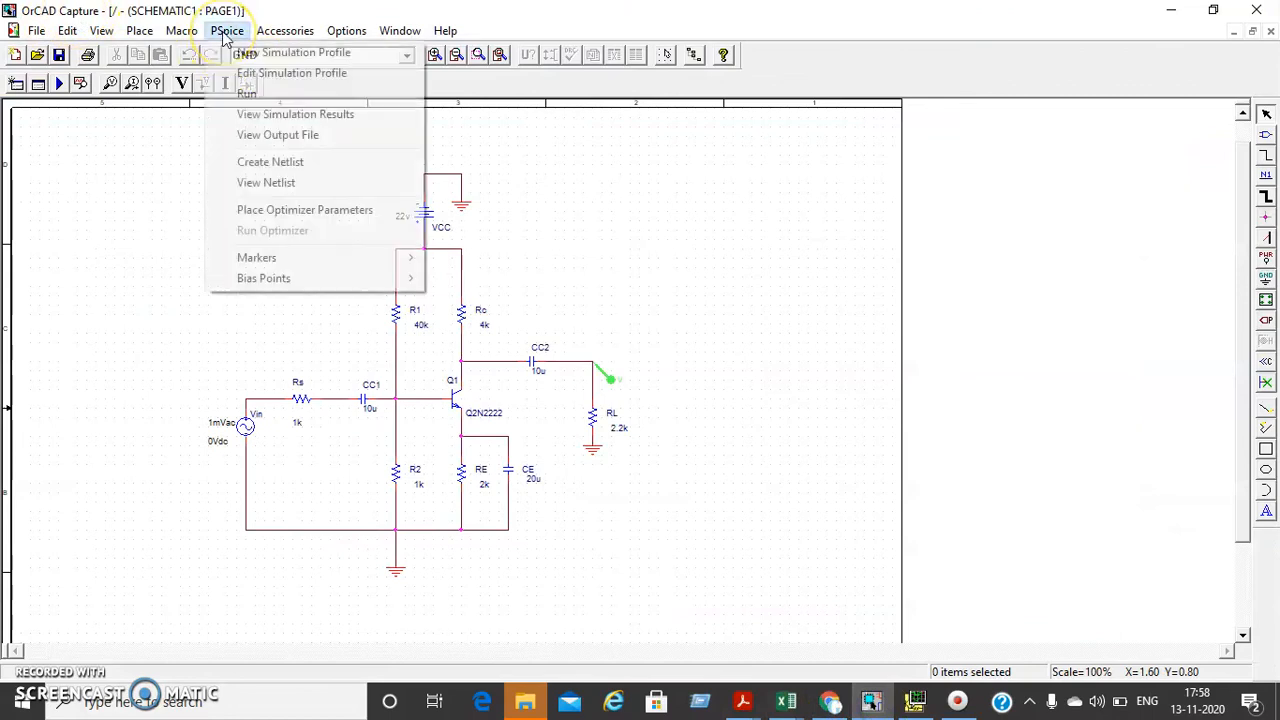
{"action": "left_click", "coordinate": [249, 185]}
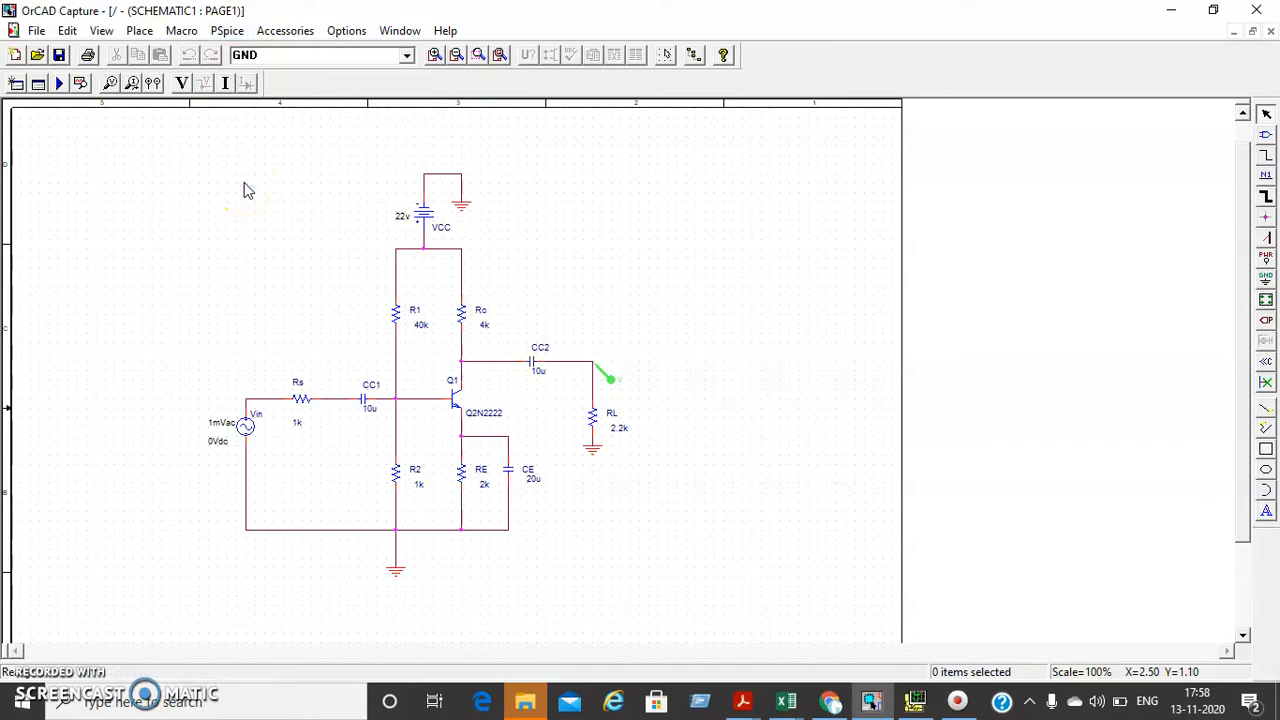
{"action": "left_click", "coordinate": [885, 703]}
{"action": "mouse_move", "coordinate": [878, 703]}
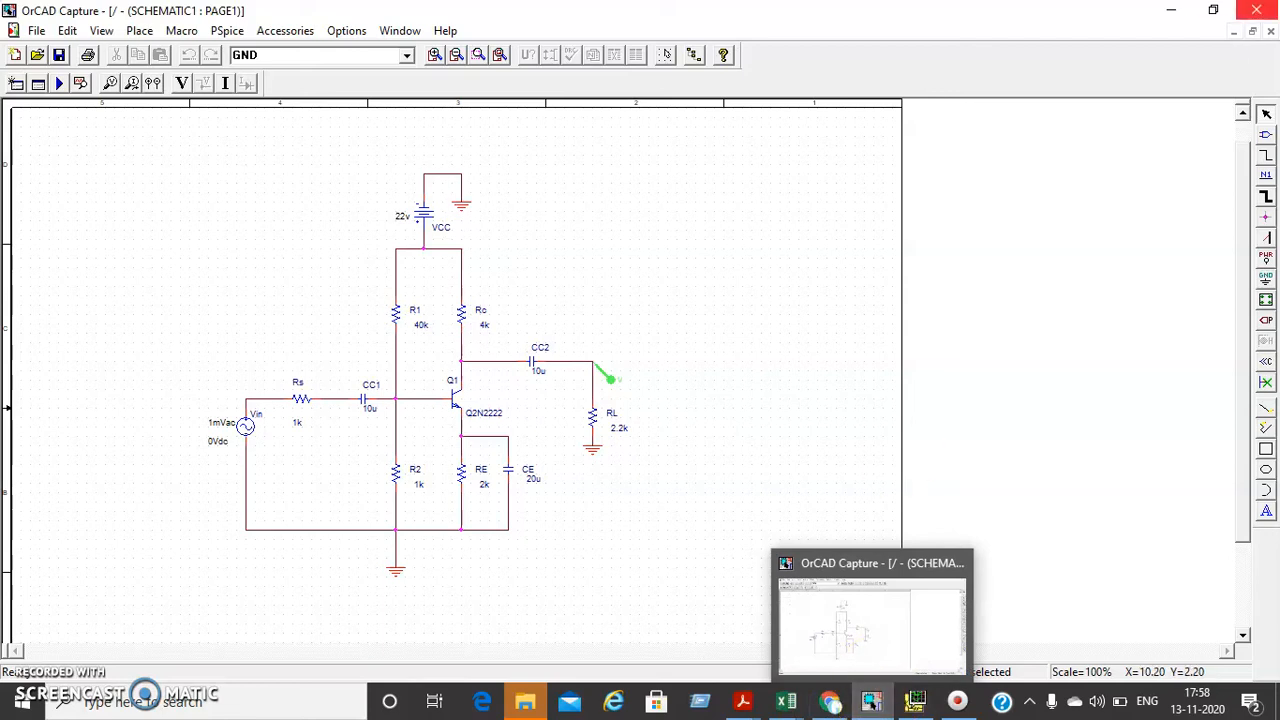
{"action": "left_click", "coordinate": [1234, 31]}
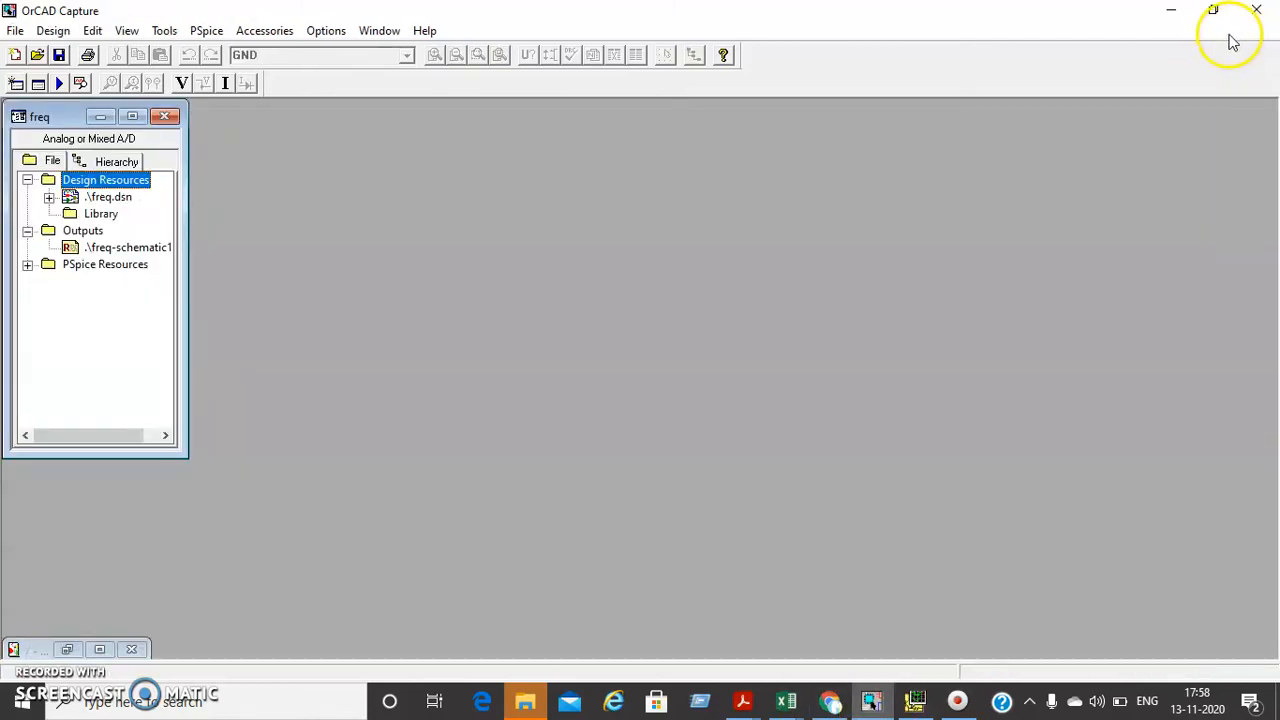
{"action": "left_click", "coordinate": [102, 650]}
{"action": "left_click", "coordinate": [102, 650]}
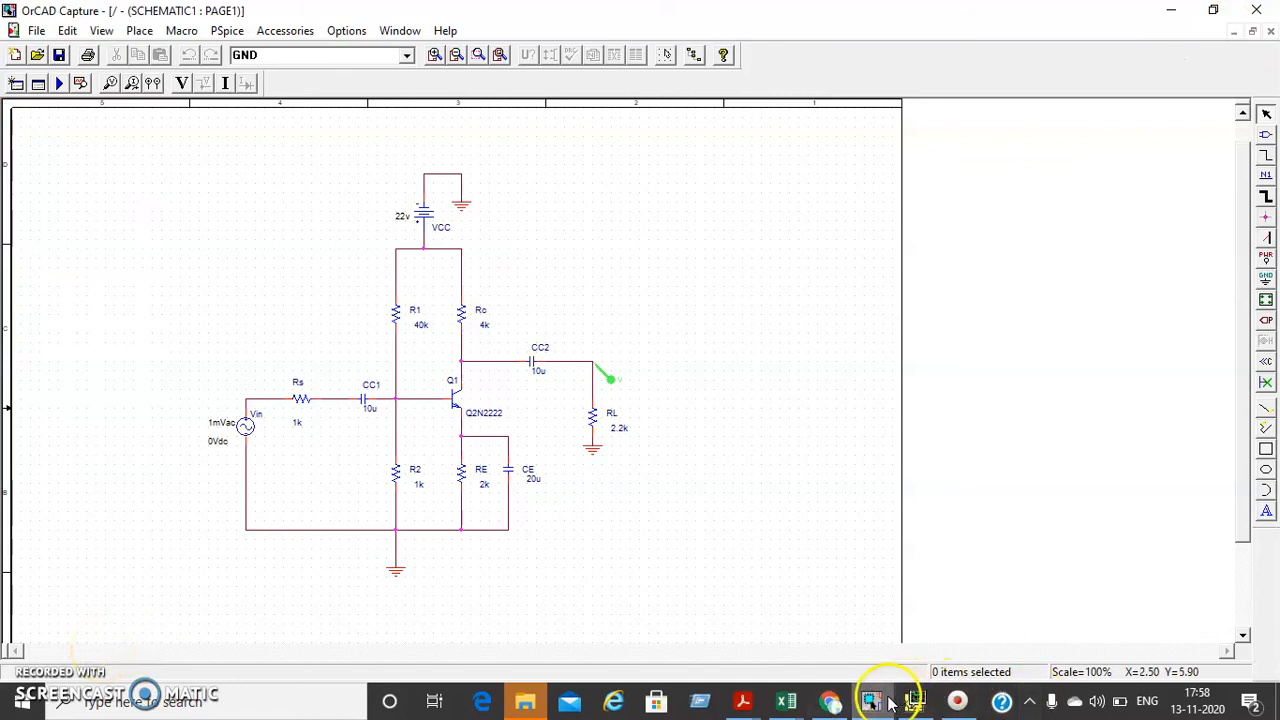
{"action": "left_click", "coordinate": [830, 703]}
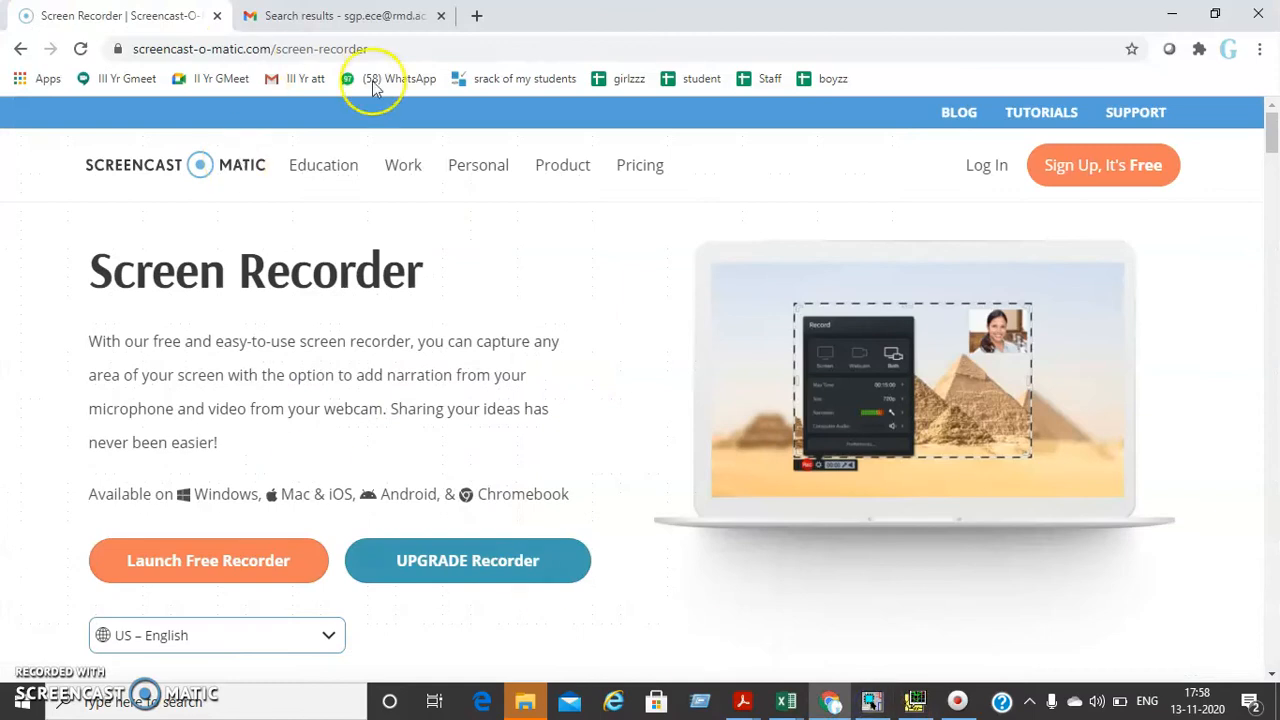
{"action": "left_click", "coordinate": [871, 700]}
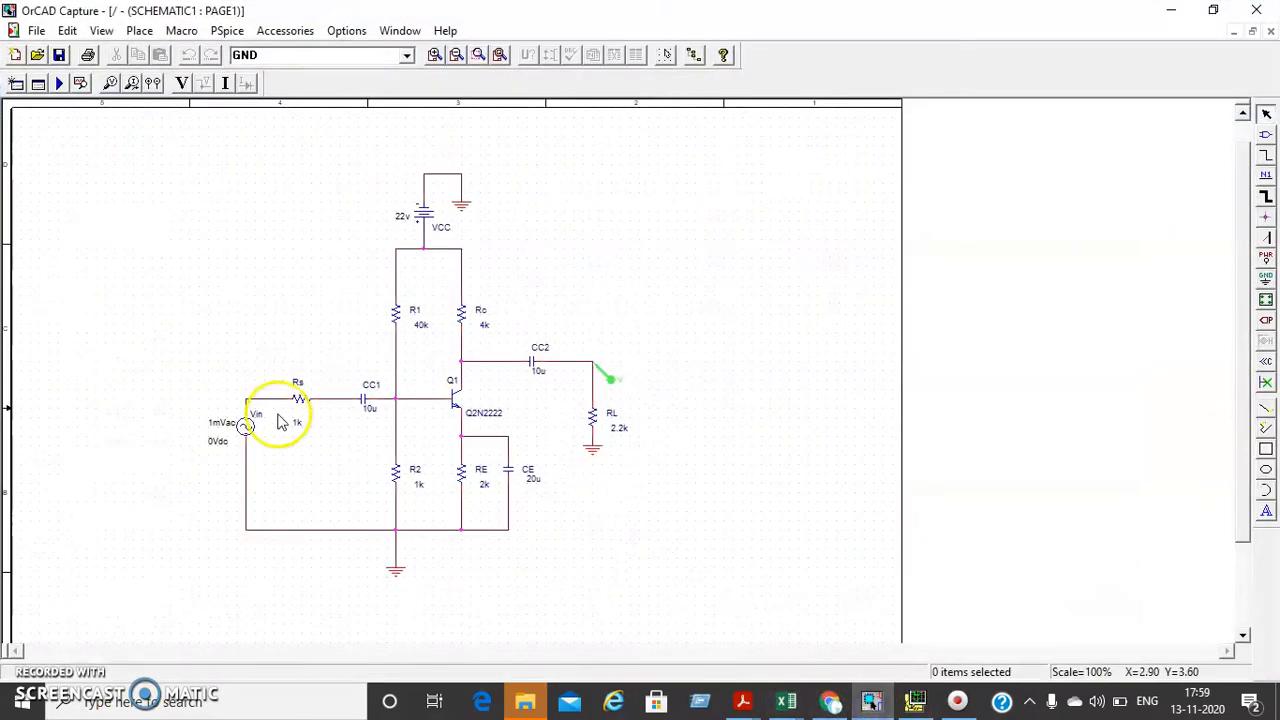
Create the PSpice netlist for the active simulation profile and try to view it.
{"action": "left_click", "coordinate": [224, 31]}
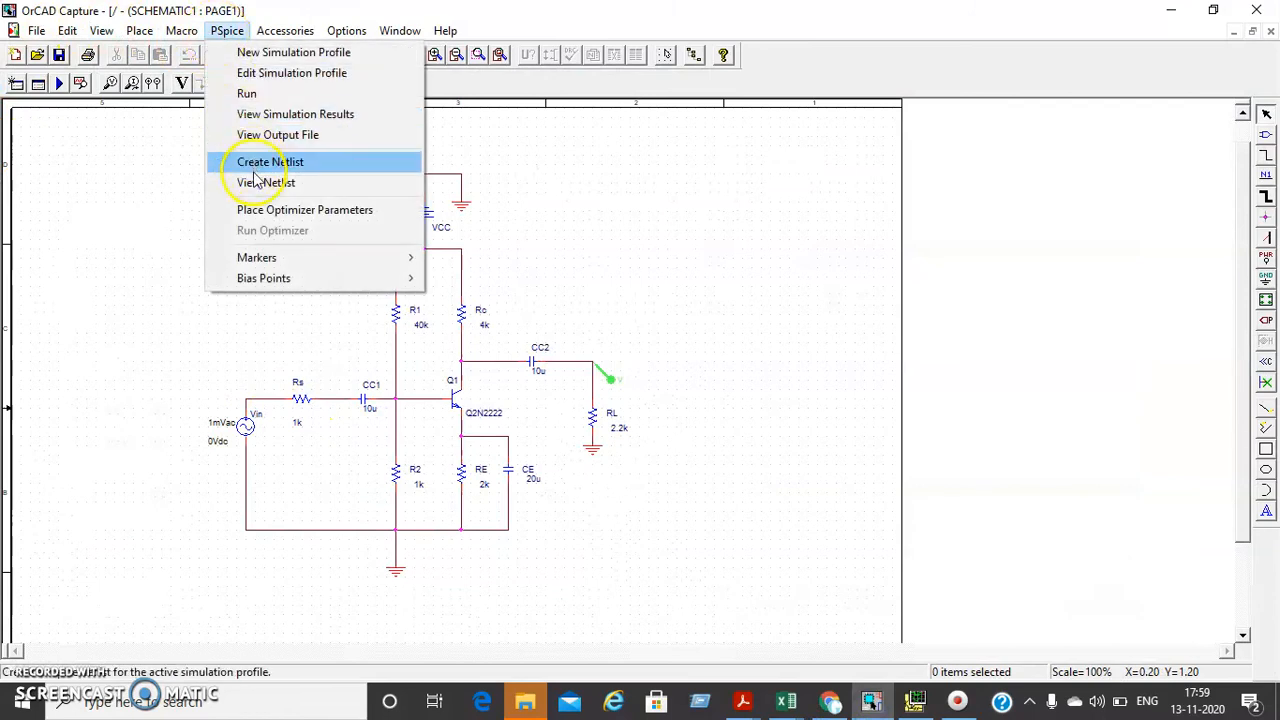
{"action": "left_click", "coordinate": [255, 168]}
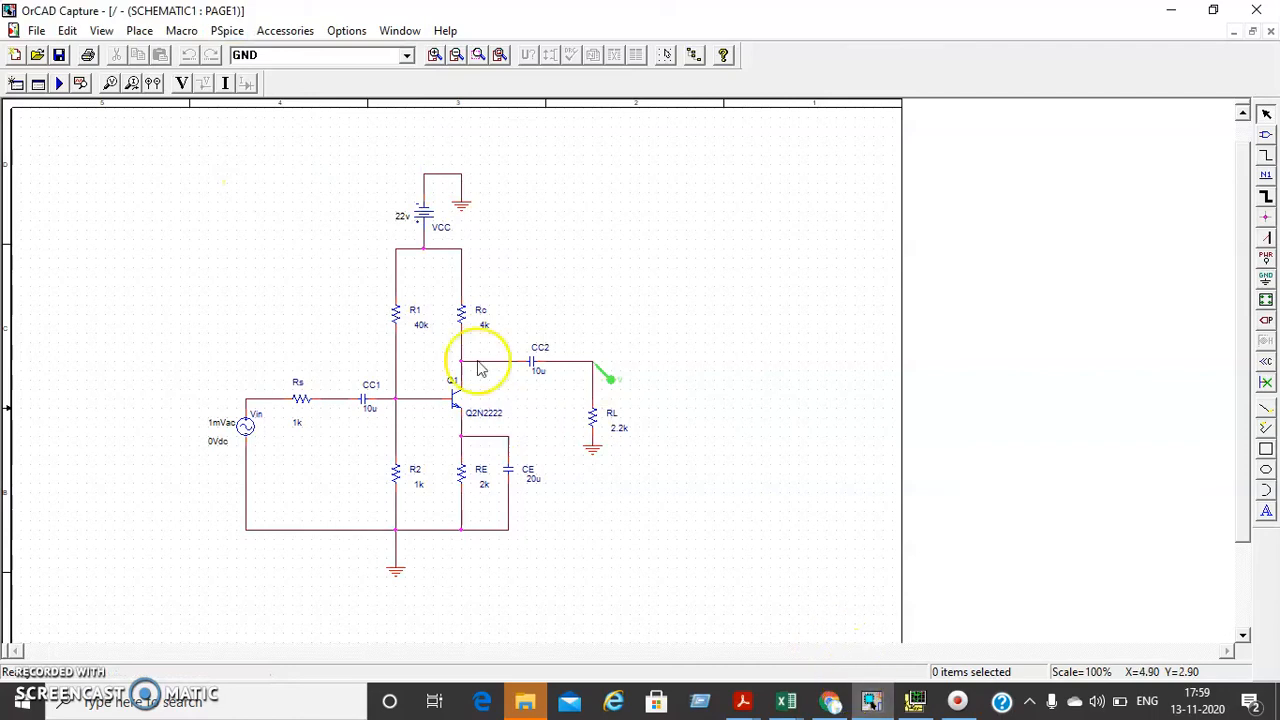
{"action": "left_click", "coordinate": [225, 31]}
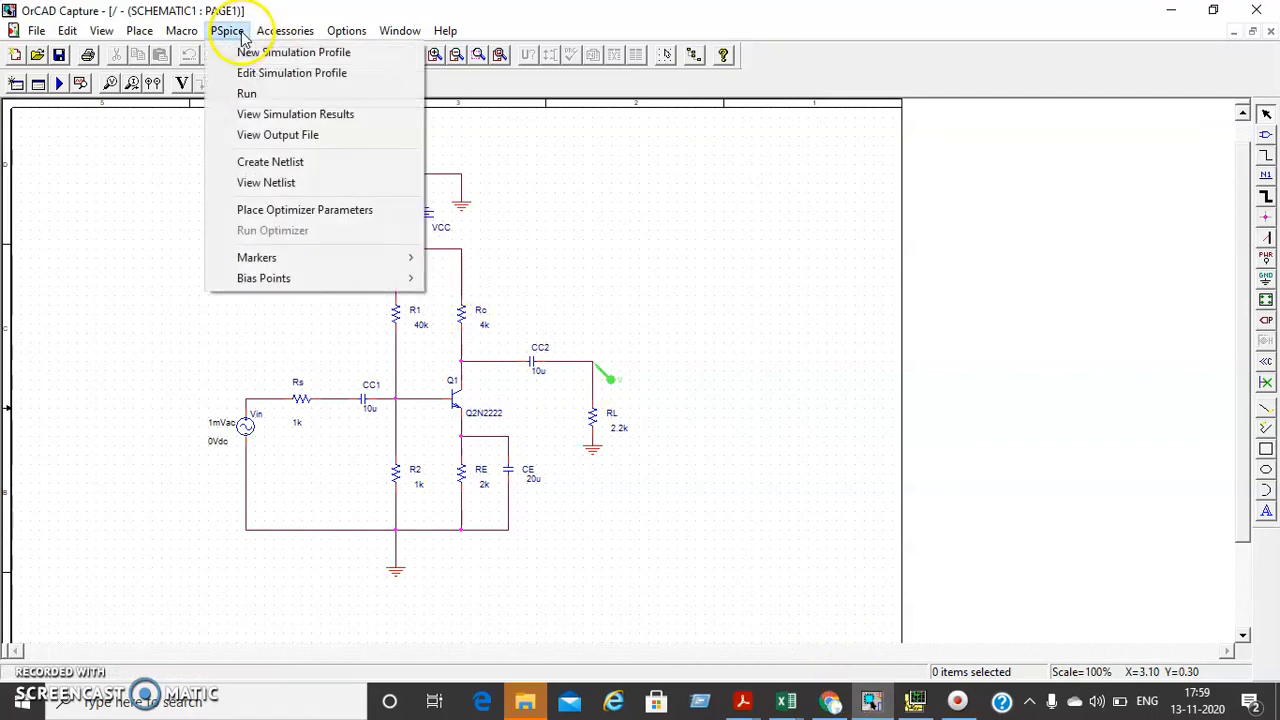
{"action": "left_click", "coordinate": [279, 183]}
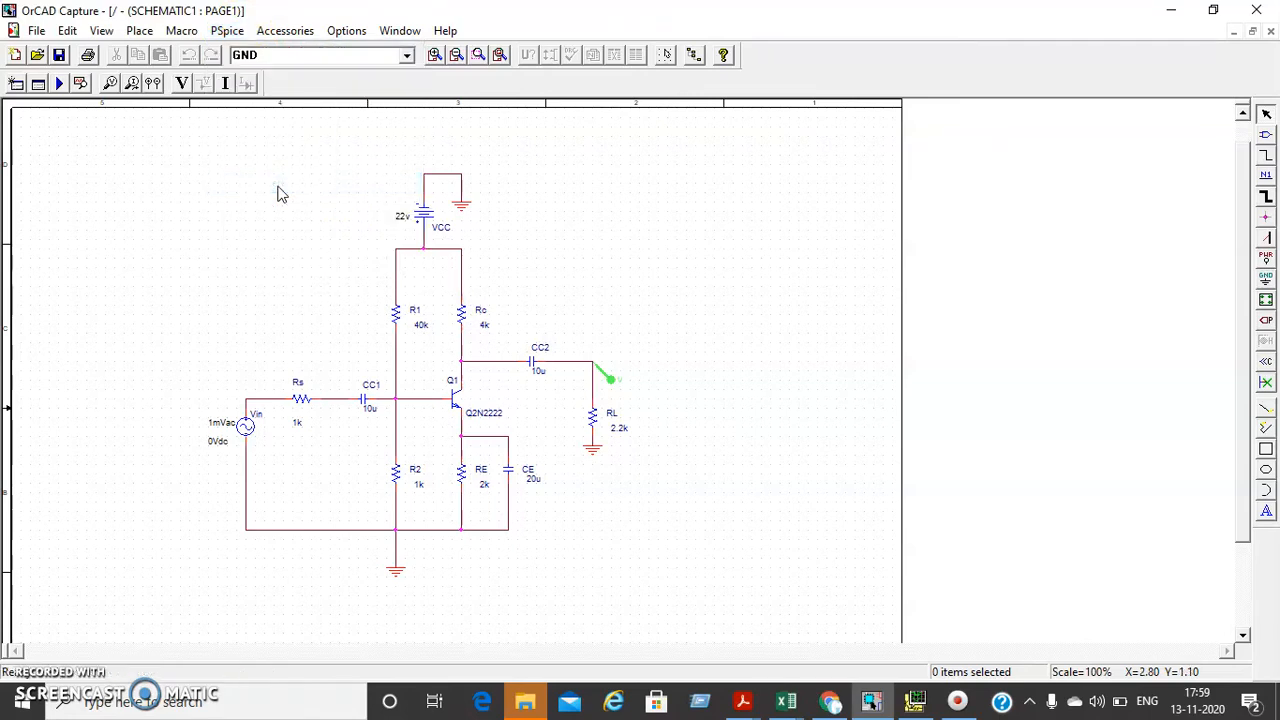
Switch to PSpice A/D, open the simulation output file and examine the circuit's netlist in it.
{"action": "left_click", "coordinate": [916, 701]}
{"action": "left_click", "coordinate": [231, 234]}
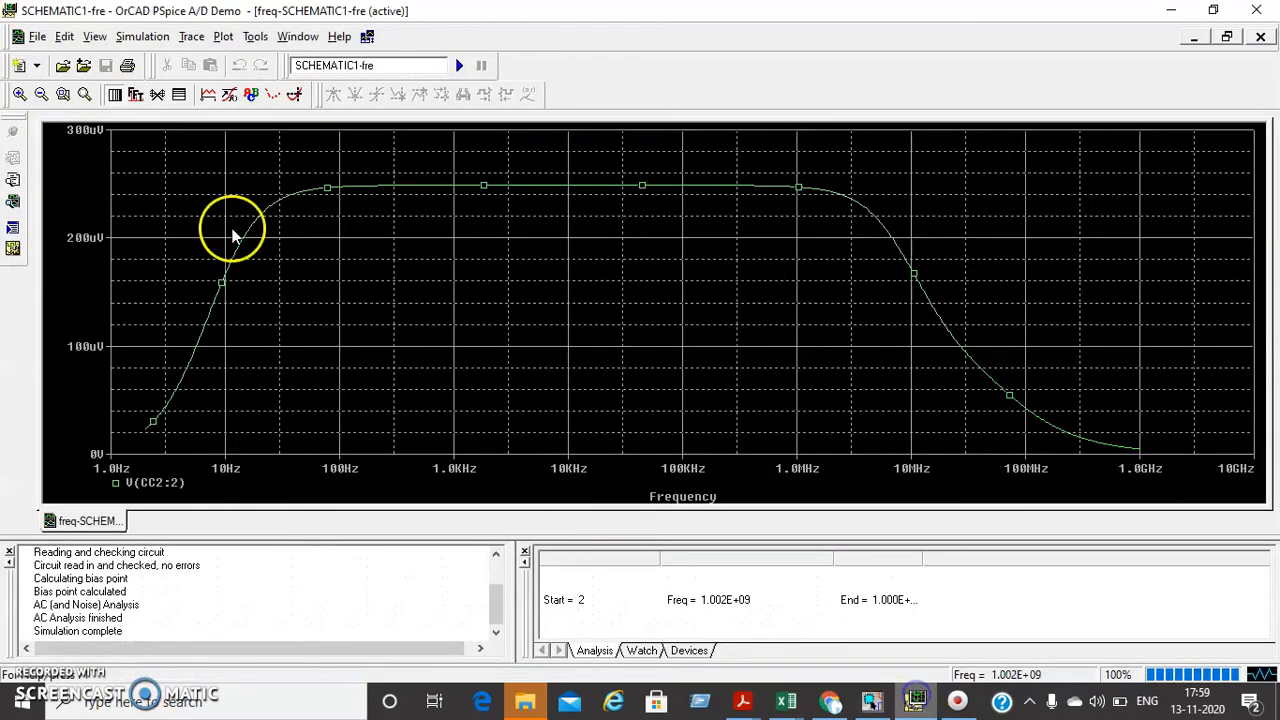
{"action": "left_click", "coordinate": [148, 37]}
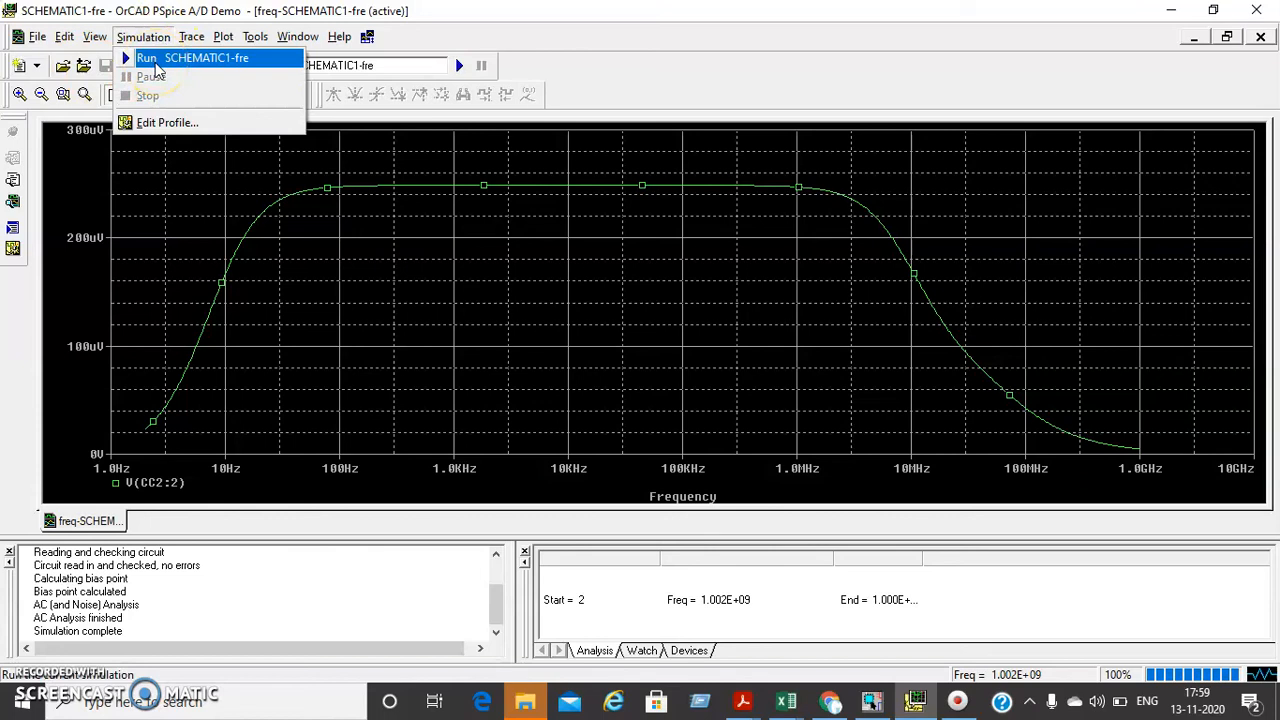
{"action": "left_click", "coordinate": [94, 37]}
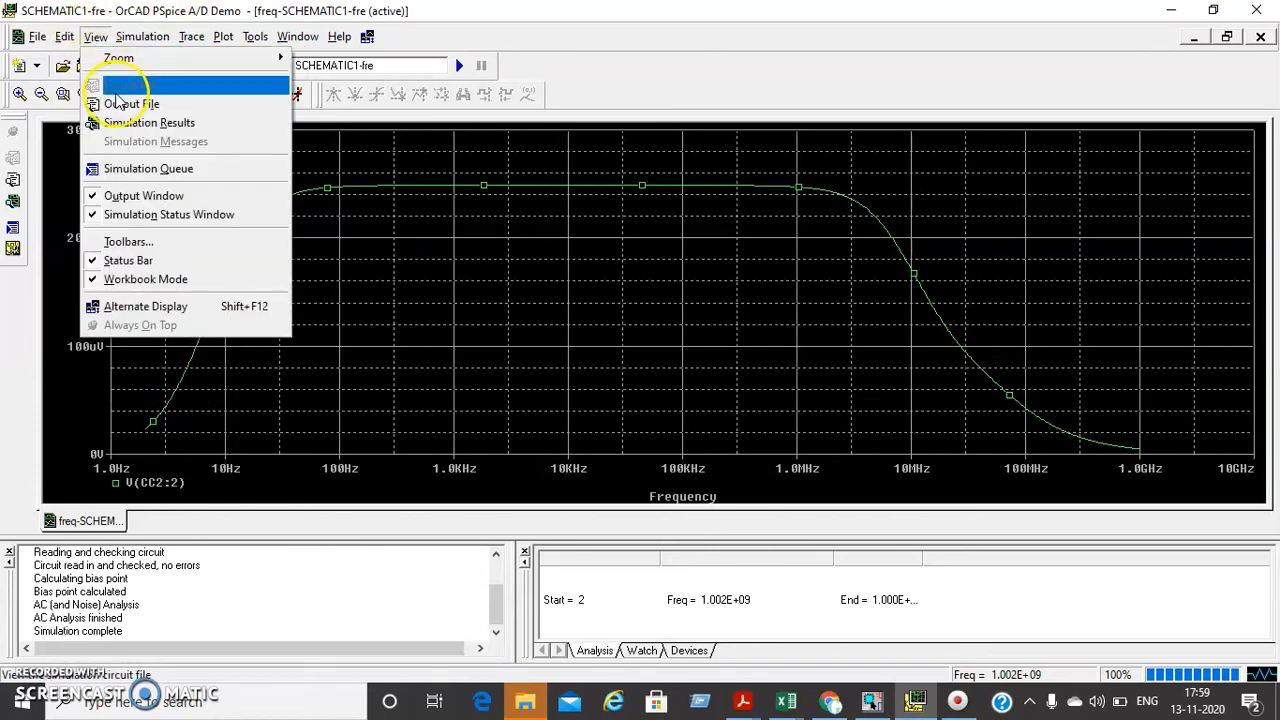
{"action": "left_click", "coordinate": [120, 104]}
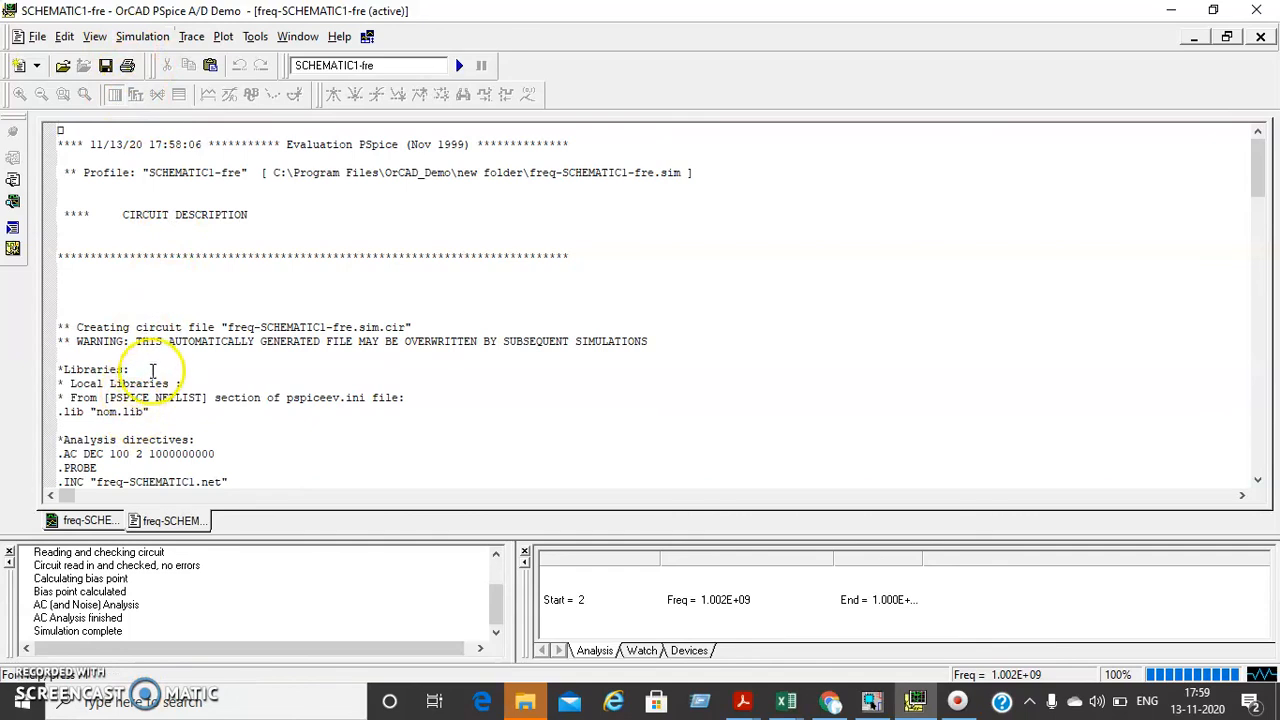
{"action": "left_click_drag", "start_coordinate": [1257, 163], "coordinate": [1257, 230]}
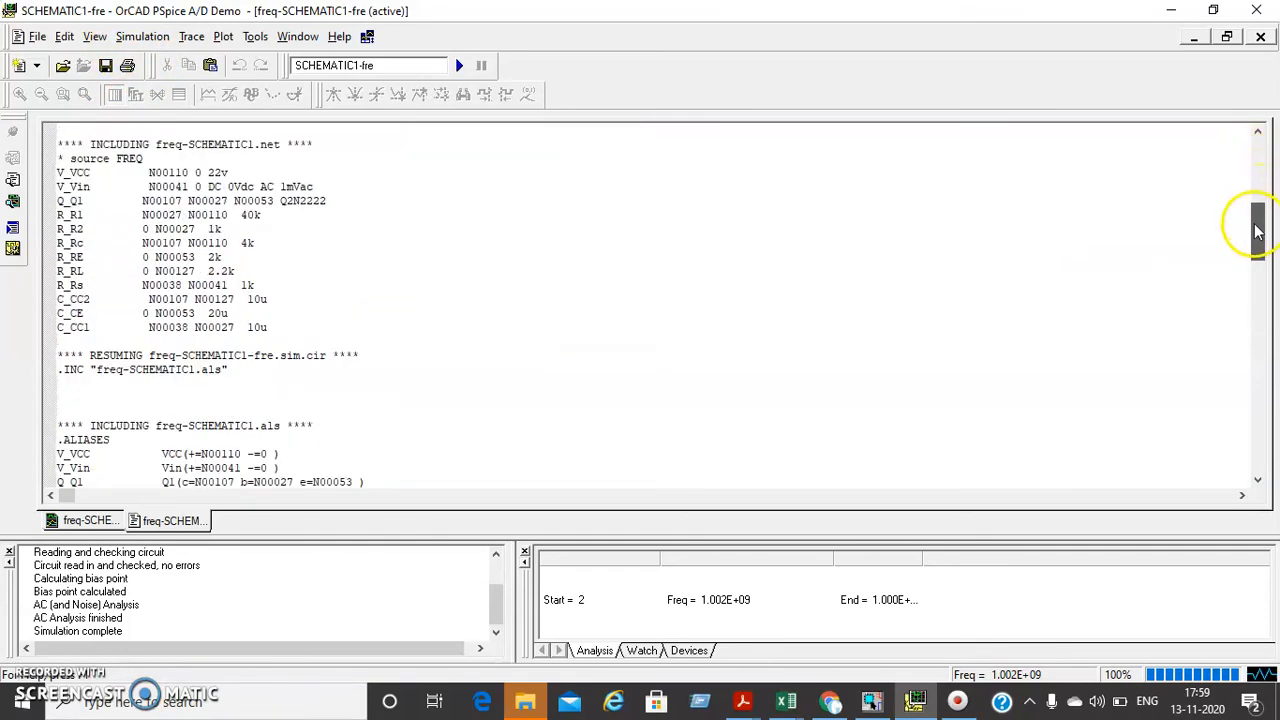
Examine the component lines of the netlist and the Q2N2222 transistor model parameters in the simulation output file.
{"action": "left_click_drag", "start_coordinate": [277, 325], "coordinate": [65, 172]}
{"action": "left_click", "coordinate": [451, 260]}
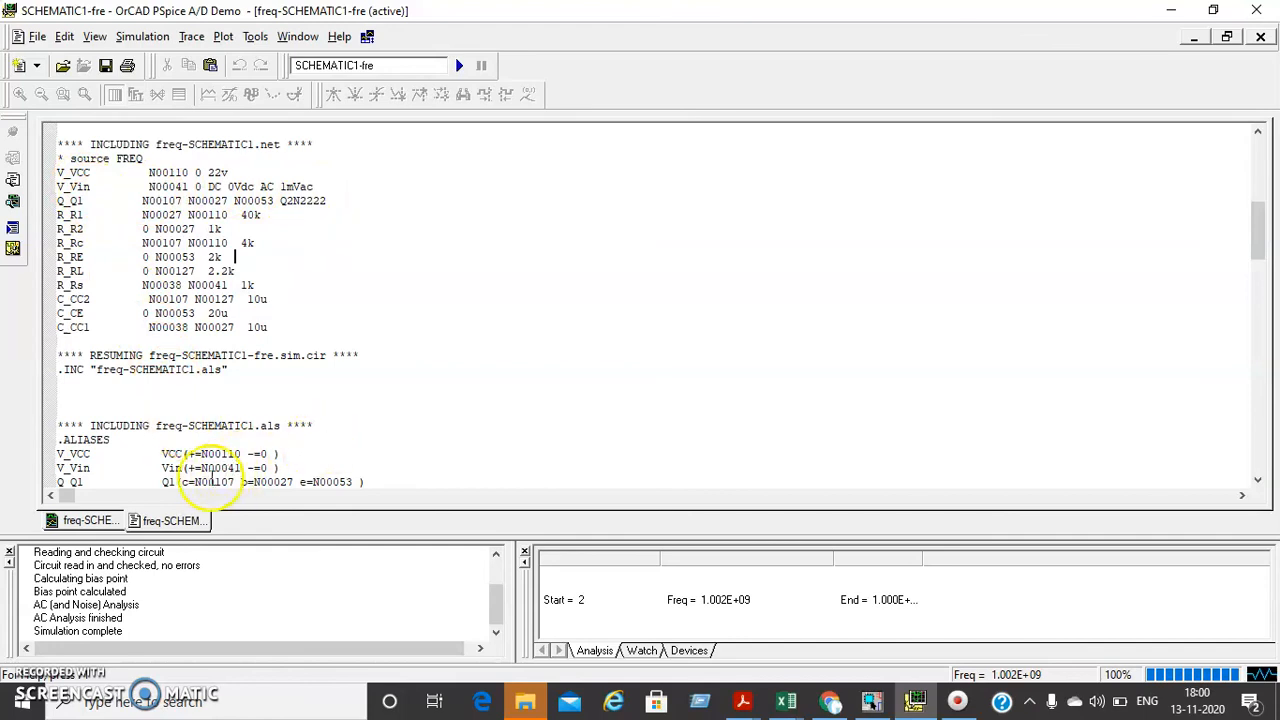
{"action": "scroll", "coordinate": [1255, 255], "scroll_direction": "down", "scroll_amount": 2}
{"action": "left_click_drag", "start_coordinate": [1258, 245], "coordinate": [1260, 350]}
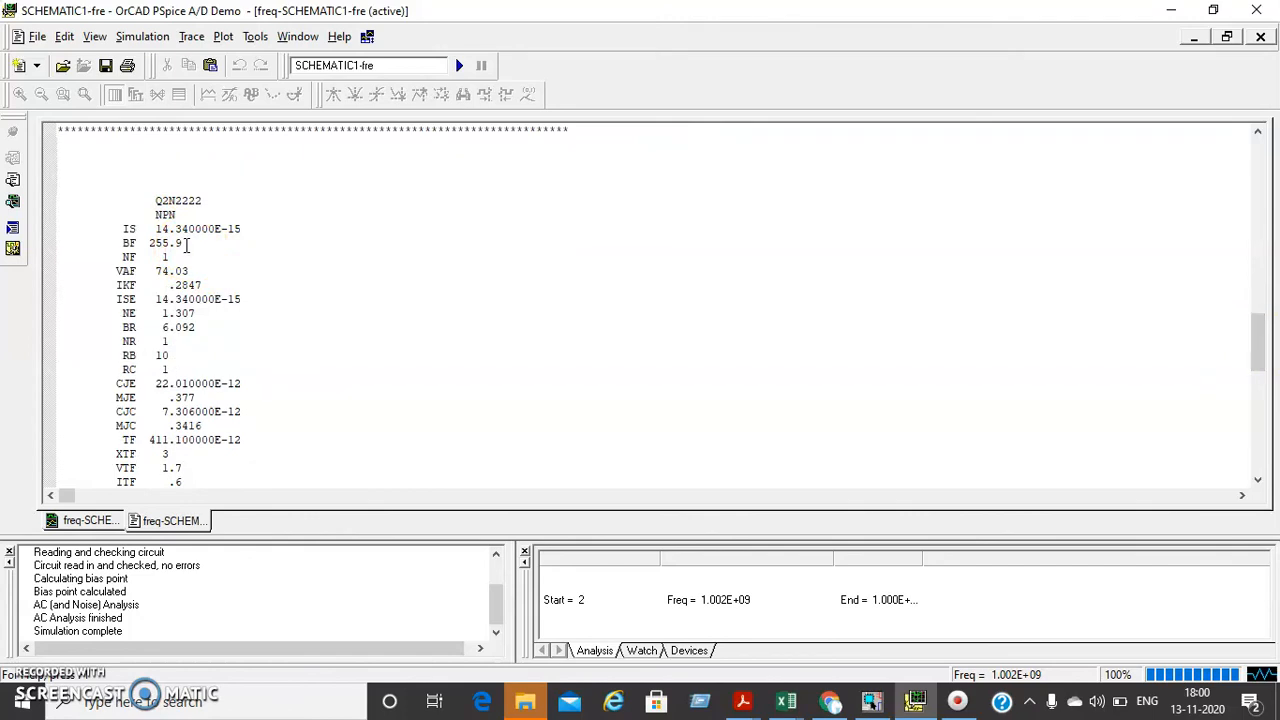
Review the node voltages, source currents, power dissipation and total job time in the output file, and return to the schematic in OrCAD Capture.
{"action": "left_click_drag", "start_coordinate": [1259, 348], "coordinate": [1264, 402]}
{"action": "left_click_drag", "start_coordinate": [1262, 445], "coordinate": [1260, 474]}
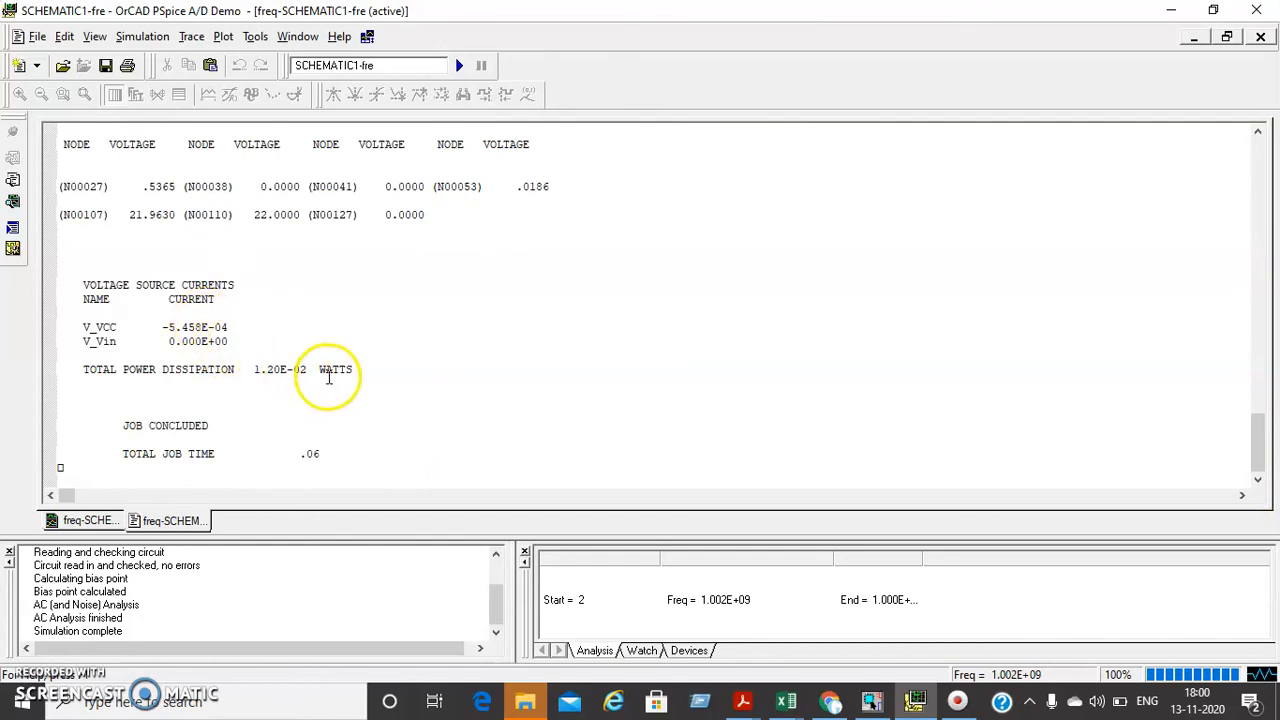
{"action": "left_click_drag", "start_coordinate": [350, 452], "coordinate": [287, 450]}
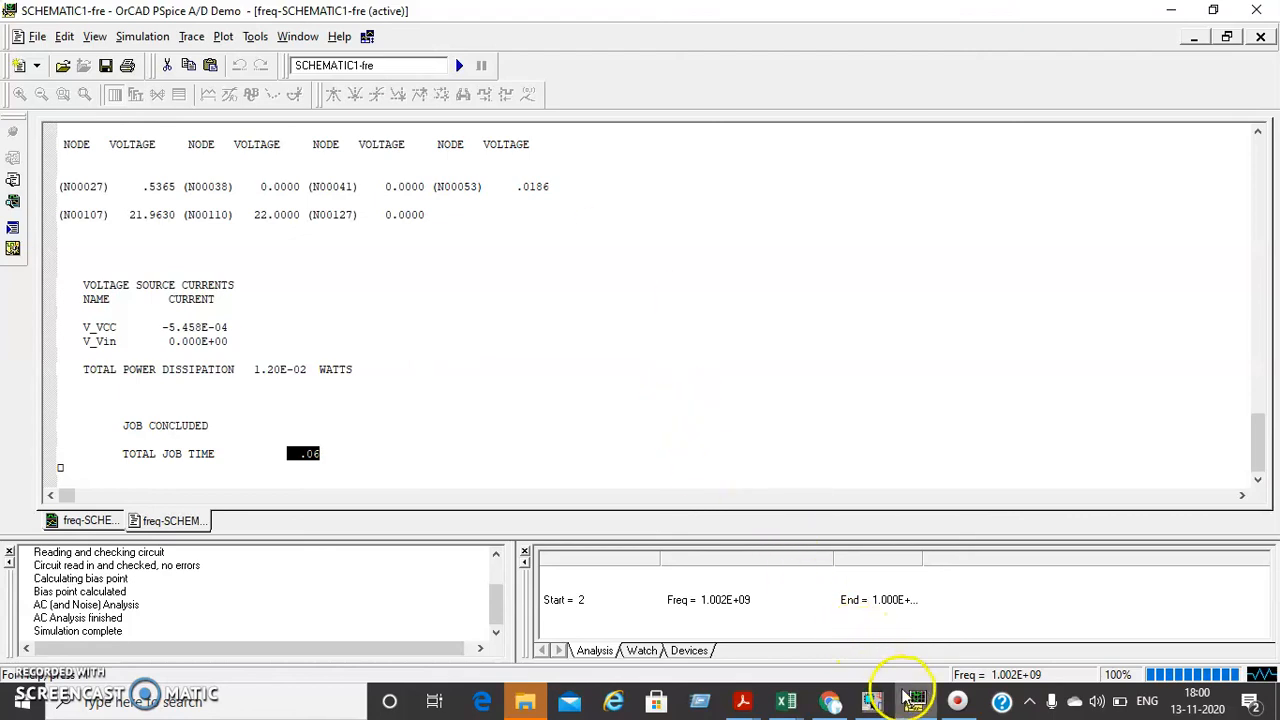
{"action": "mouse_move", "coordinate": [913, 702]}
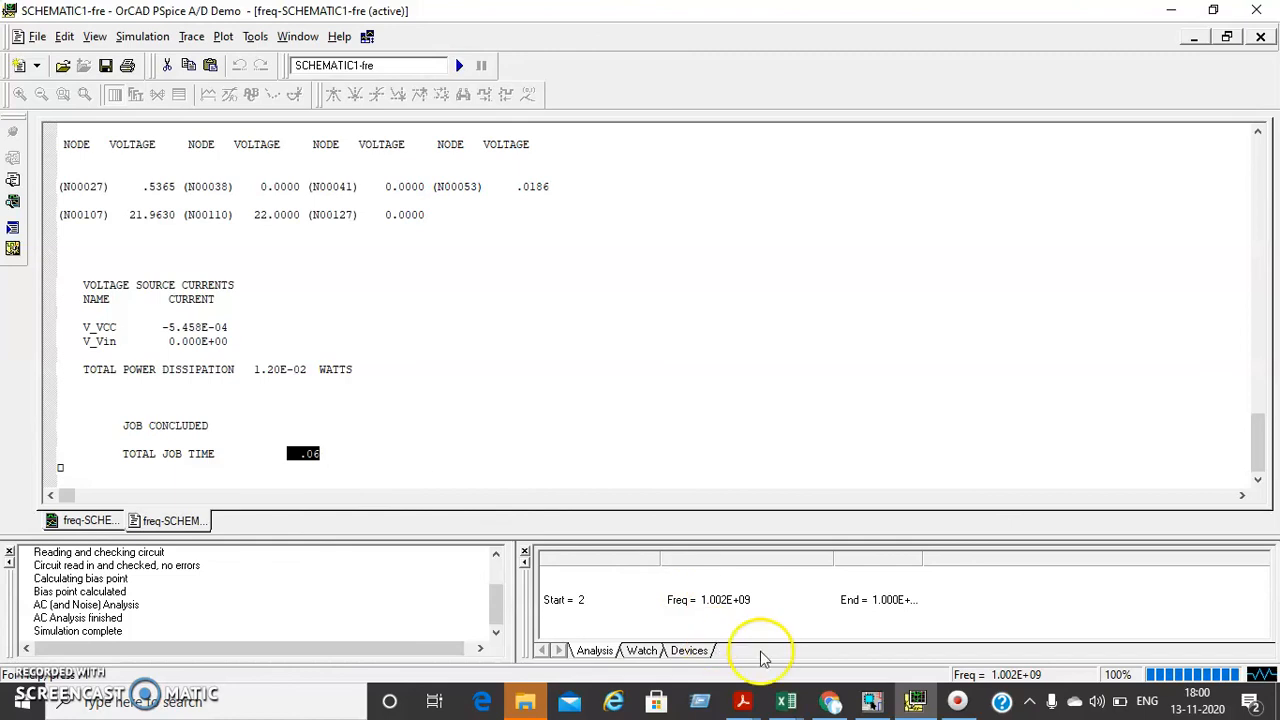
{"action": "left_click", "coordinate": [871, 701]}
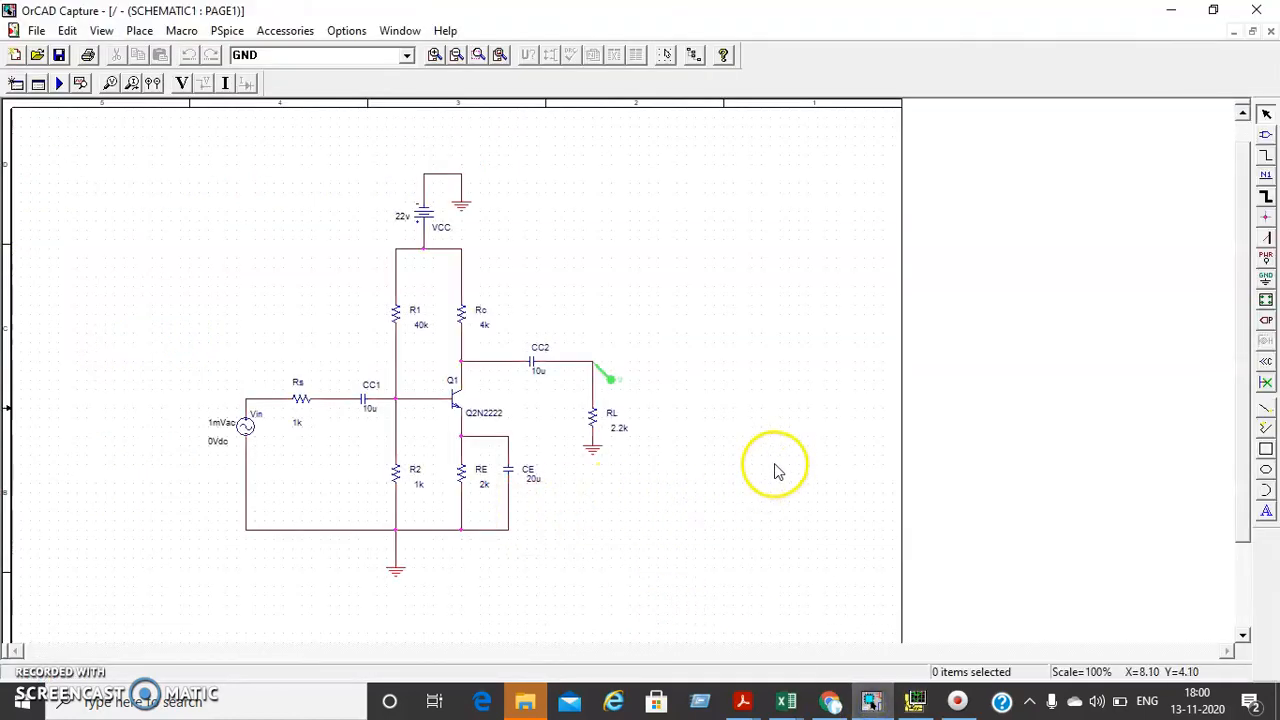